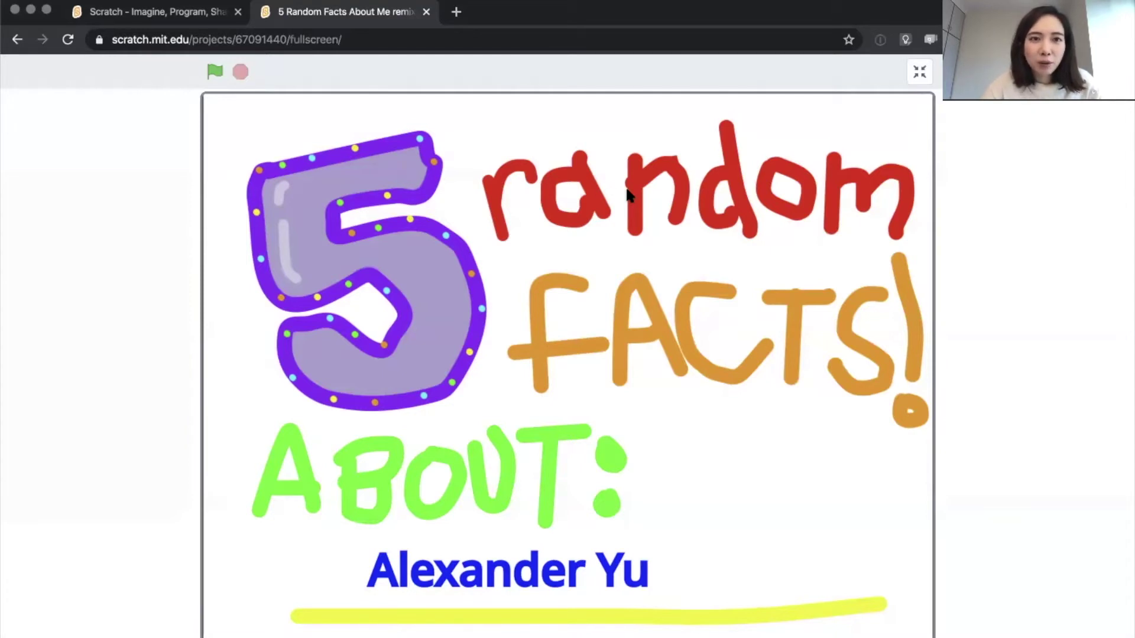
Page through the example project's slides, from the title and instructions through the five facts to the thank-you slide.
left_click(628, 195)
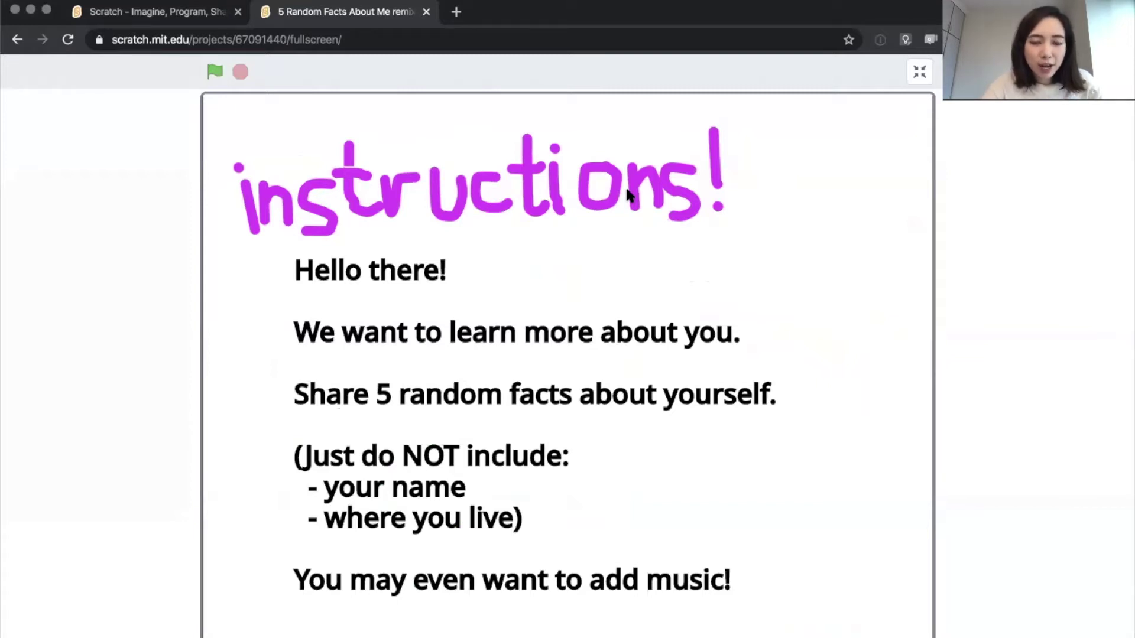
left_click(629, 195)
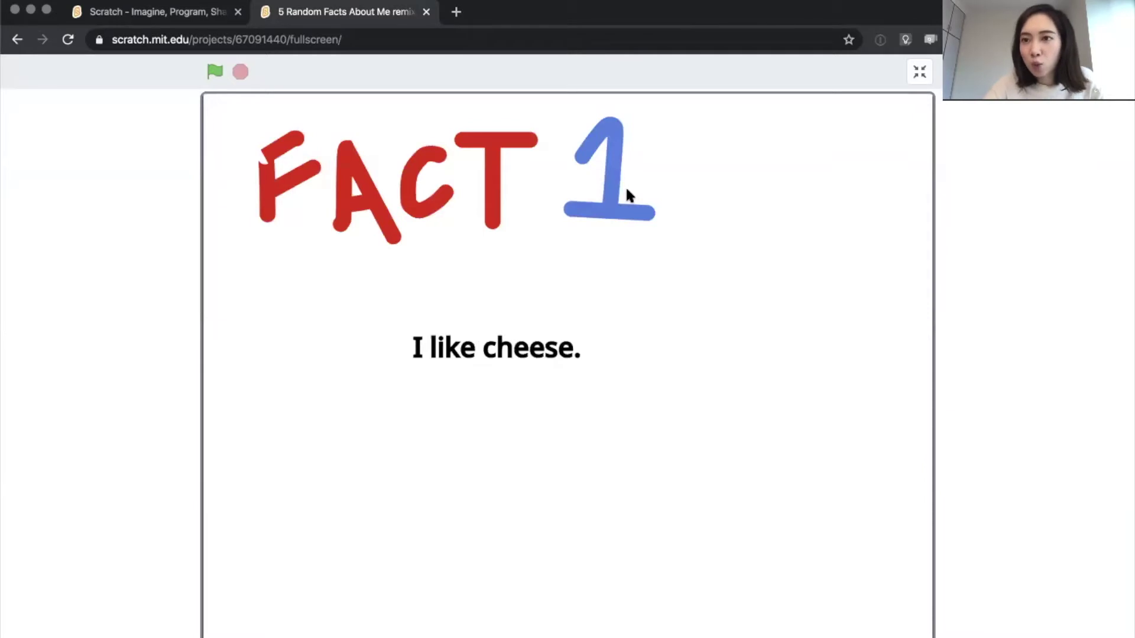
left_click(628, 190)
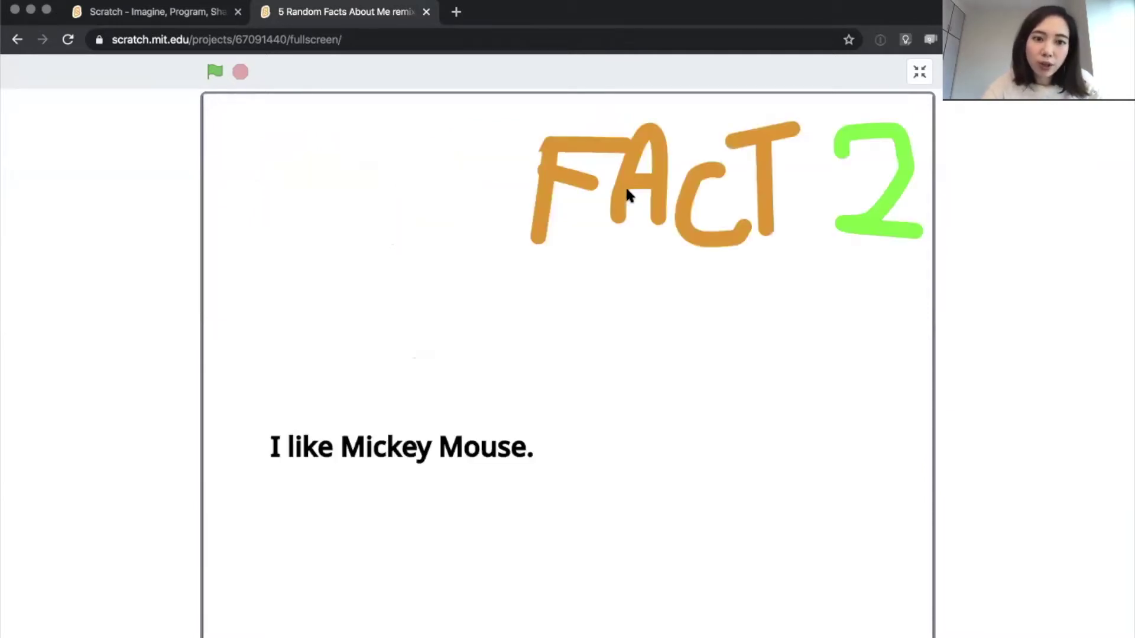
left_click(628, 191)
left_click(628, 191)
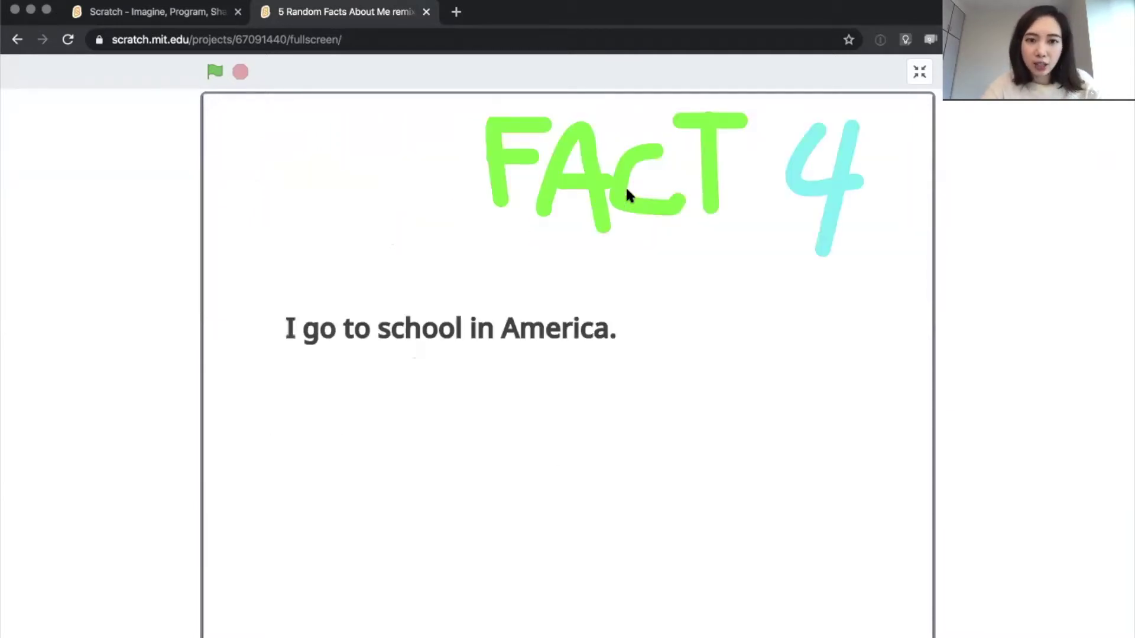
left_click(627, 191)
left_click(628, 193)
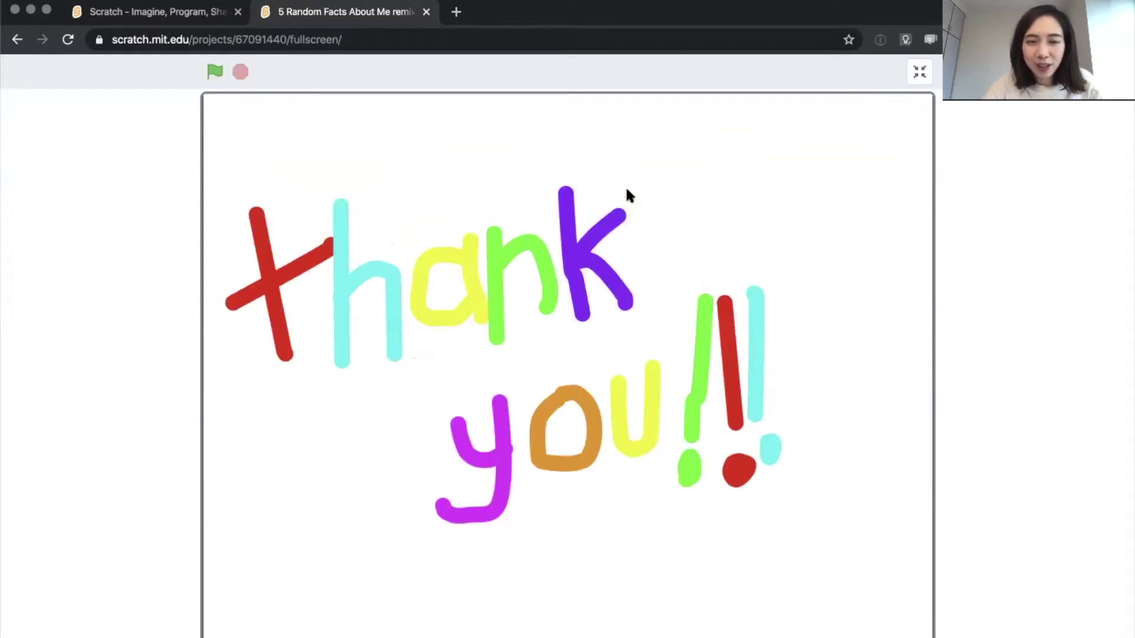
Create a new Scratch project and title it "5 Random Facts About Me".
left_click(148, 15)
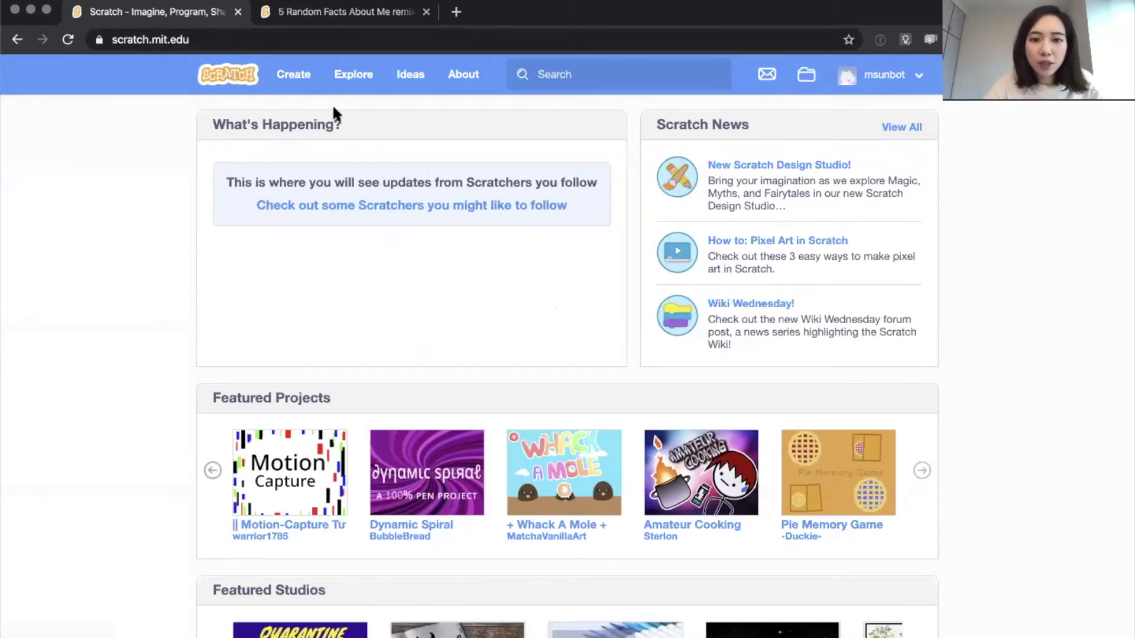
left_click(295, 78)
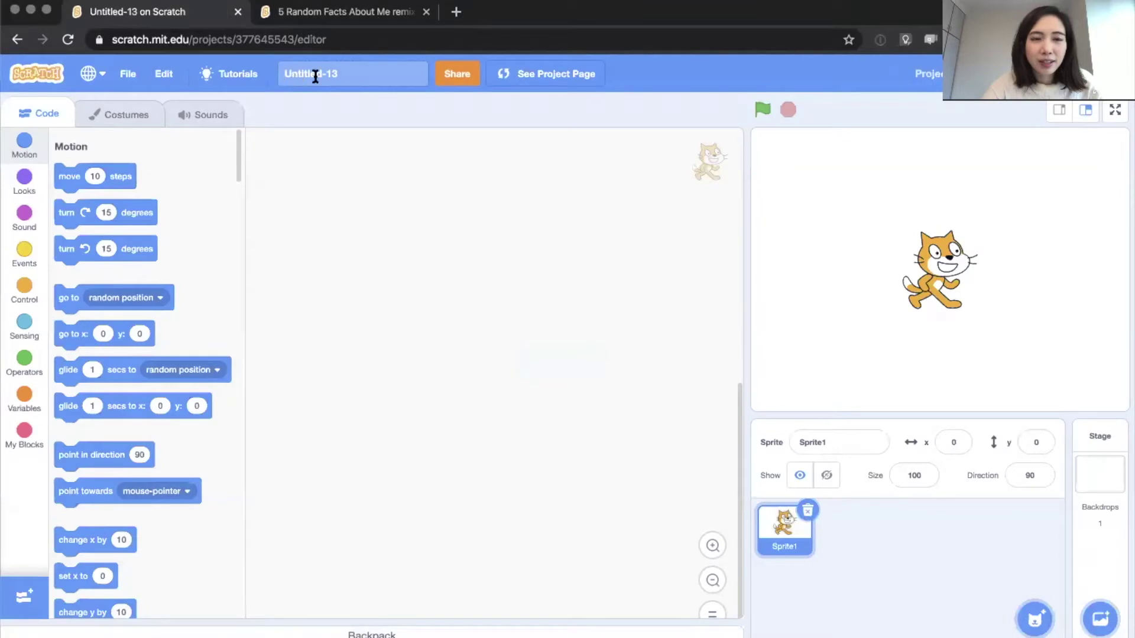
left_click(377, 73)
triple_click(376, 73)
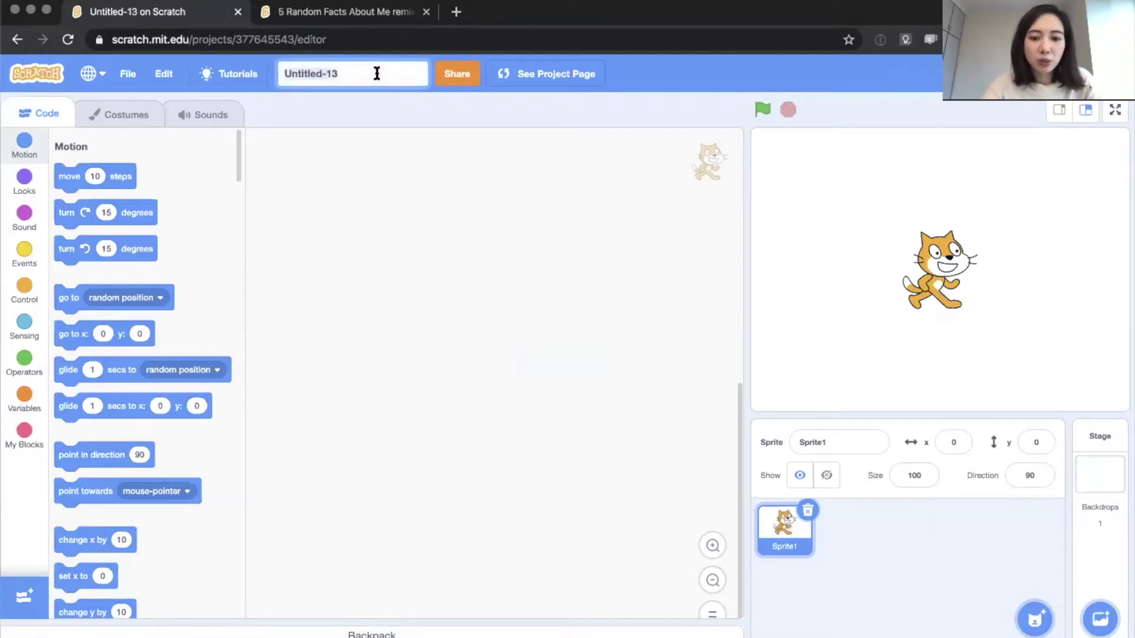
type("5 Random ")
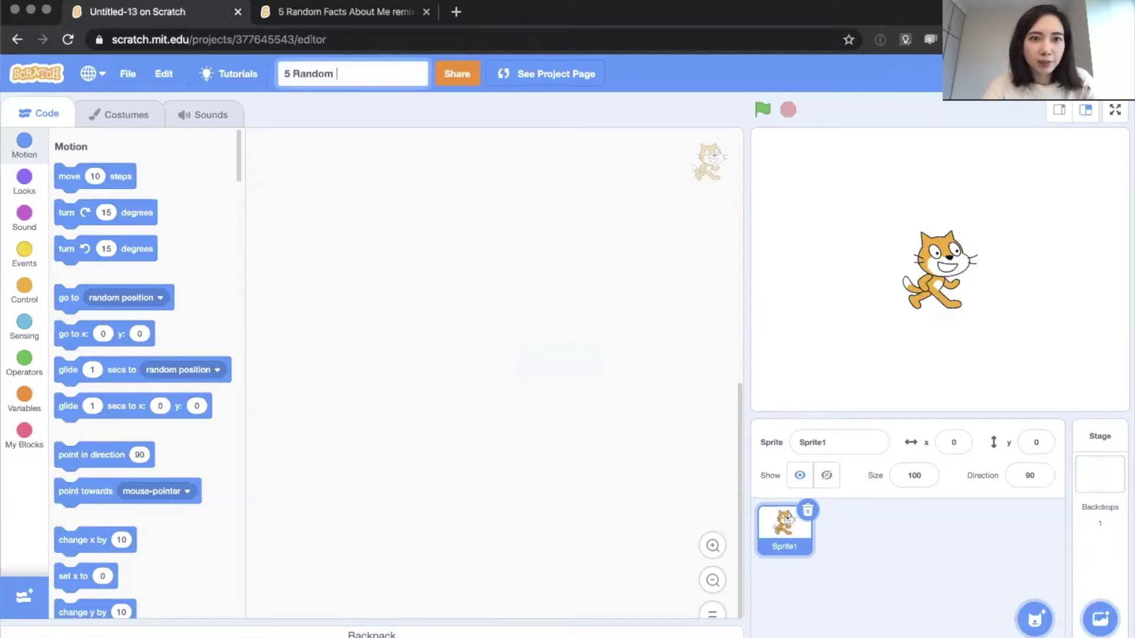
type("Facts About Me")
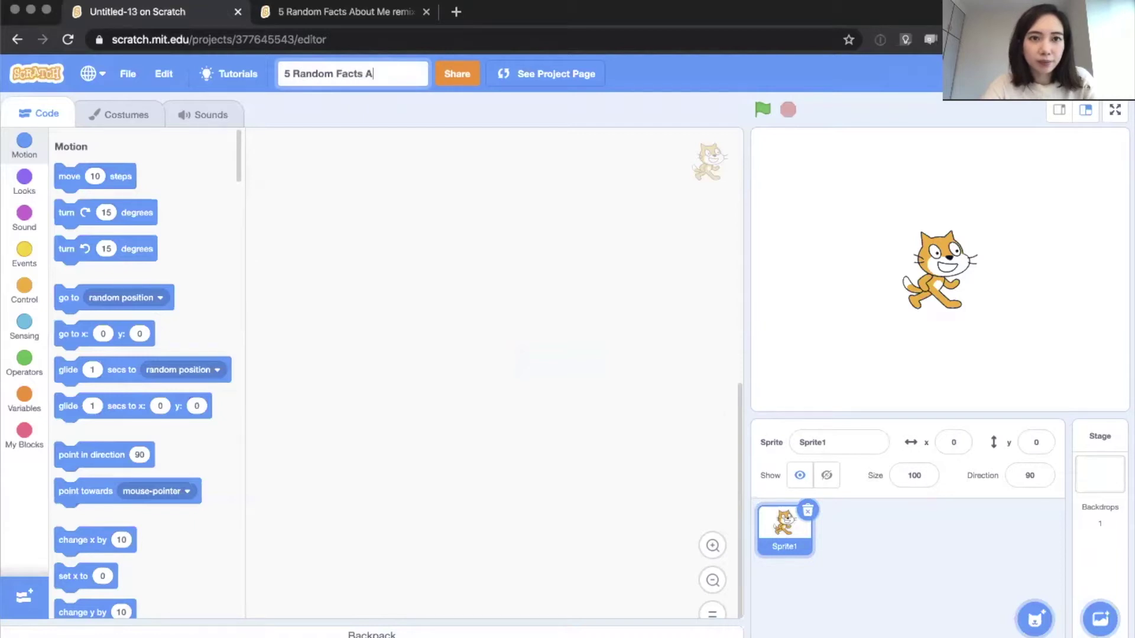
left_click(395, 164)
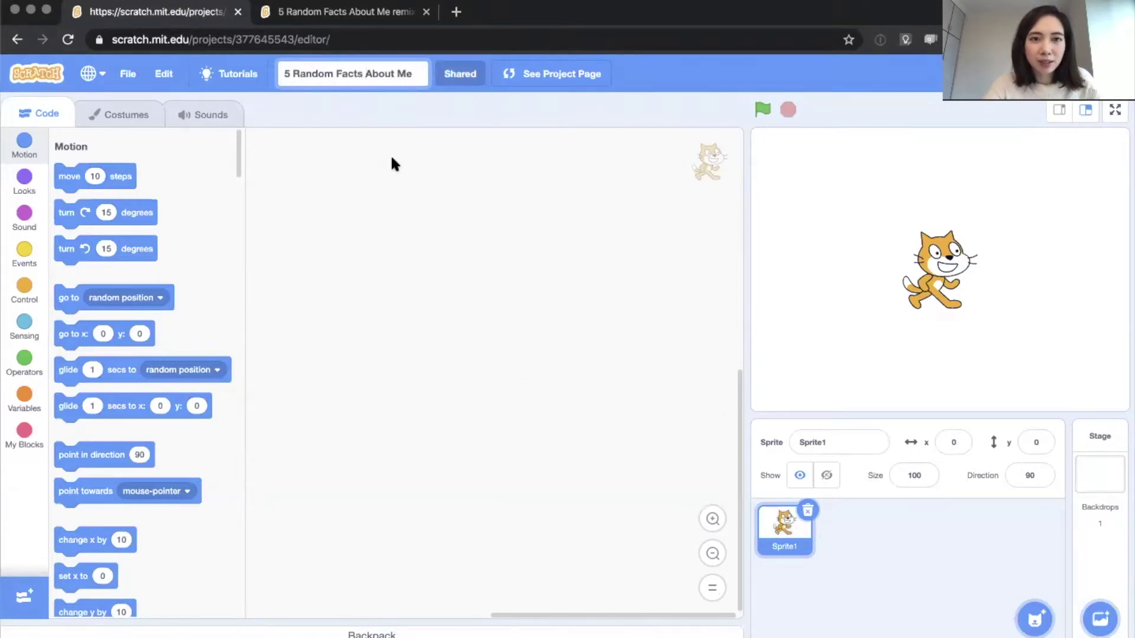
left_click(365, 73)
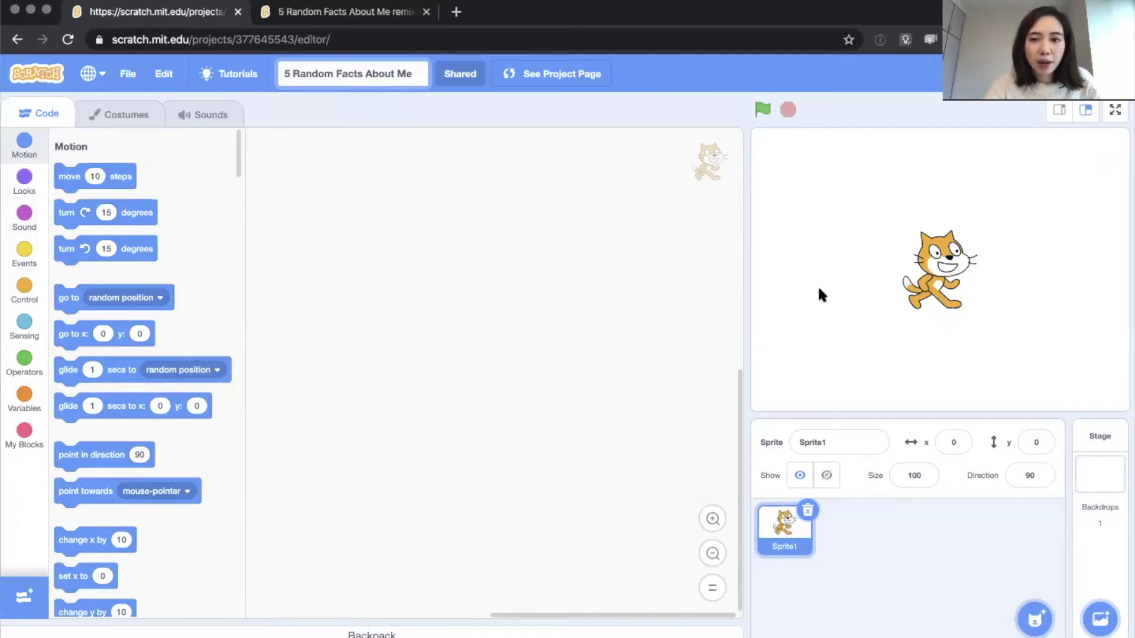
Delete the default cat sprite from the project.
left_click(955, 281)
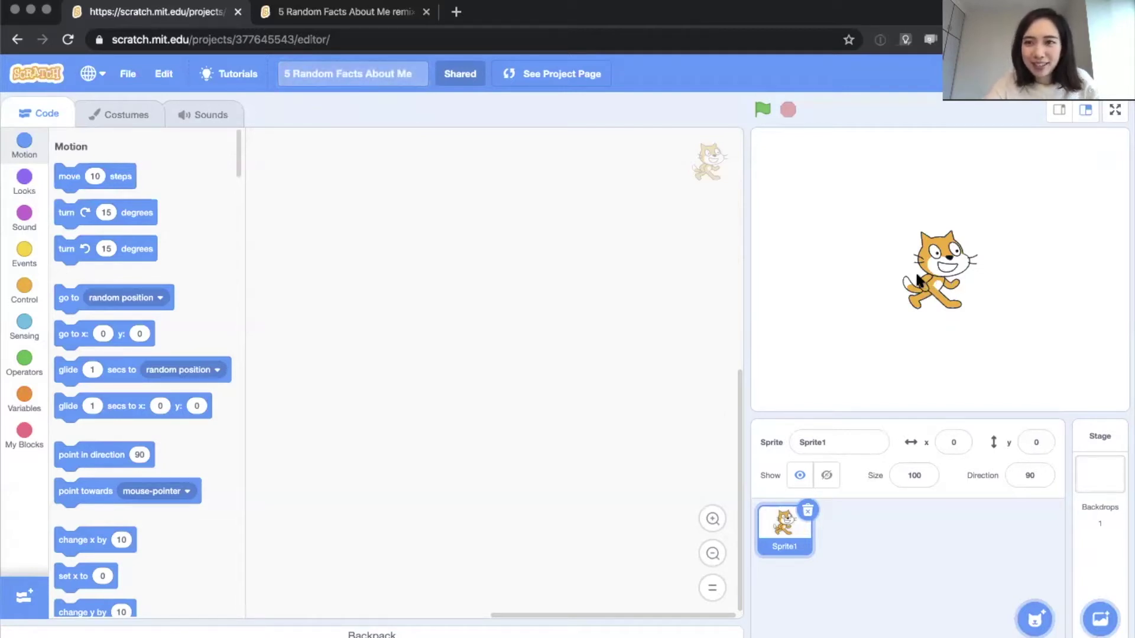
left_click(808, 509)
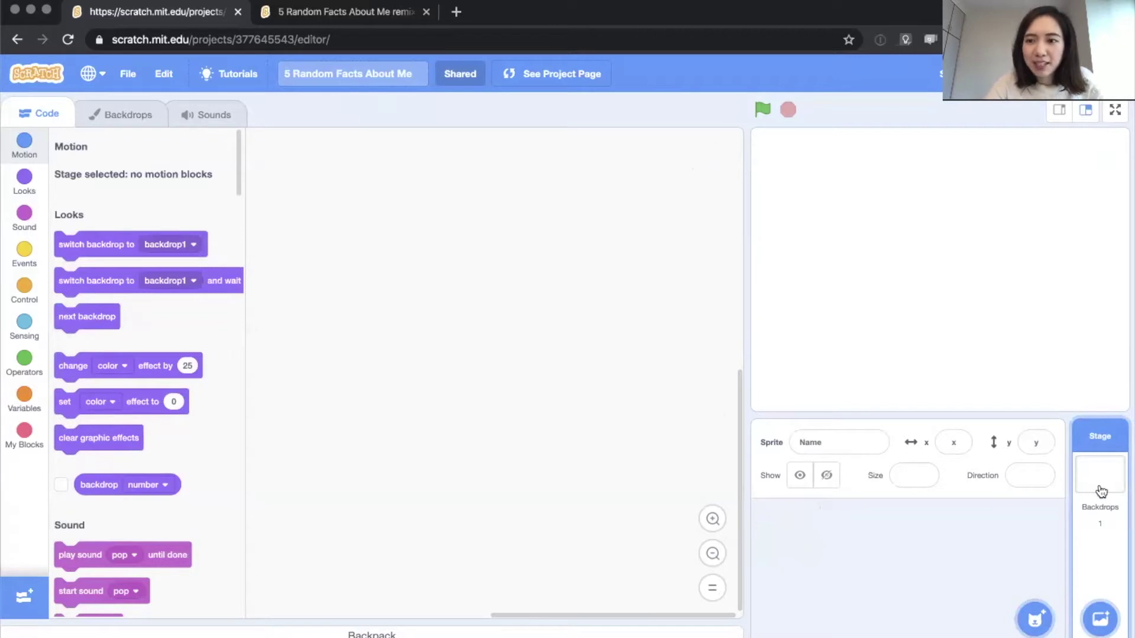
Open the stage's backdrop for editing and rename it "Title".
left_click(94, 114)
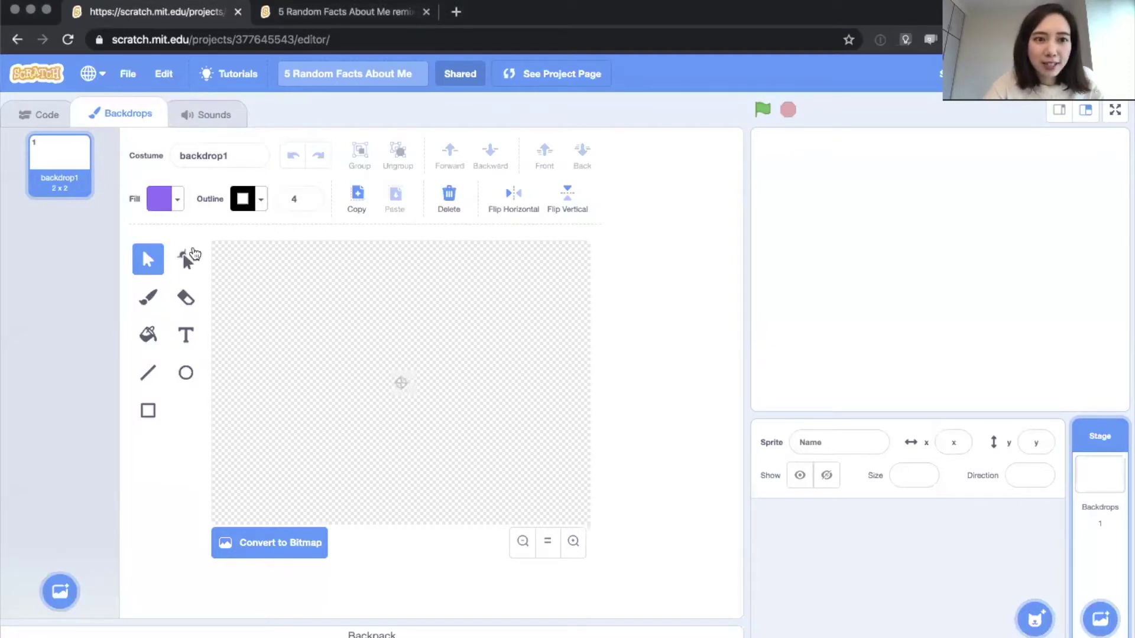
left_click(209, 160)
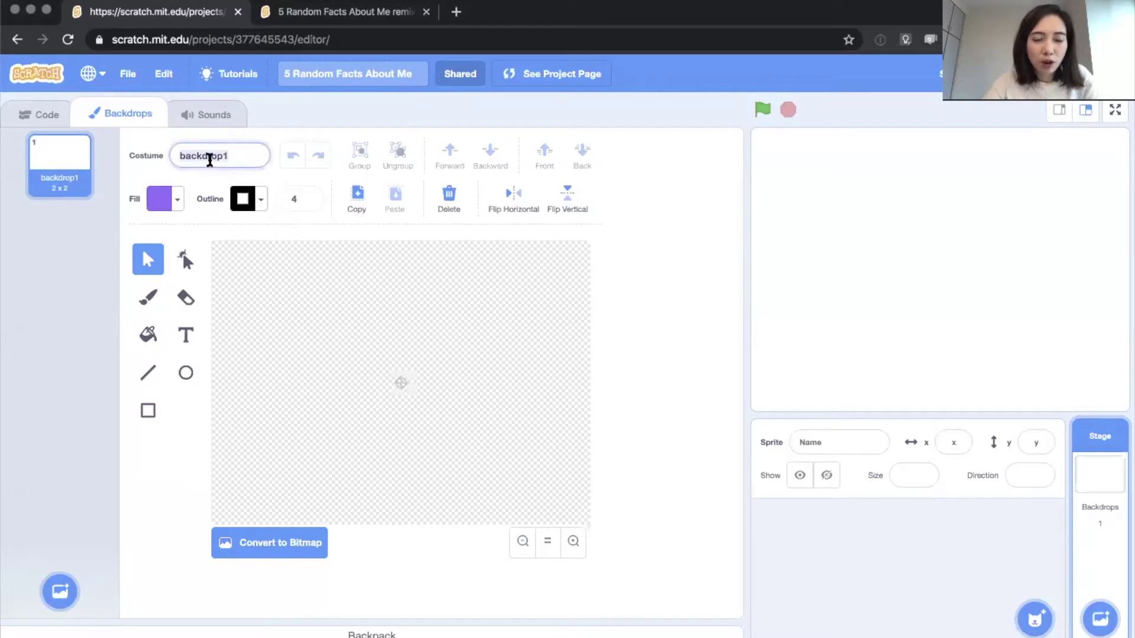
type("Intr")
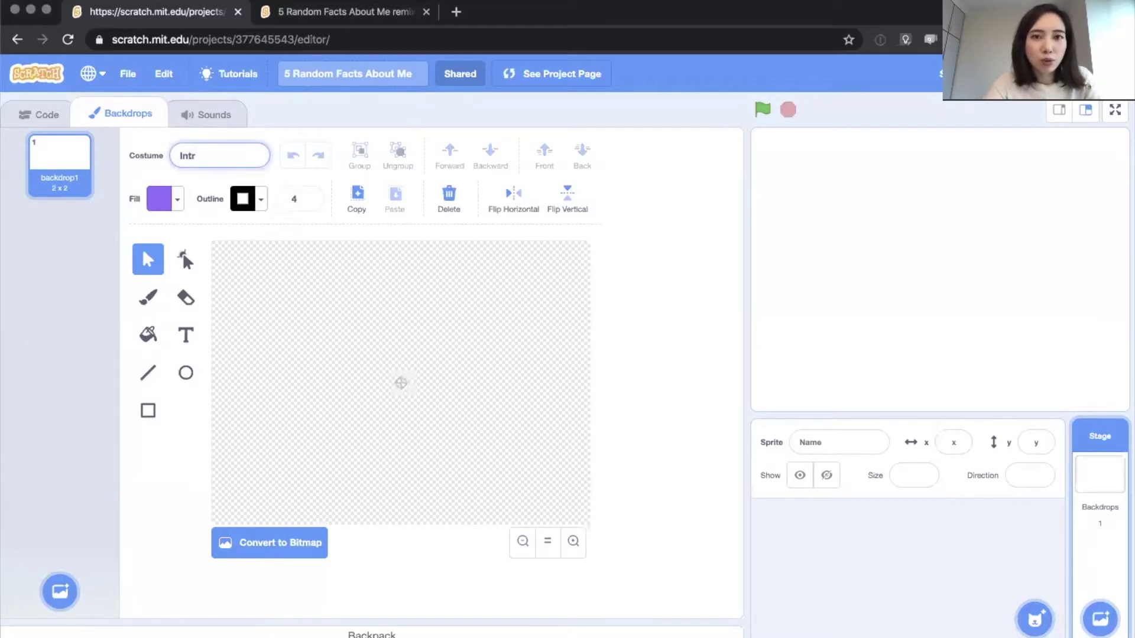
key("super+a")
type("T")
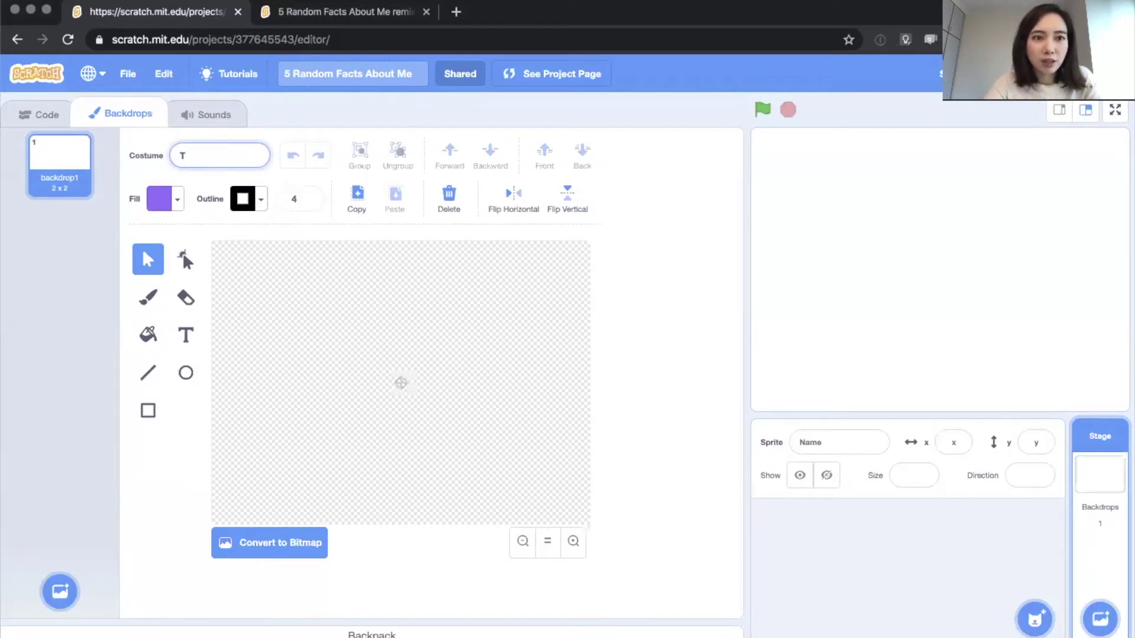
type("itle")
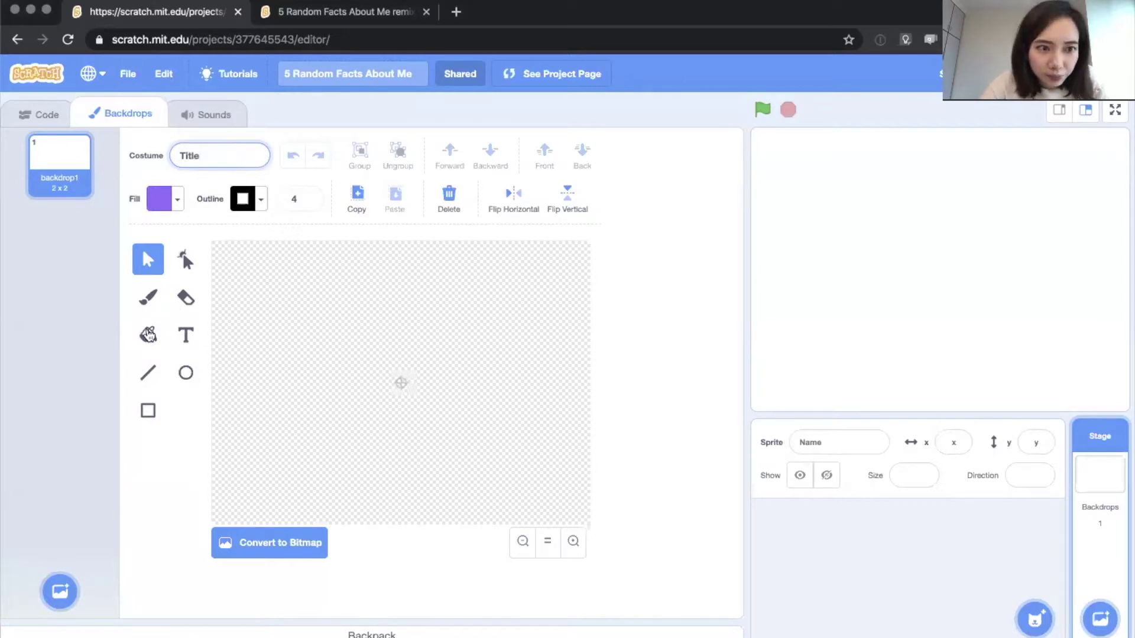
Draw a bright green rectangle of about 468 x 350 over nearly the whole backdrop, with fill color 26, saturation 94 and brightness 100.
left_click(162, 204)
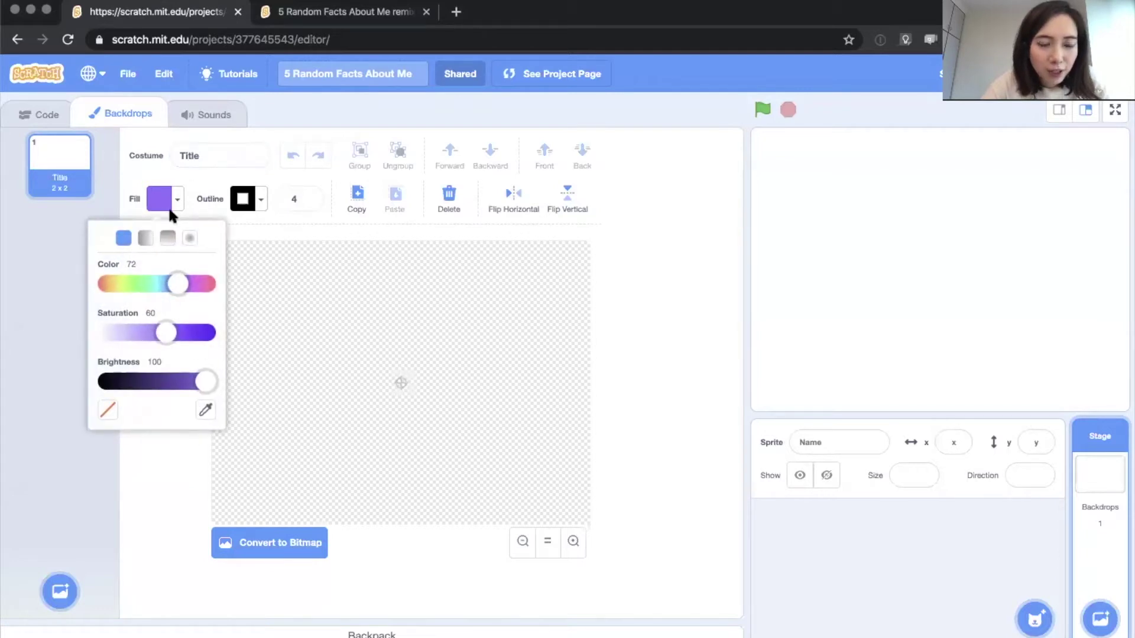
left_click(127, 284)
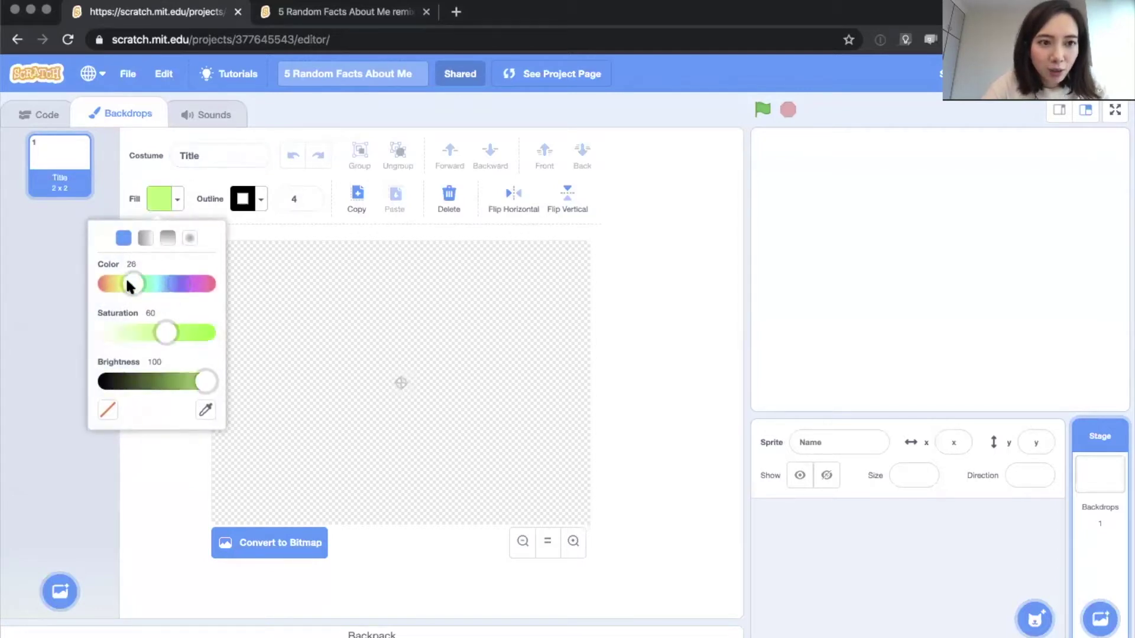
left_click(189, 334)
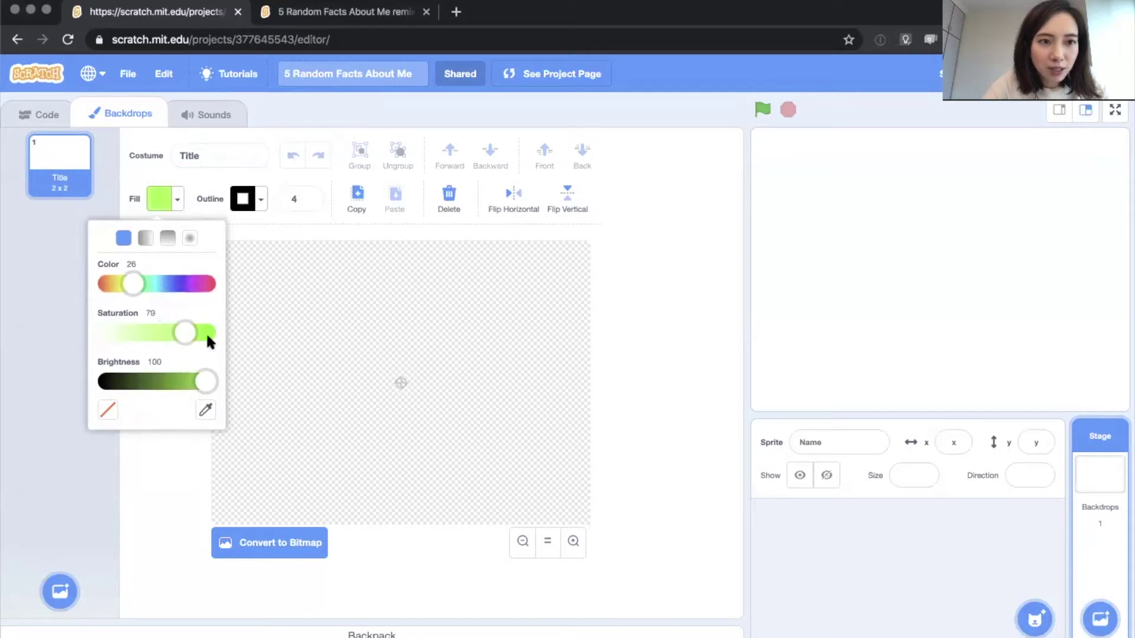
left_click(205, 335)
left_click(200, 214)
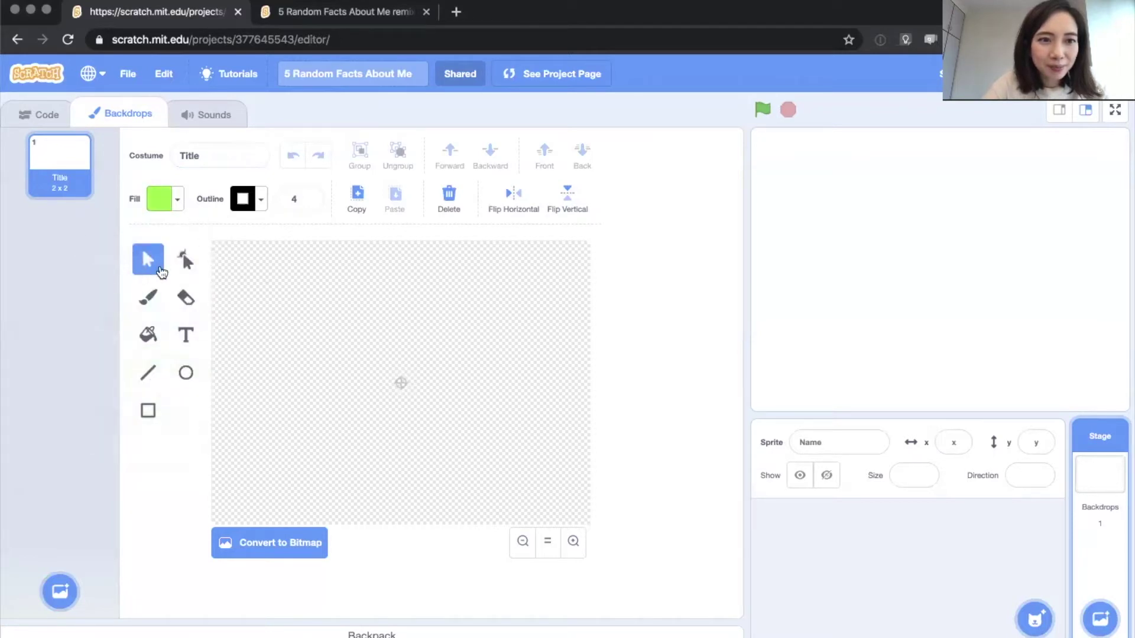
left_click(147, 333)
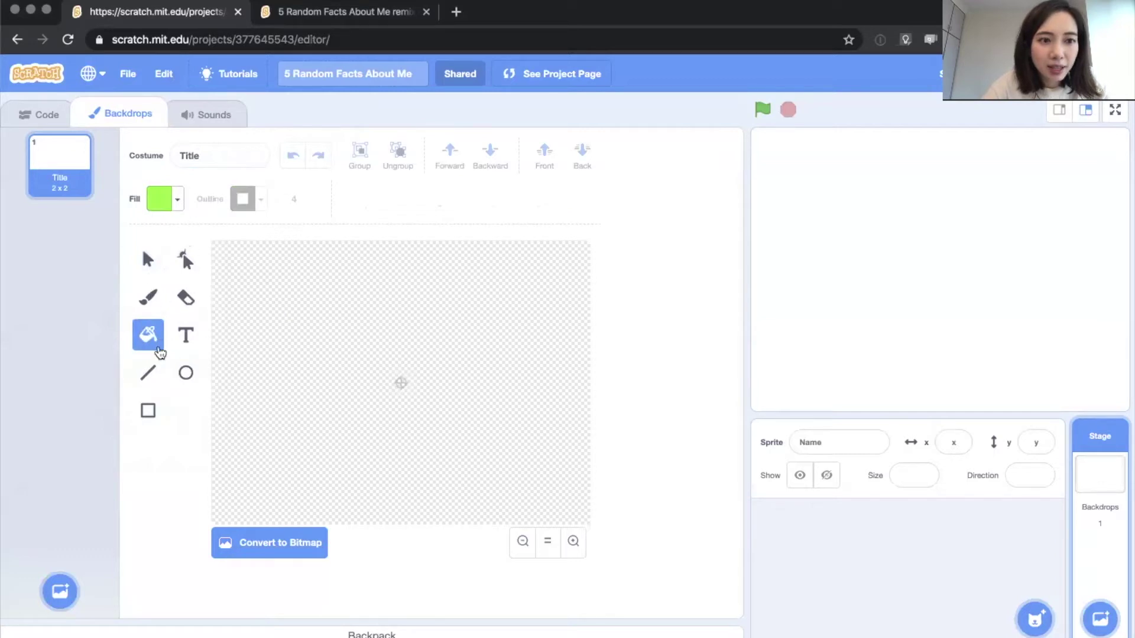
left_click(148, 410)
mouse_move(218, 247)
left_mouse_down()
mouse_move(474, 462)
mouse_move(640, 542)
mouse_move(585, 523)
left_mouse_up()
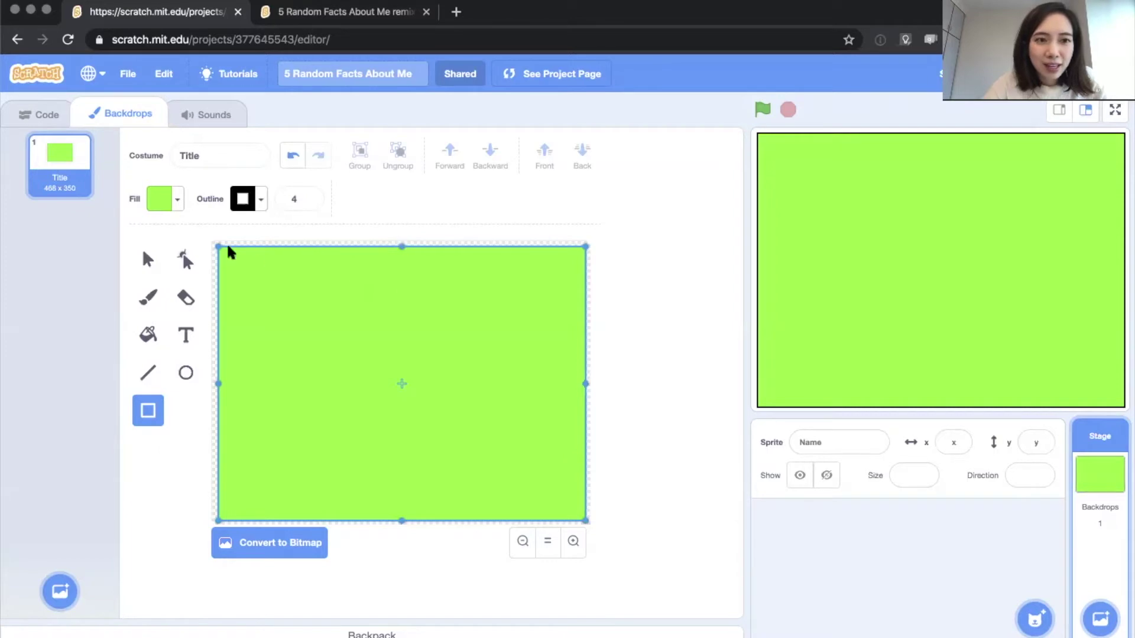
Restart the example project to review its title slide, and return to the backdrop being edited.
left_click(346, 12)
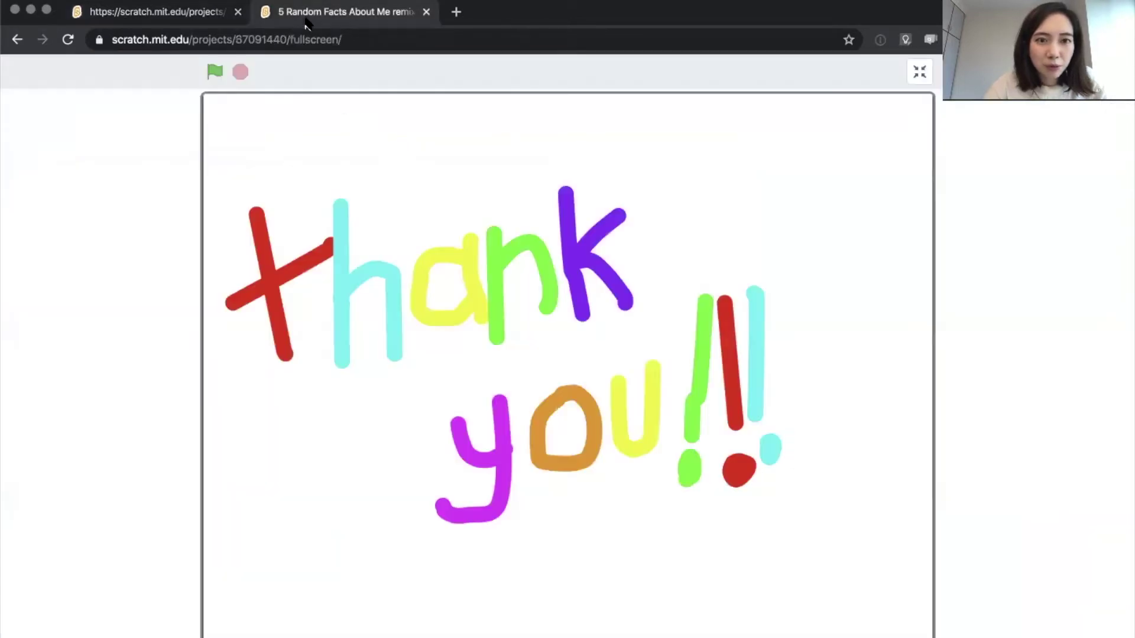
left_click(214, 72)
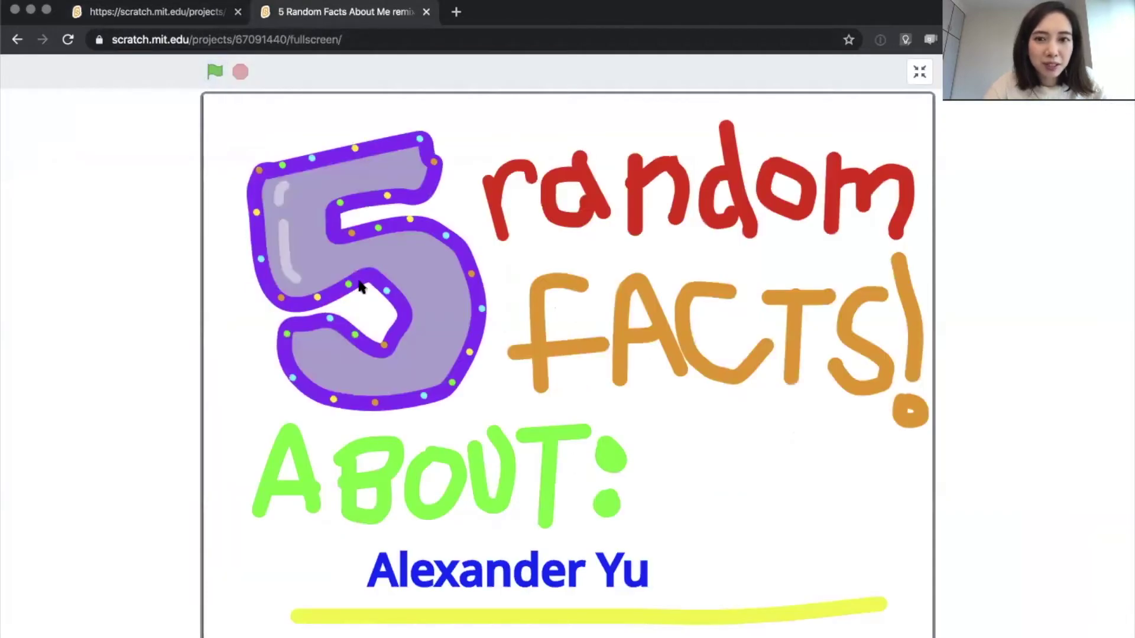
left_click(141, 11)
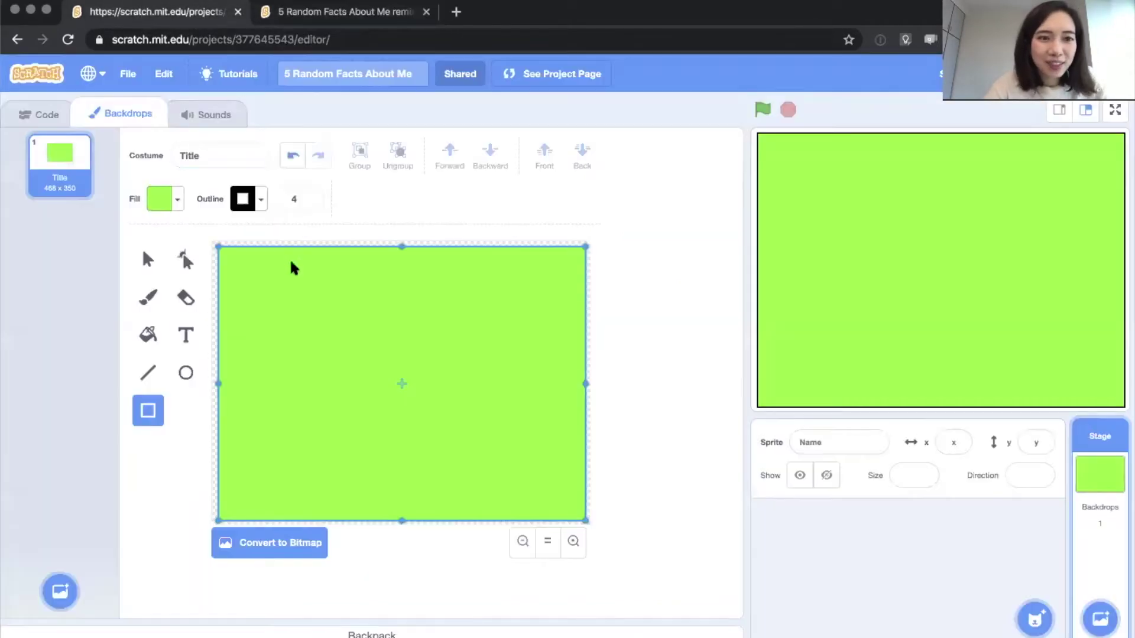
Choose the Brush tool and set its fill to a near-black brown with color 13, saturation 94 and brightness 14.
left_click(148, 297)
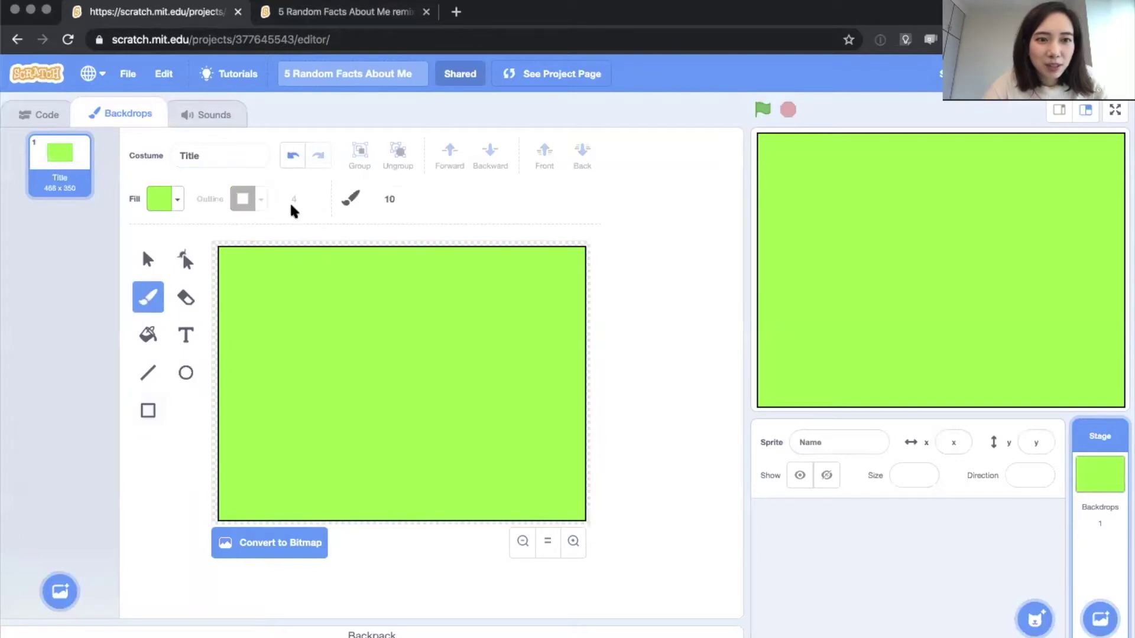
left_click(169, 199)
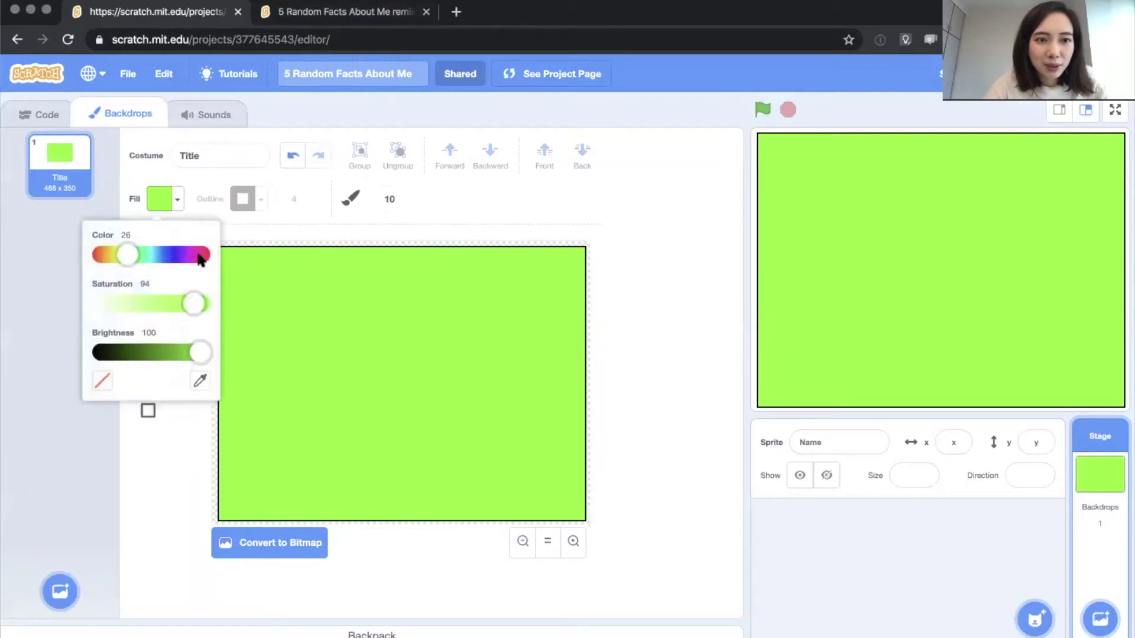
left_click(109, 355)
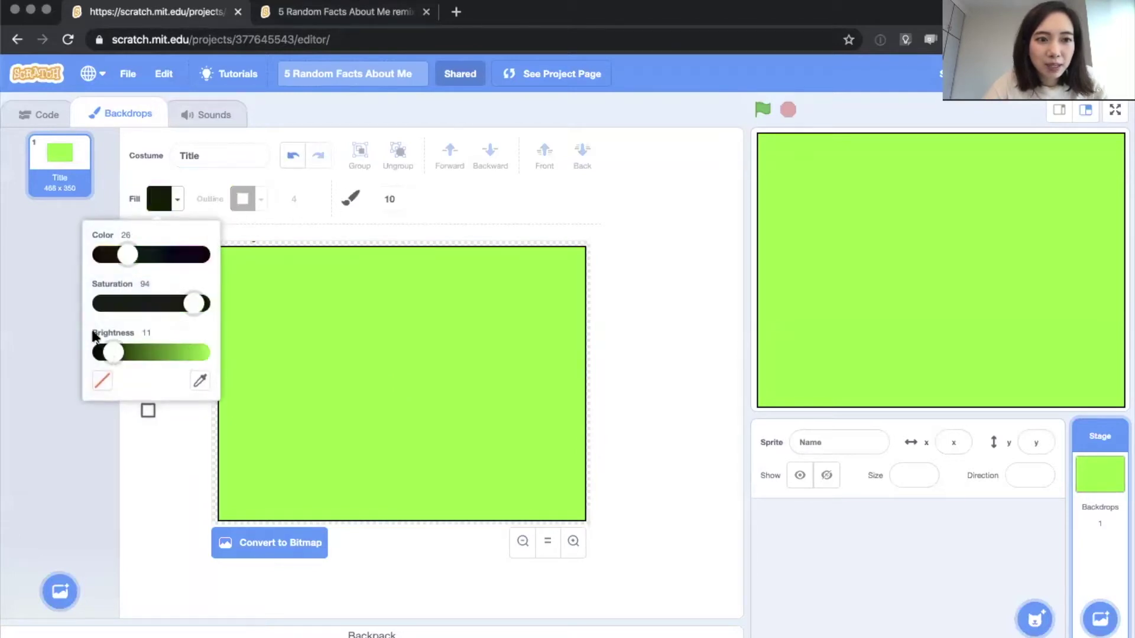
left_click(116, 255)
left_click(155, 352)
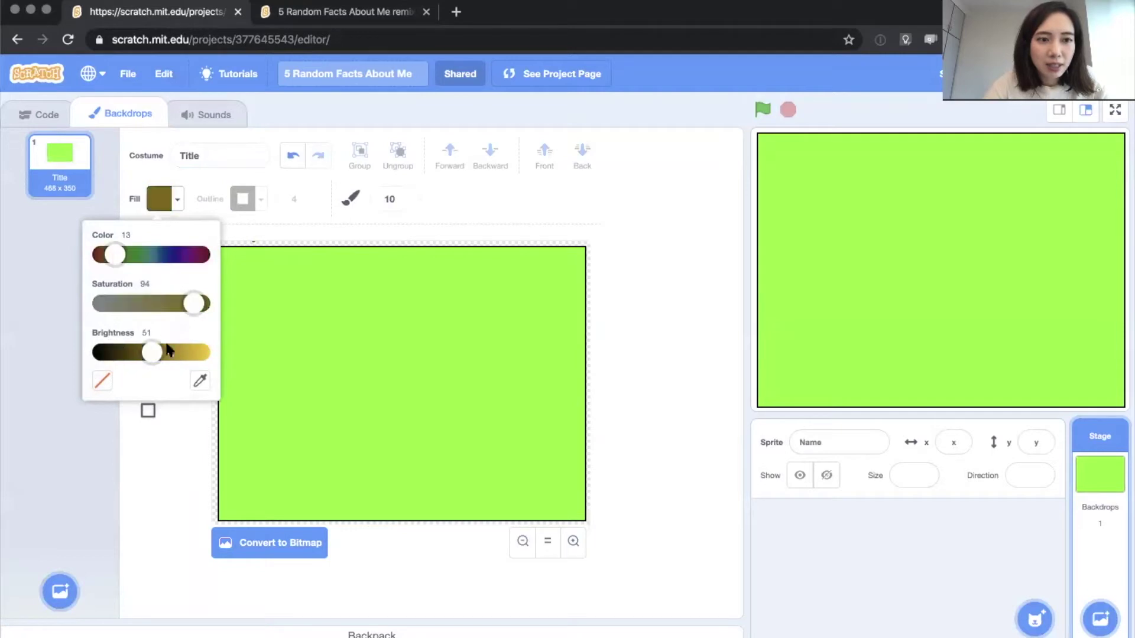
left_click(192, 353)
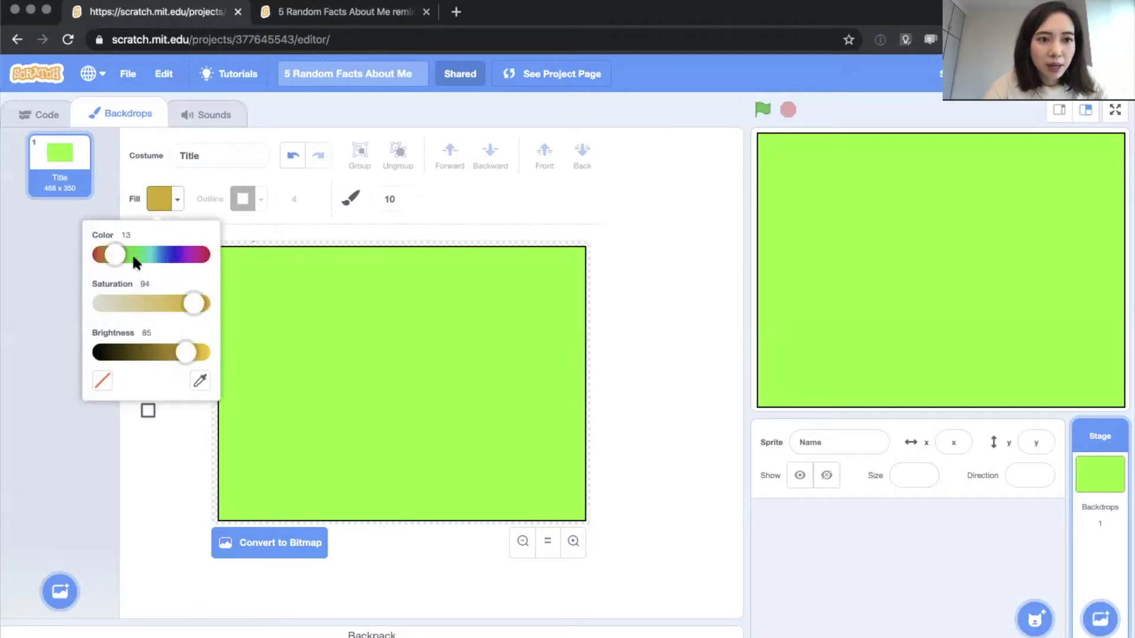
left_click(112, 355)
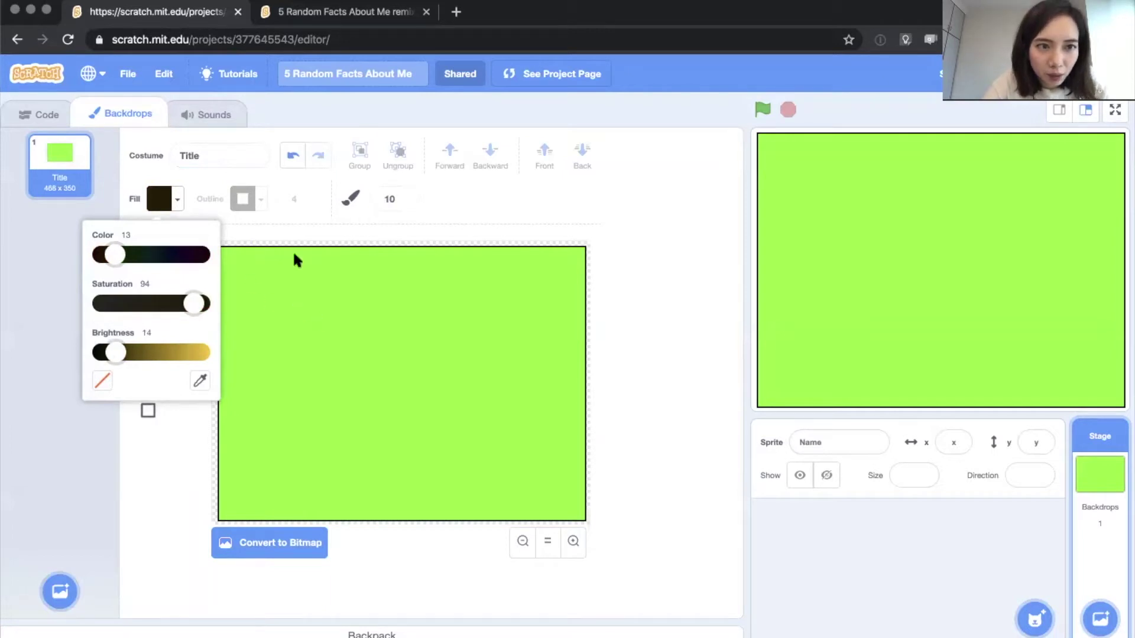
left_click(208, 194)
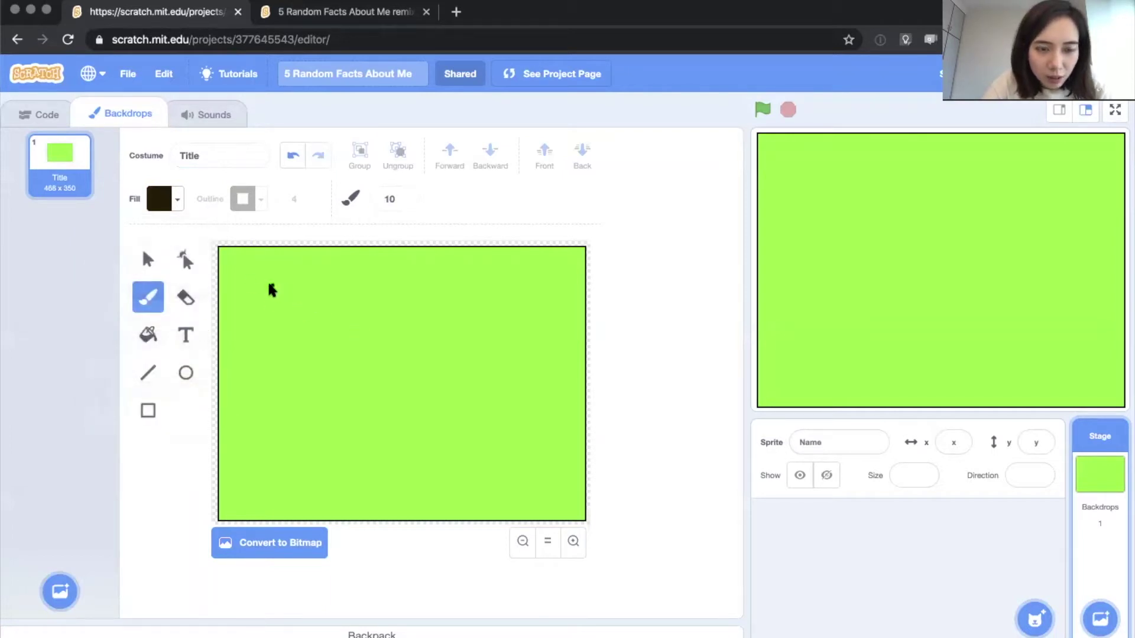
Paint a large number 5 by hand in the upper-left area of the green title backdrop.
left_click(267, 295)
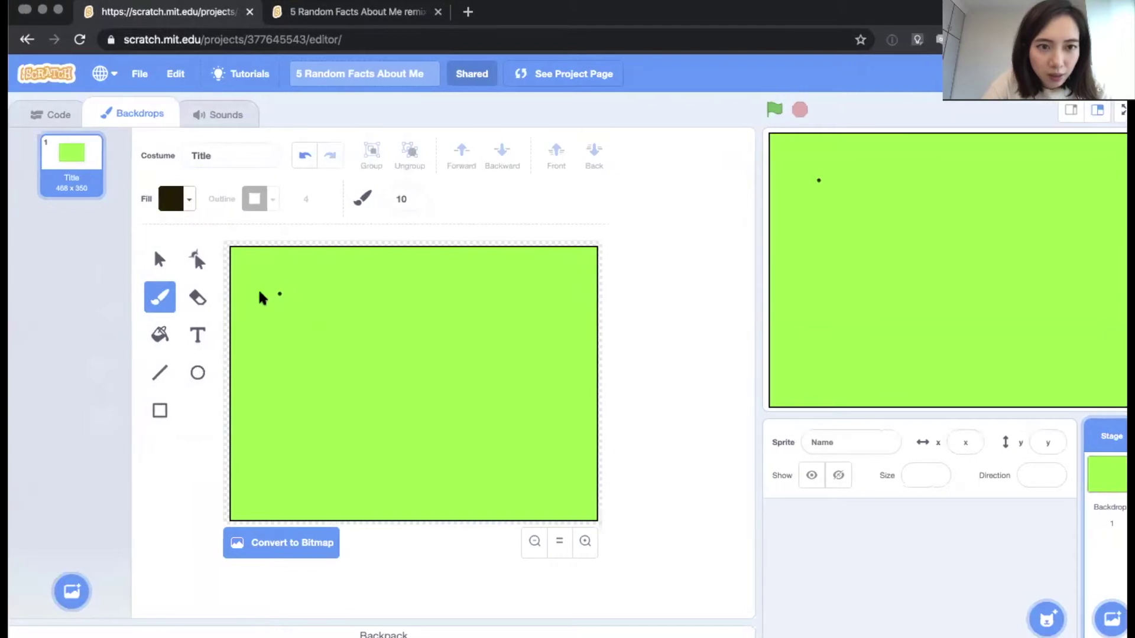
left_click_drag(273, 295, 306, 286)
mouse_move(270, 291)
left_mouse_down()
mouse_move(303, 344)
mouse_move(273, 336)
left_mouse_up()
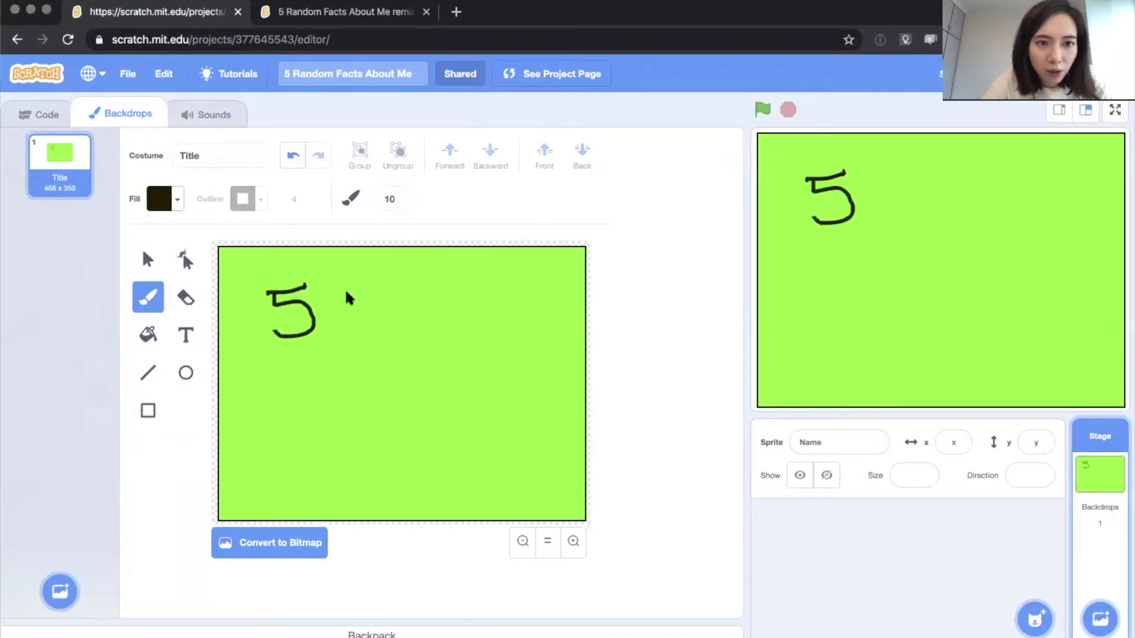
mouse_move(345, 295)
left_mouse_down()
mouse_move(358, 342)
mouse_move(371, 307)
mouse_move(387, 338)
mouse_move(413, 344)
left_mouse_up()
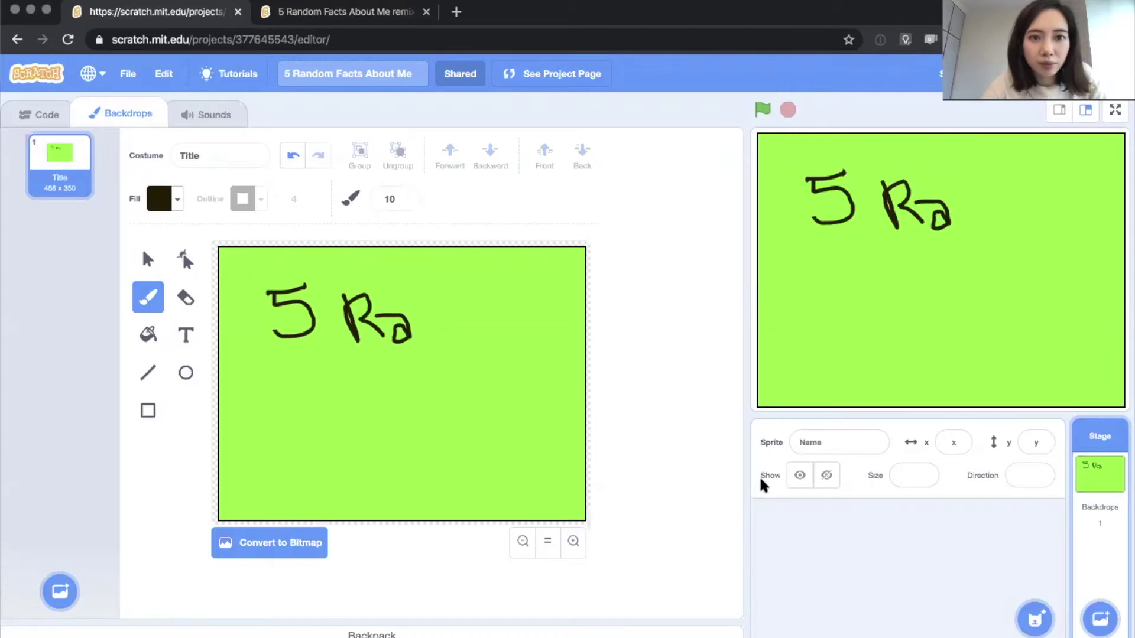
left_click(293, 159)
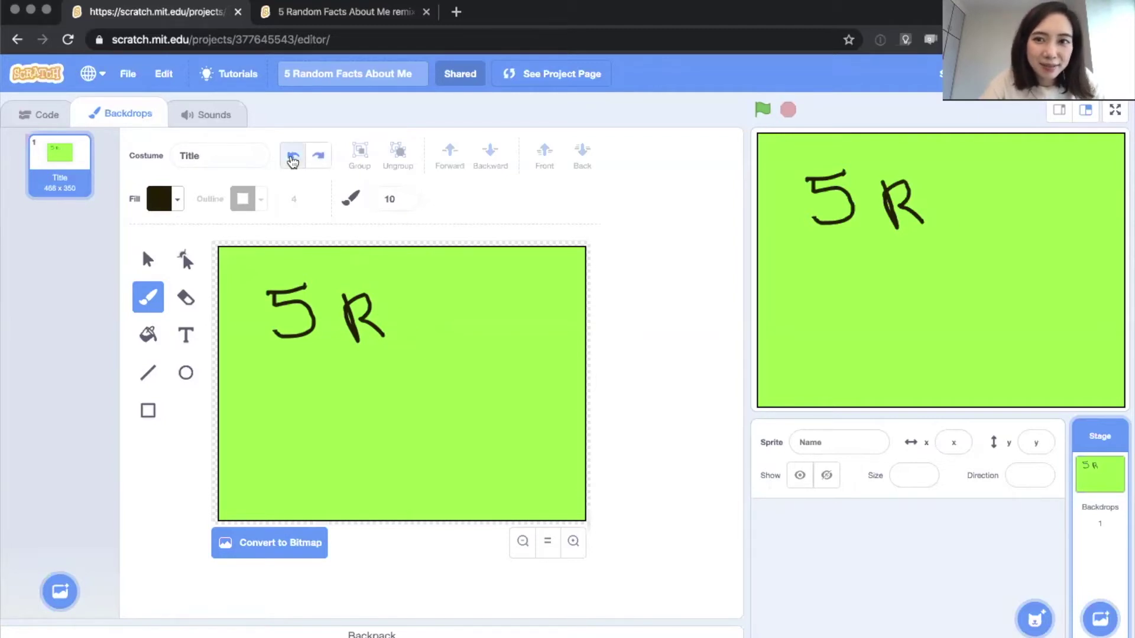
left_click(289, 158)
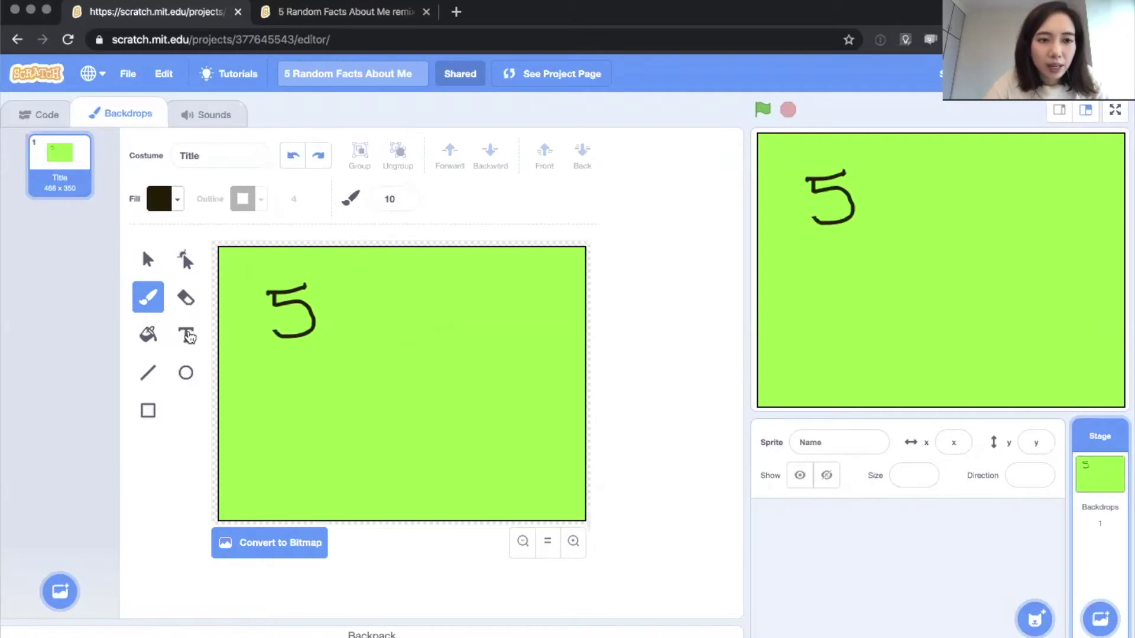
Add the text "Random Facts" to the right of the hand-drawn 5 with the Text tool.
left_click(186, 335)
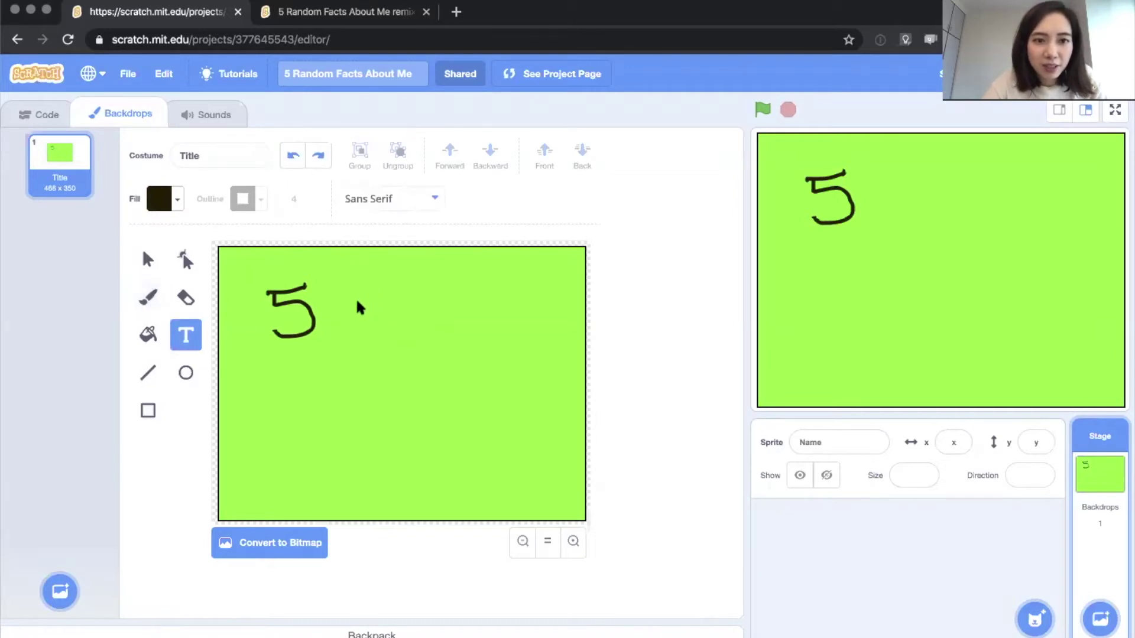
left_click(359, 298)
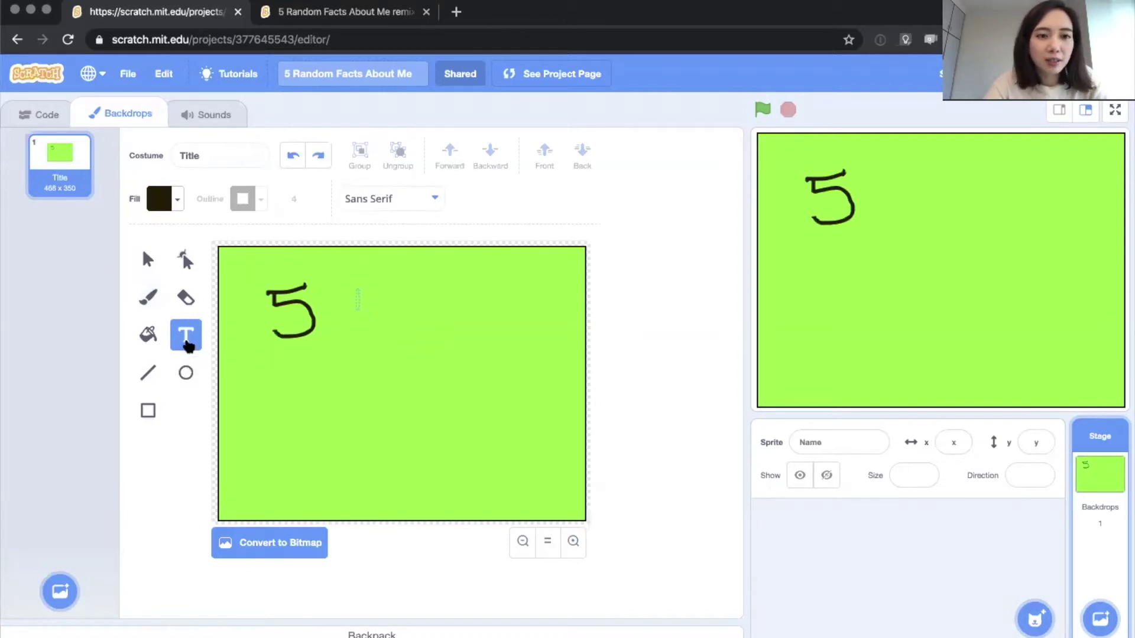
type("Random")
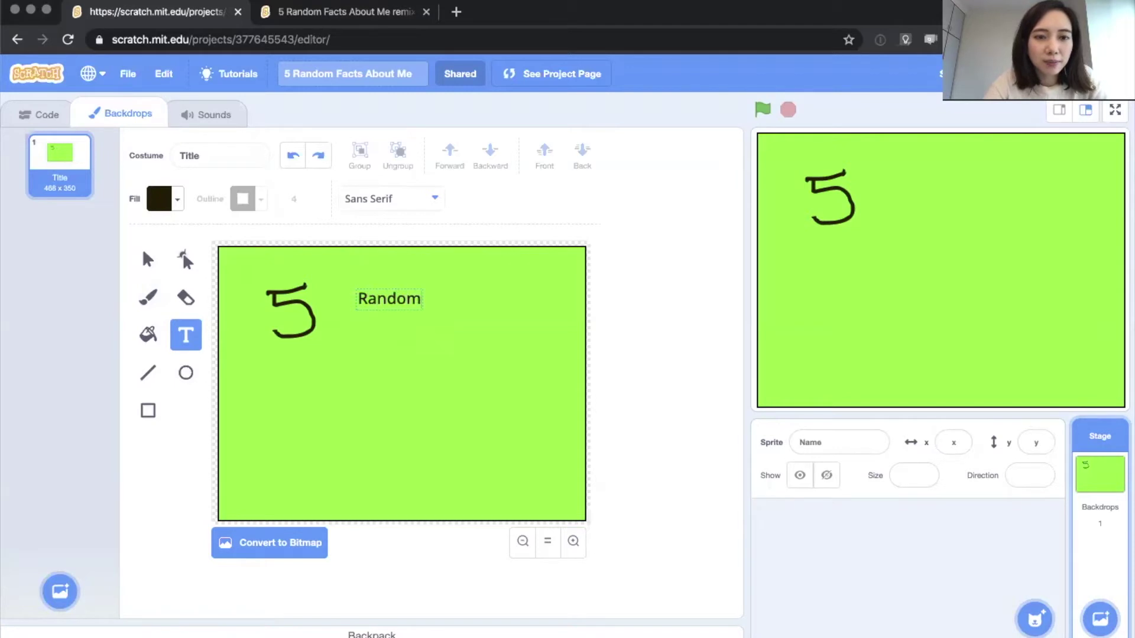
type(" Facts")
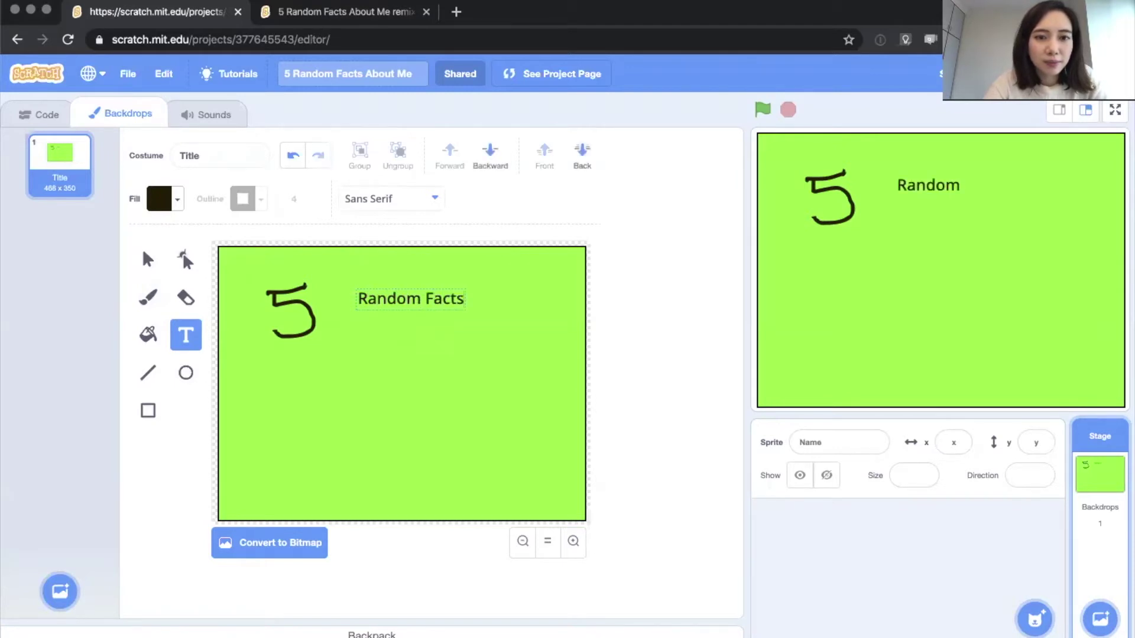
left_click(294, 373)
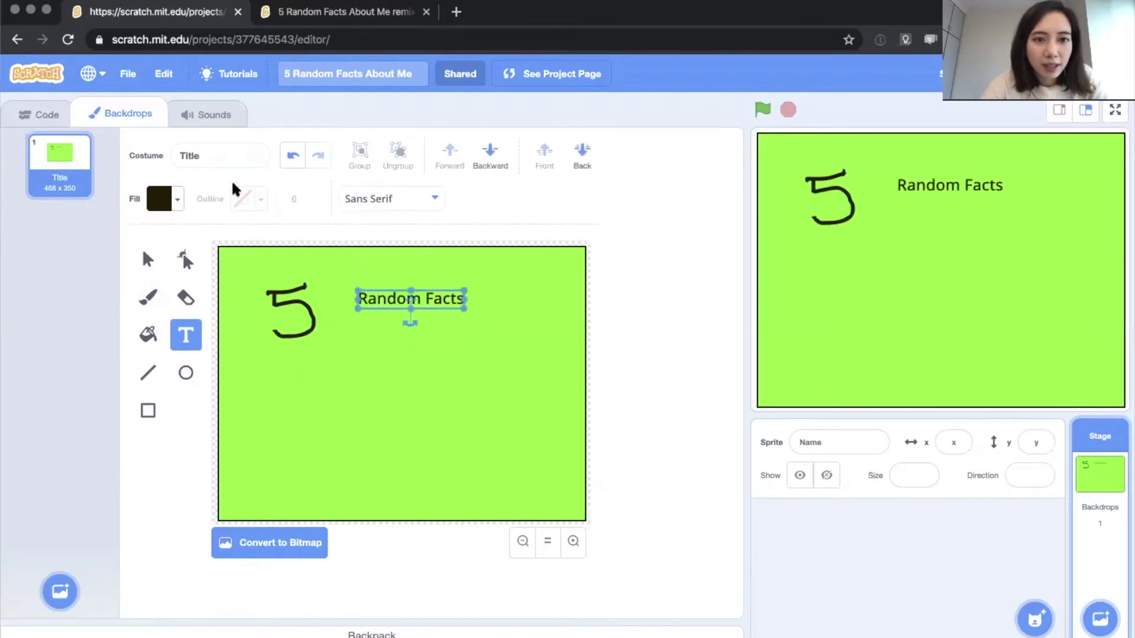
Recolor the "Random Facts" text bright blue, with fill color 65 and brightness 97.
left_click(158, 198)
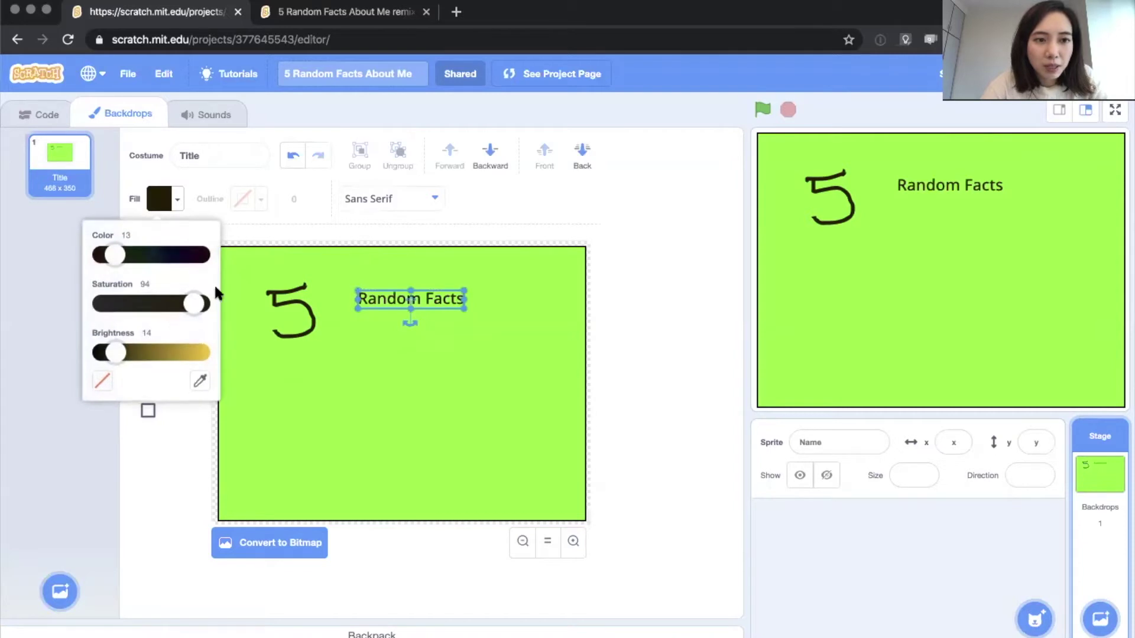
left_click(151, 353)
left_click(175, 353)
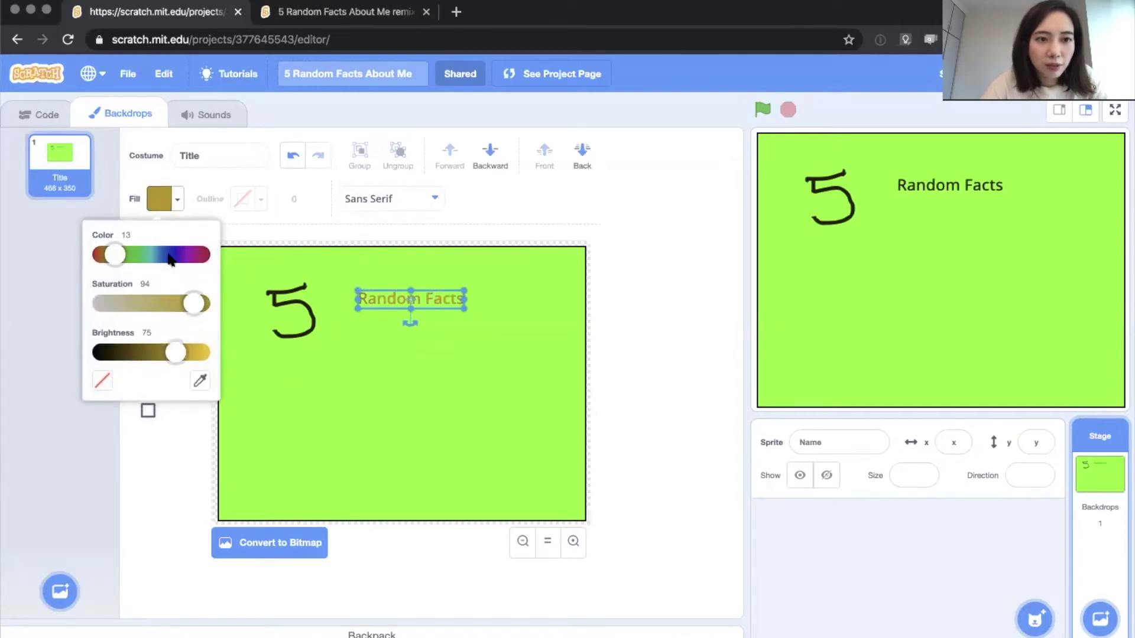
left_click(166, 256)
left_click(185, 352)
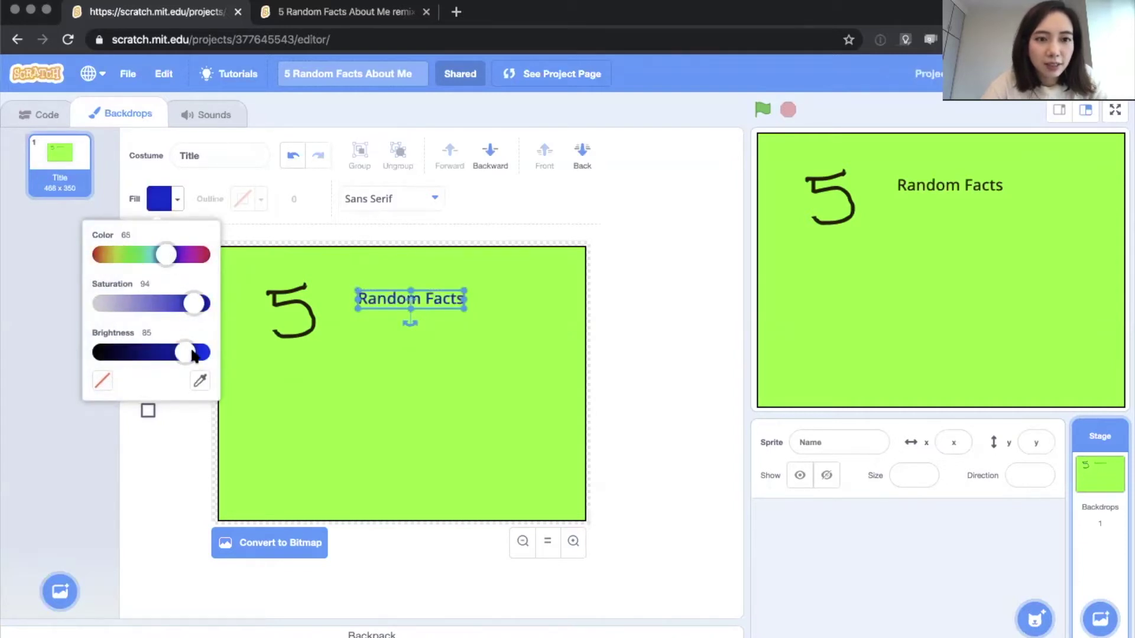
left_click(200, 352)
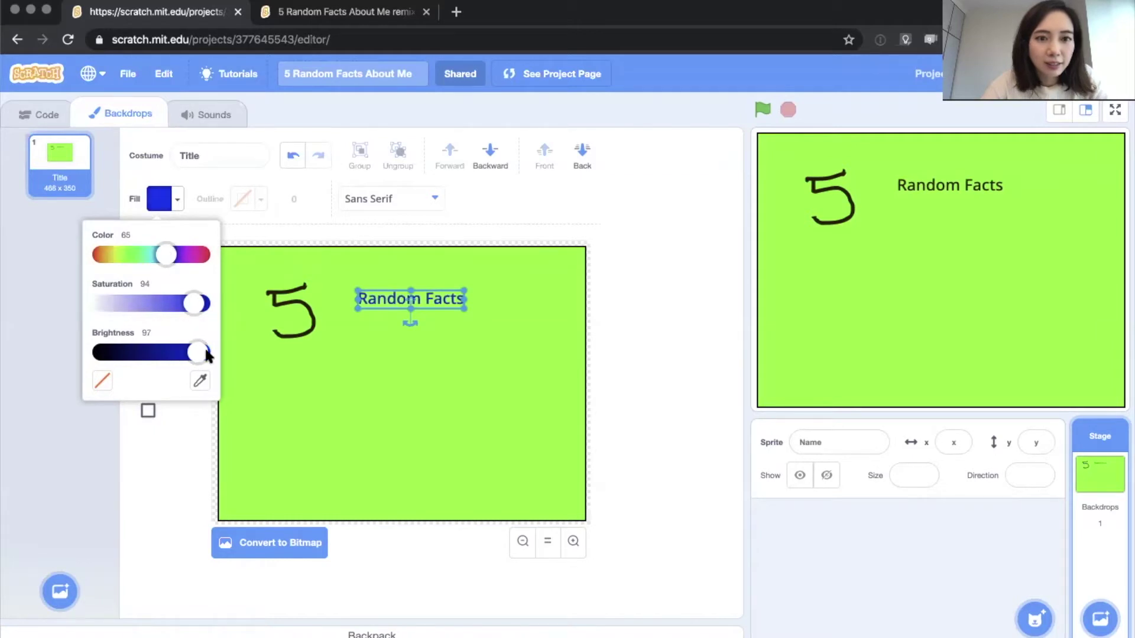
left_click(280, 187)
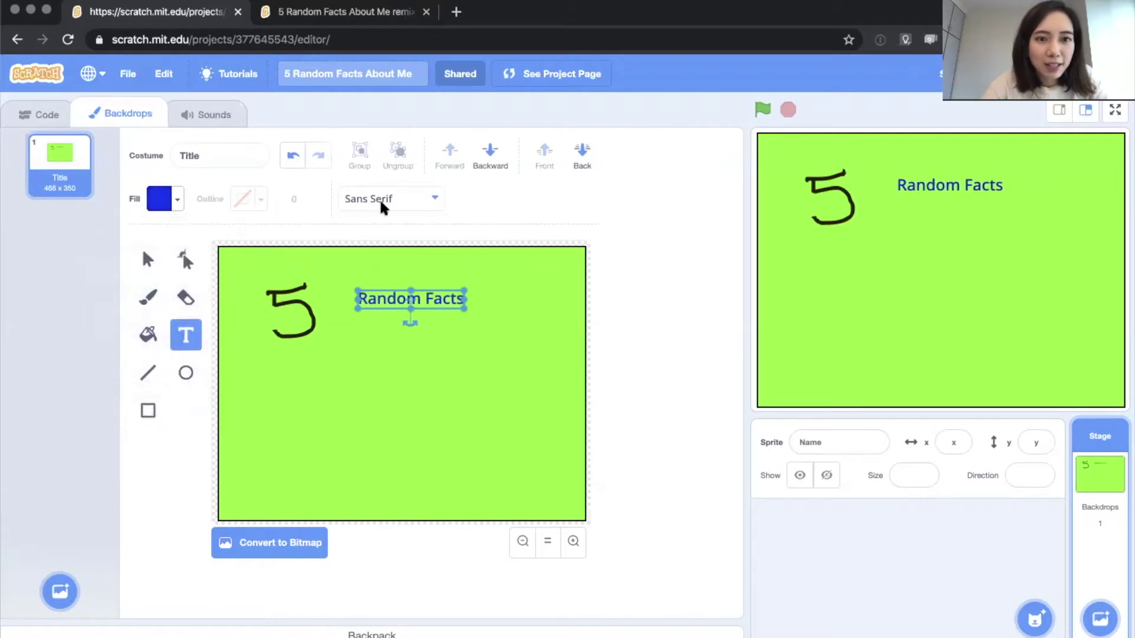
Change the "Random Facts" text to the Pixel font and enlarge it to about twice its size beside the 5.
left_click(432, 303)
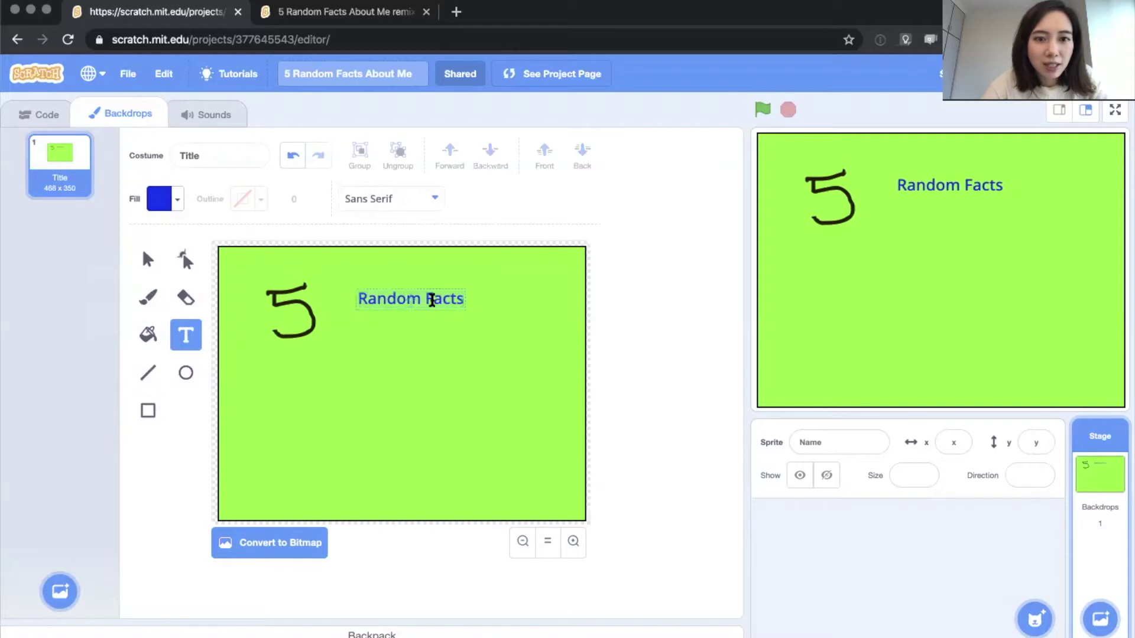
left_click(423, 202)
left_click(413, 322)
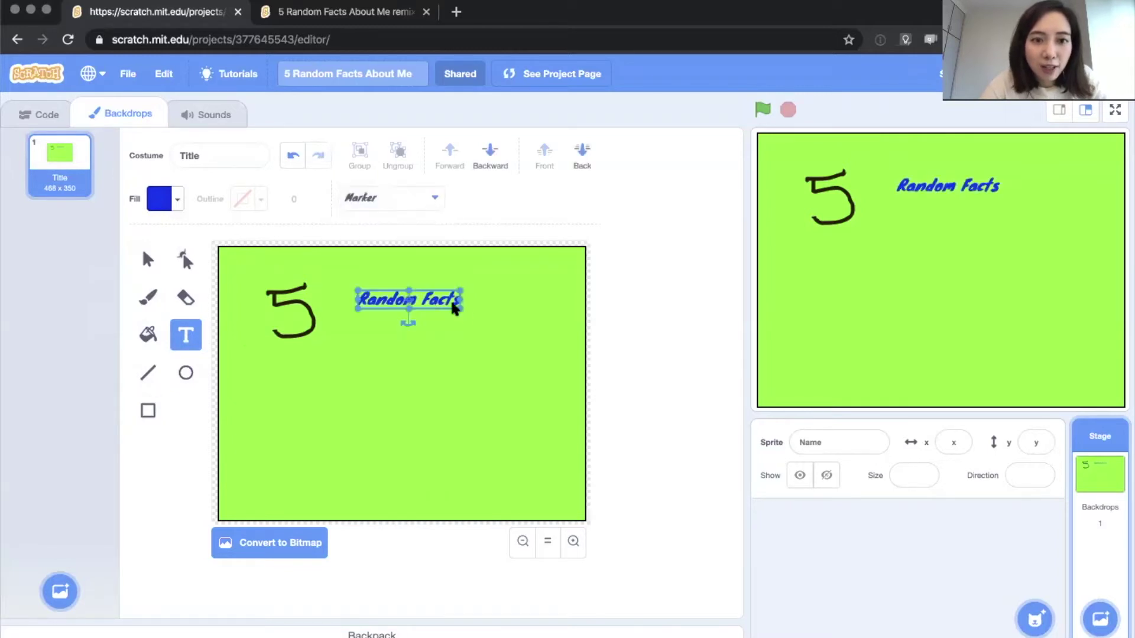
left_click(430, 199)
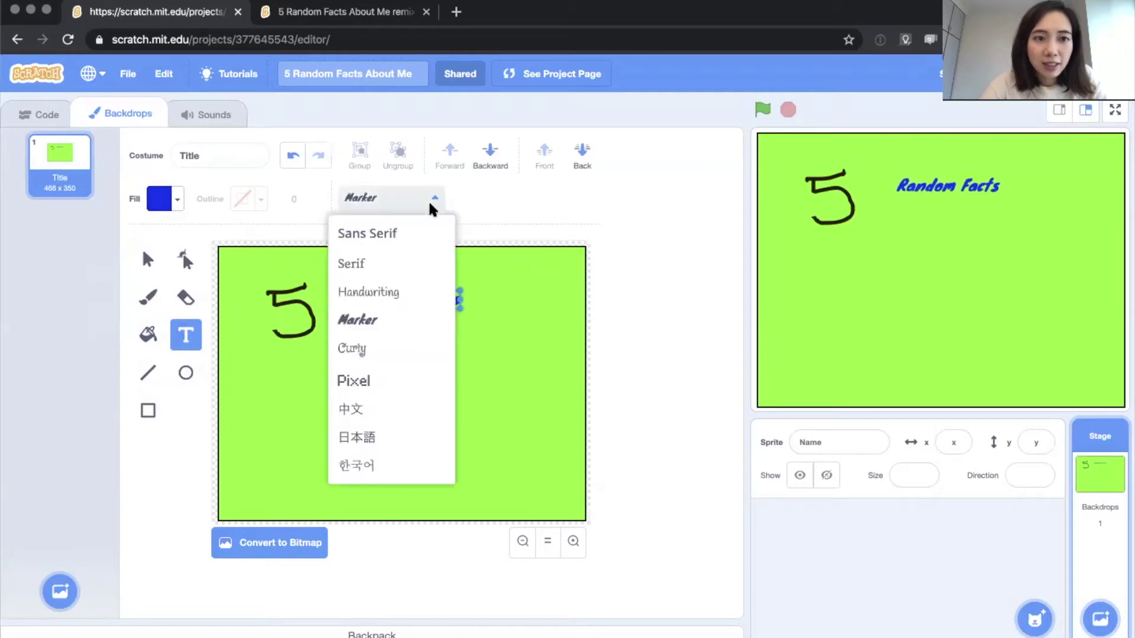
left_click(394, 381)
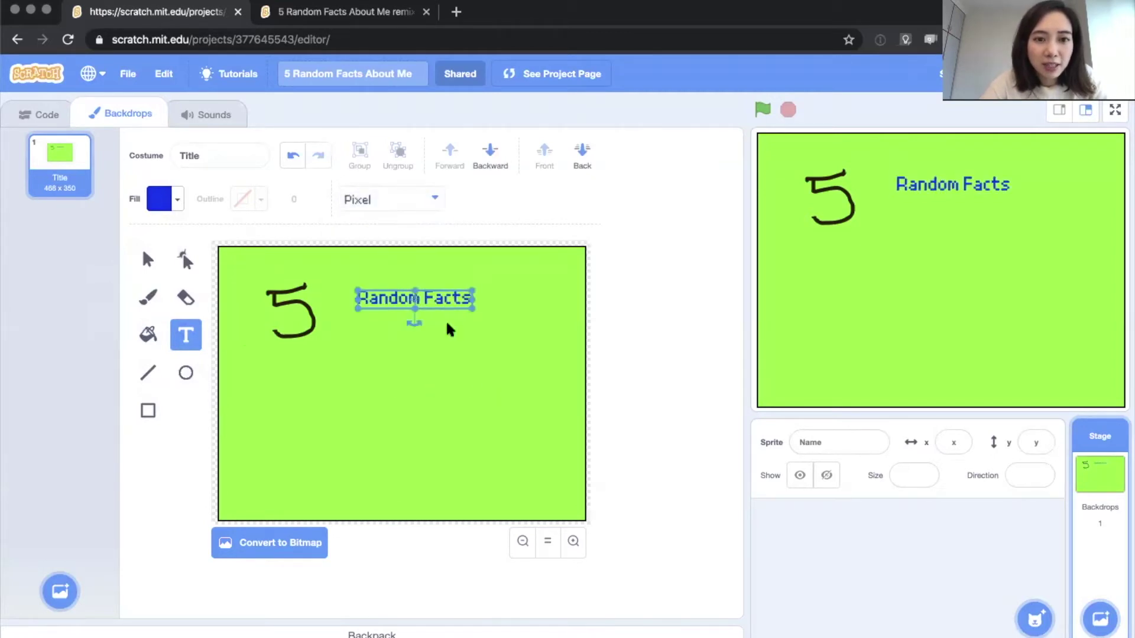
mouse_move(473, 308)
left_mouse_down()
mouse_move(499, 324)
mouse_move(487, 312)
mouse_move(478, 327)
left_mouse_up()
left_click(464, 387)
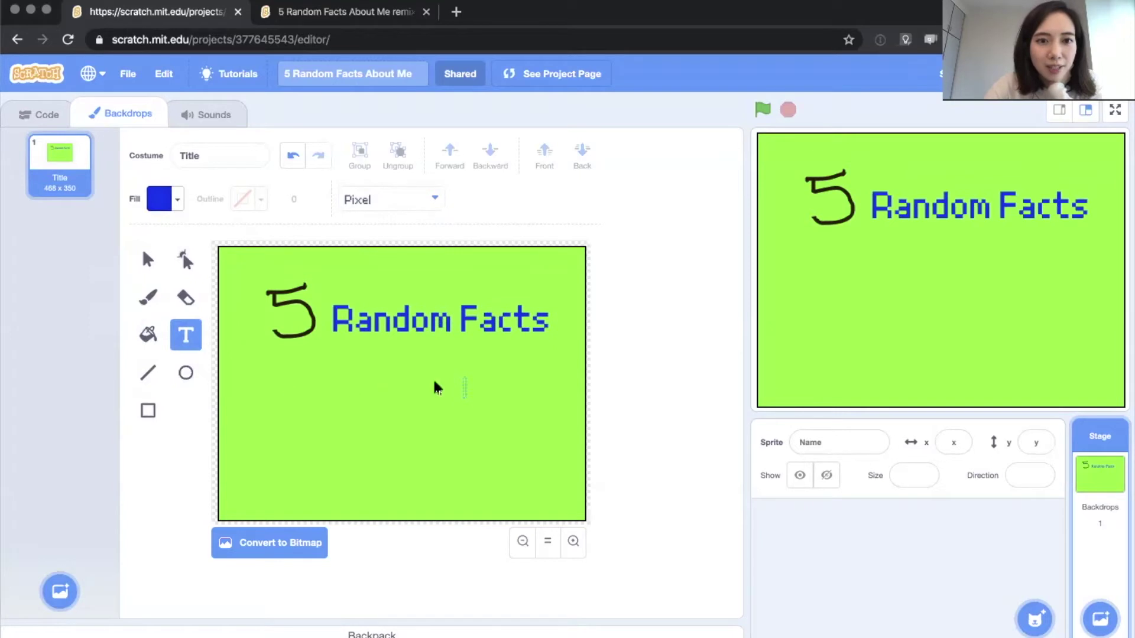
Add the text "ABOUT ME" below the title line in magenta, with fill color 85.
left_click(159, 199)
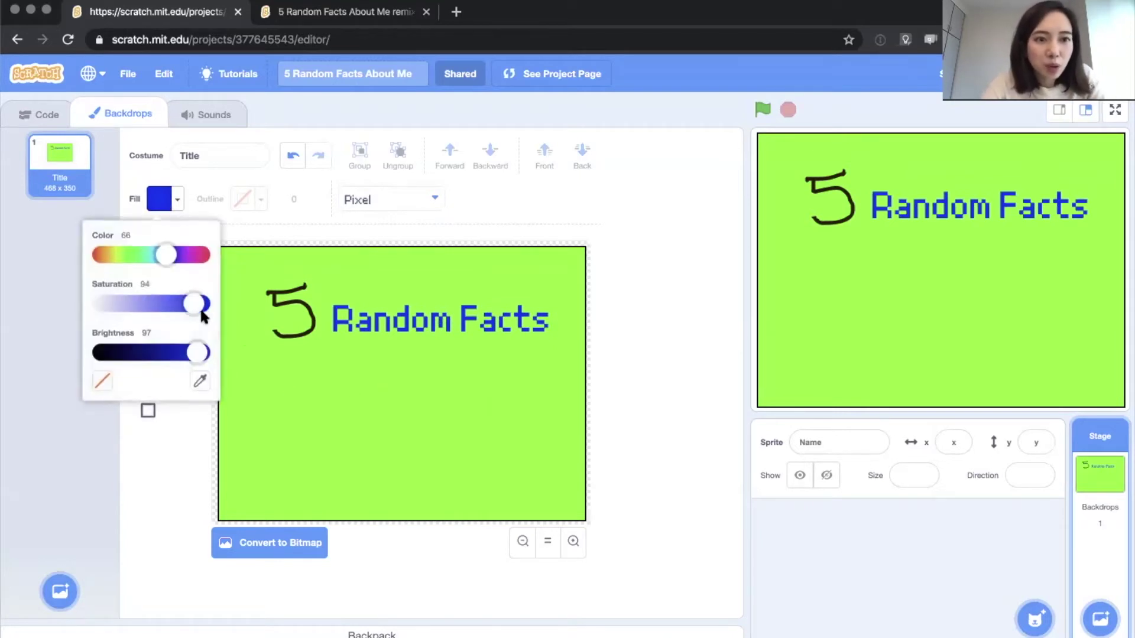
left_click(194, 256)
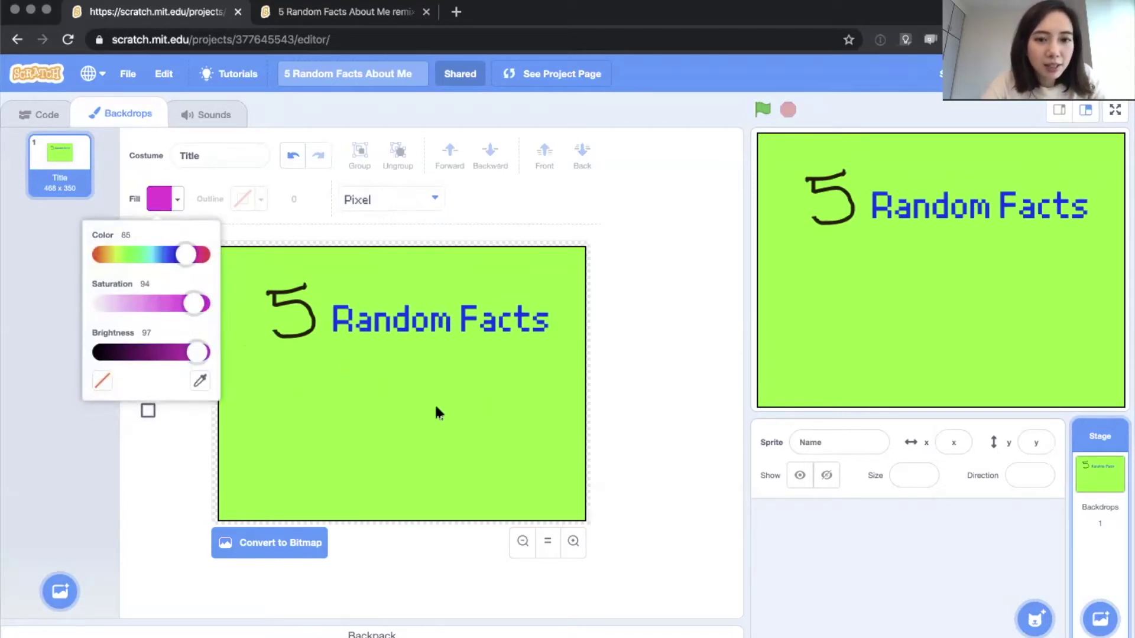
left_click(307, 378)
type("ABOUT")
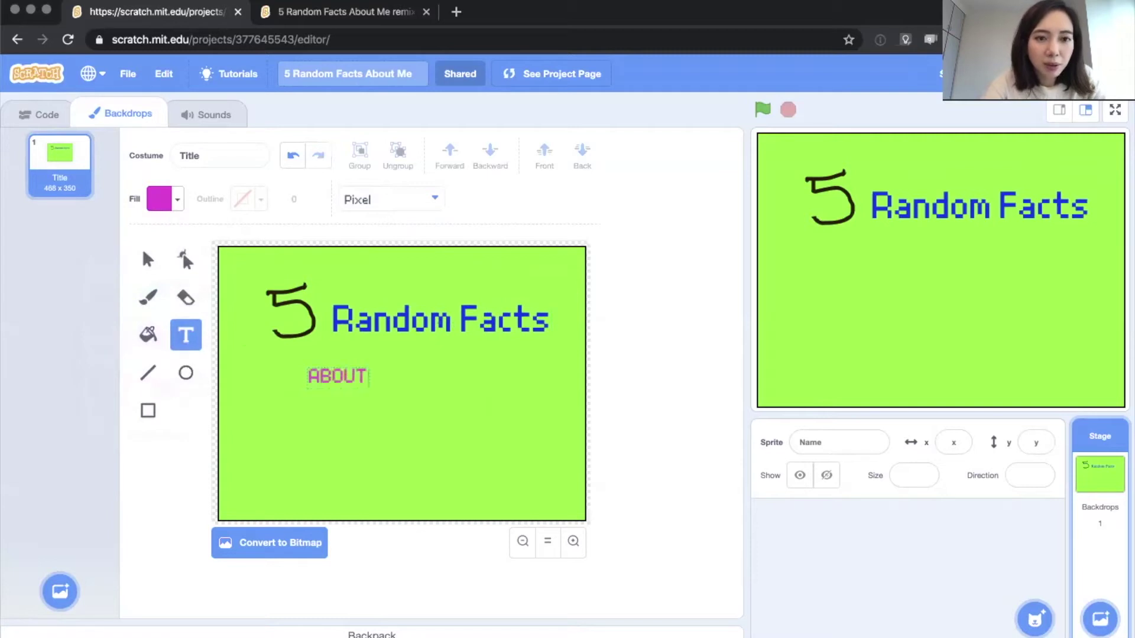
type(" MN")
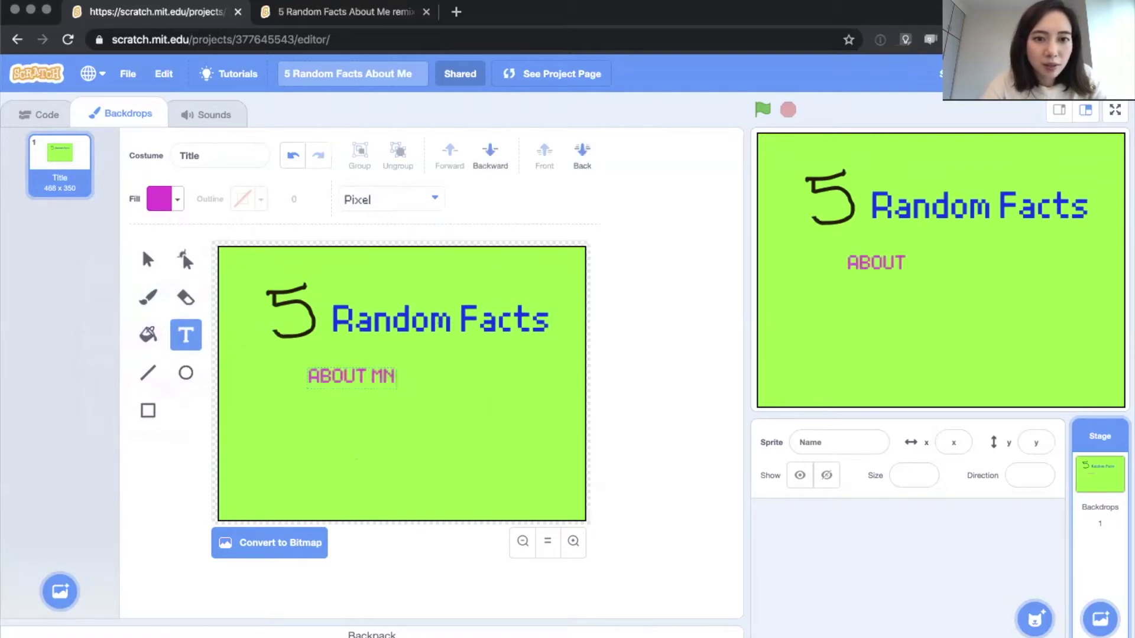
type("E")
key("BackSpace")
key("BackSpace")
type("E")
left_click(390, 453)
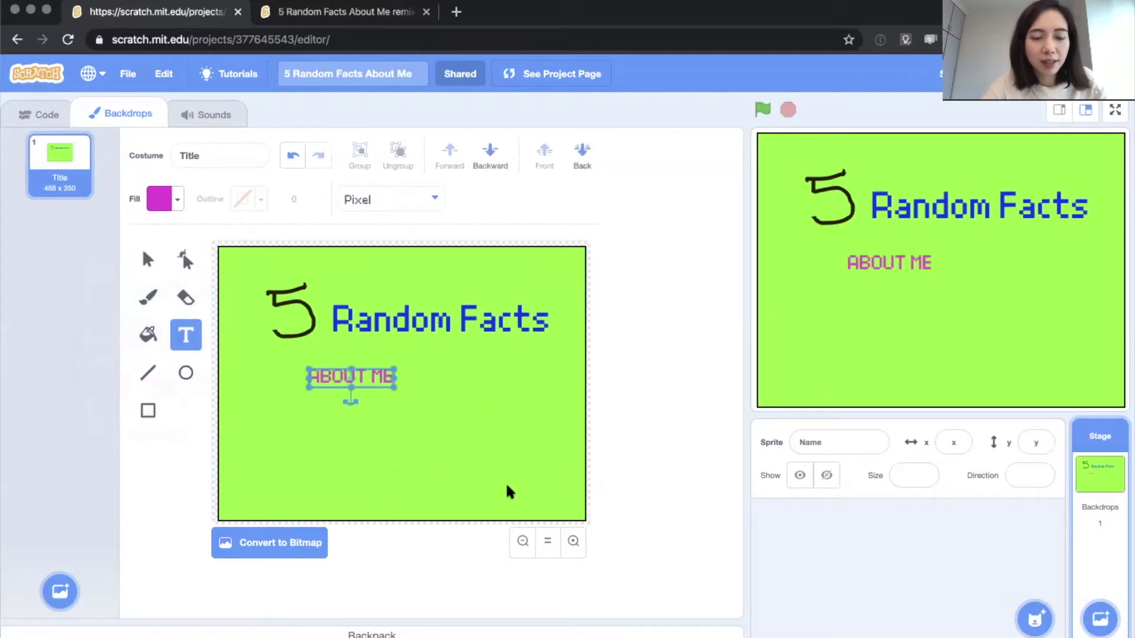
left_click(556, 473)
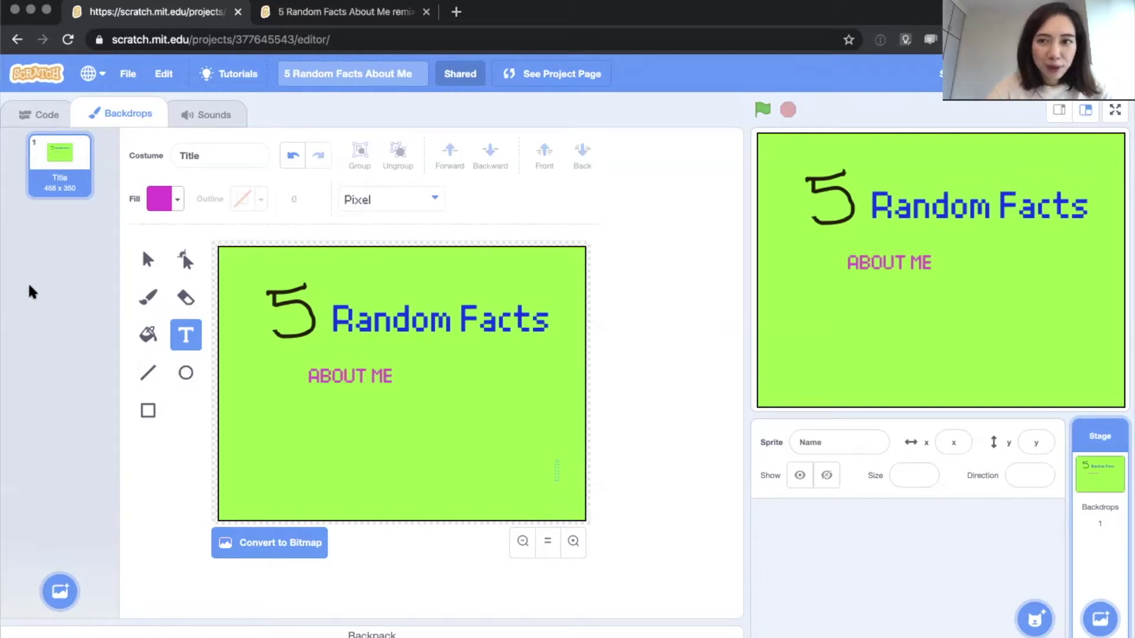
Add a blank second backdrop and draw a magenta ellipse of about 437 x 331 on it, positioned fully inside the canvas.
mouse_move(61, 606)
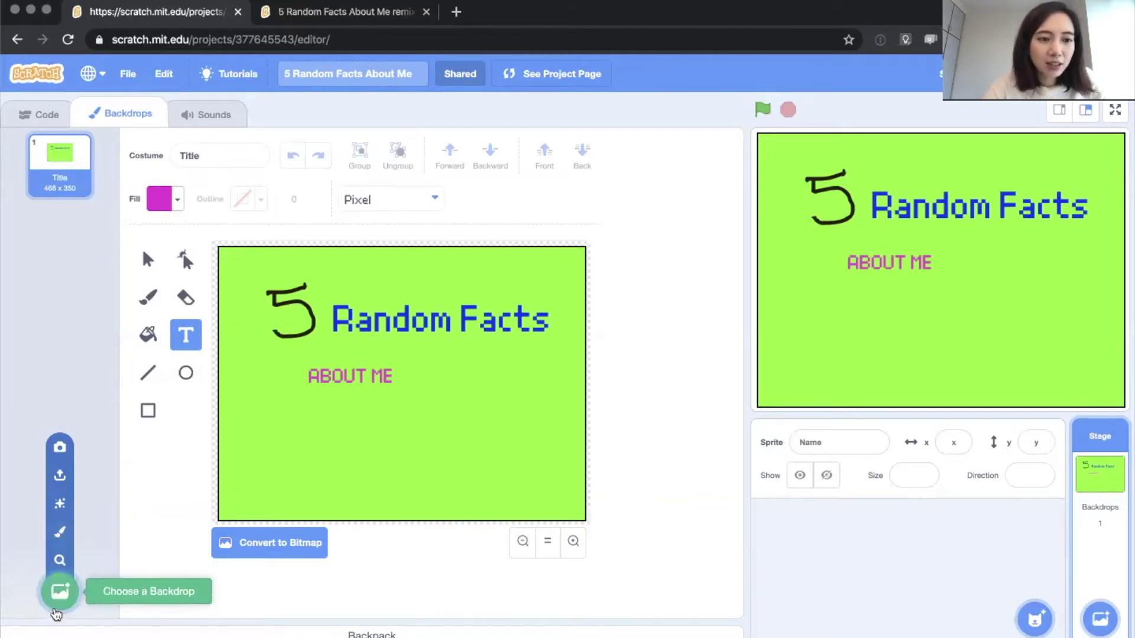
left_click(57, 532)
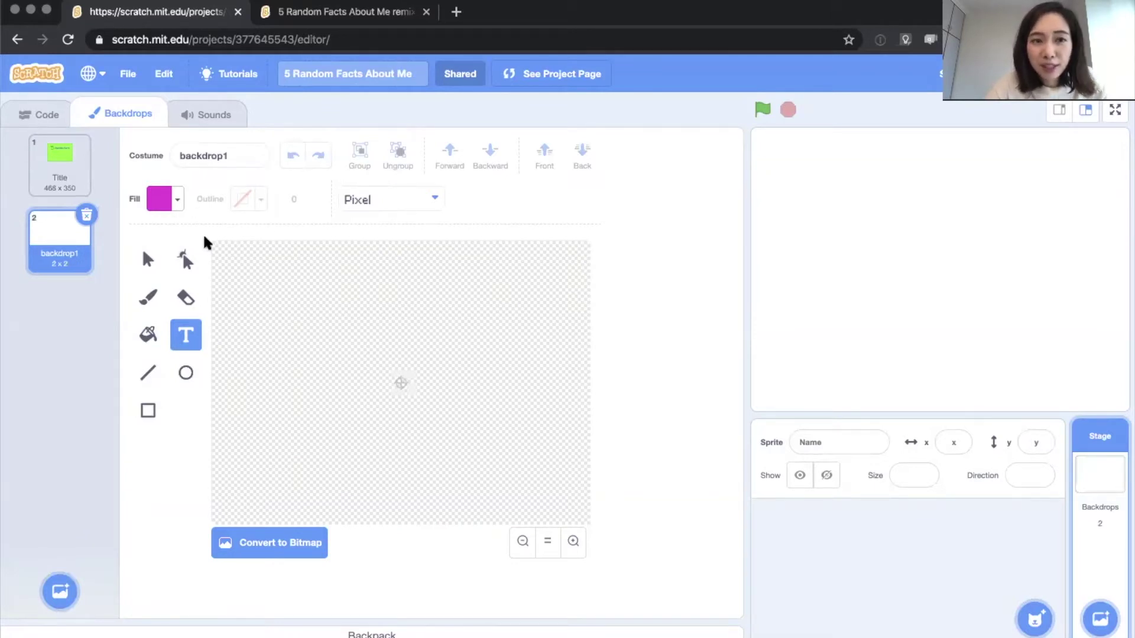
left_click(159, 205)
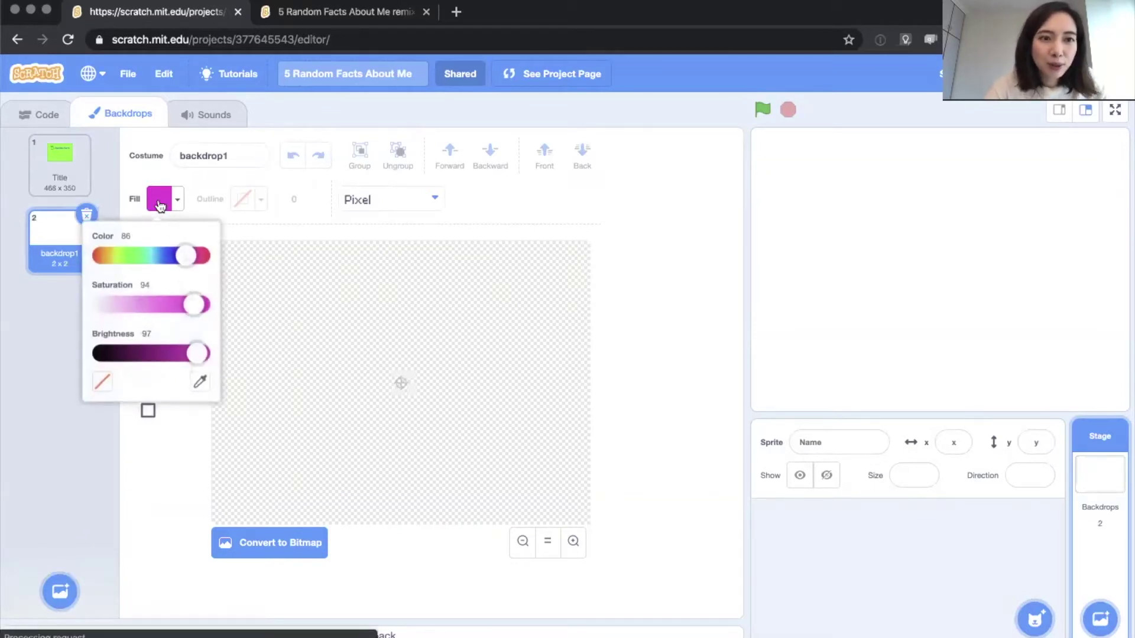
left_click(193, 173)
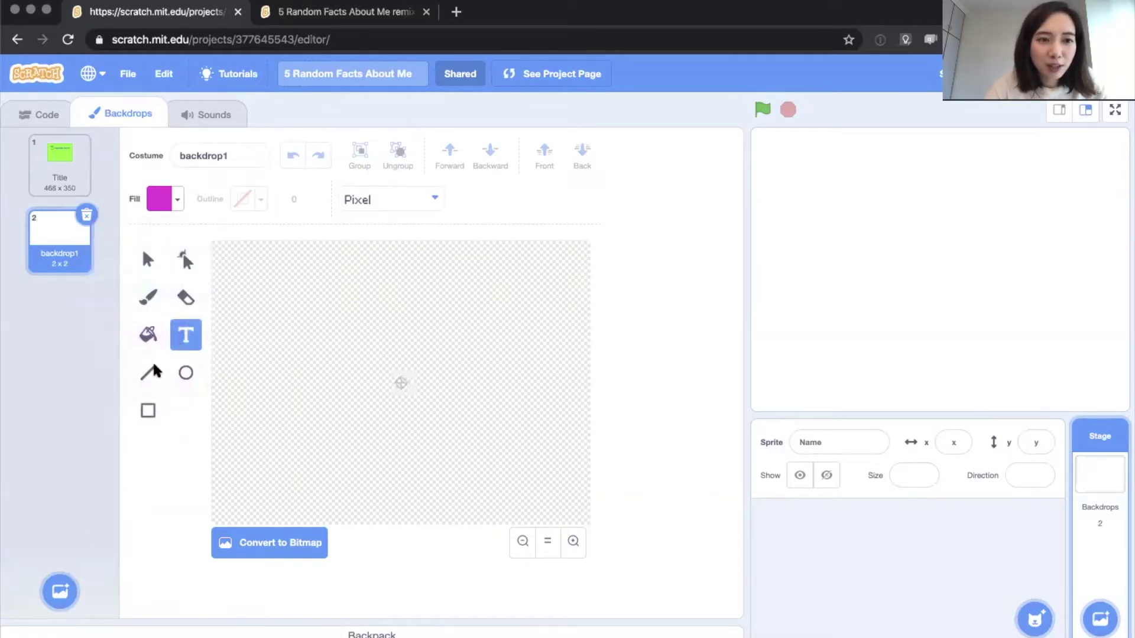
left_click(185, 372)
left_click_drag(234, 267, 576, 532)
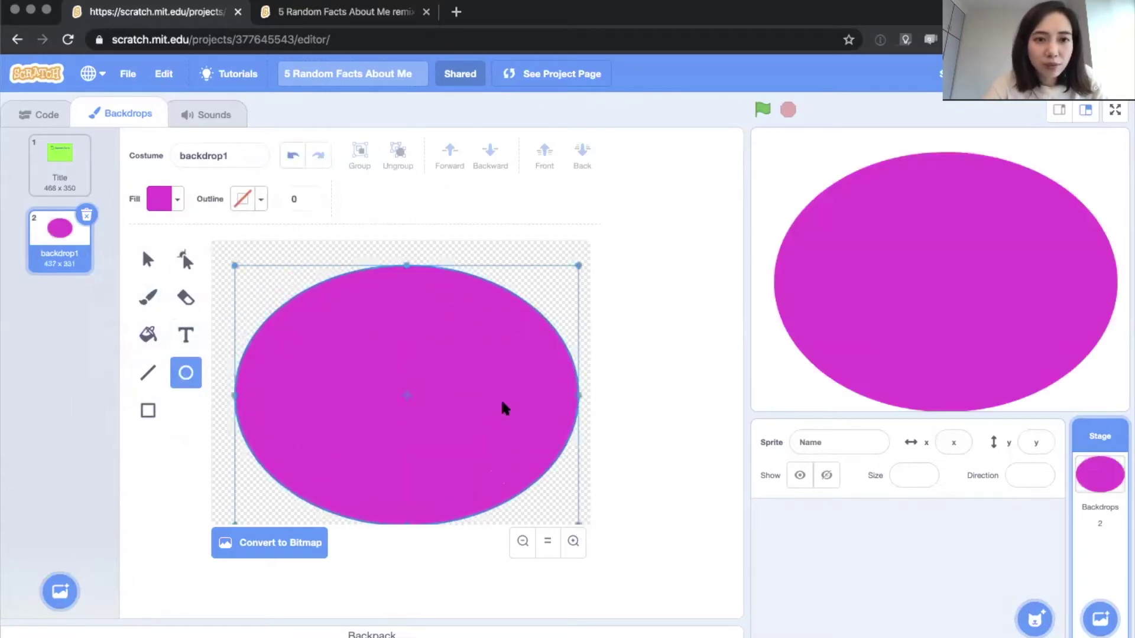
mouse_move(422, 338)
left_mouse_down()
mouse_move(415, 314)
mouse_move(410, 322)
left_mouse_up()
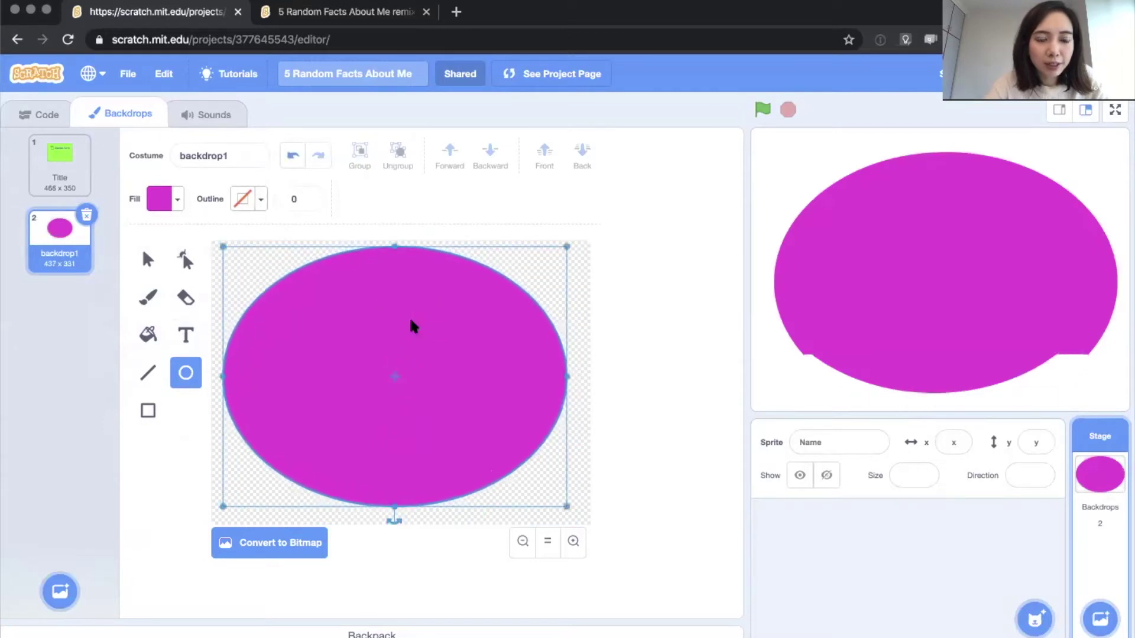
Add the text "Fact 1" on the ellipse in the Handwriting font, with blue fill color 71, saturation 94 and brightness 100.
left_click(185, 335)
left_click(353, 200)
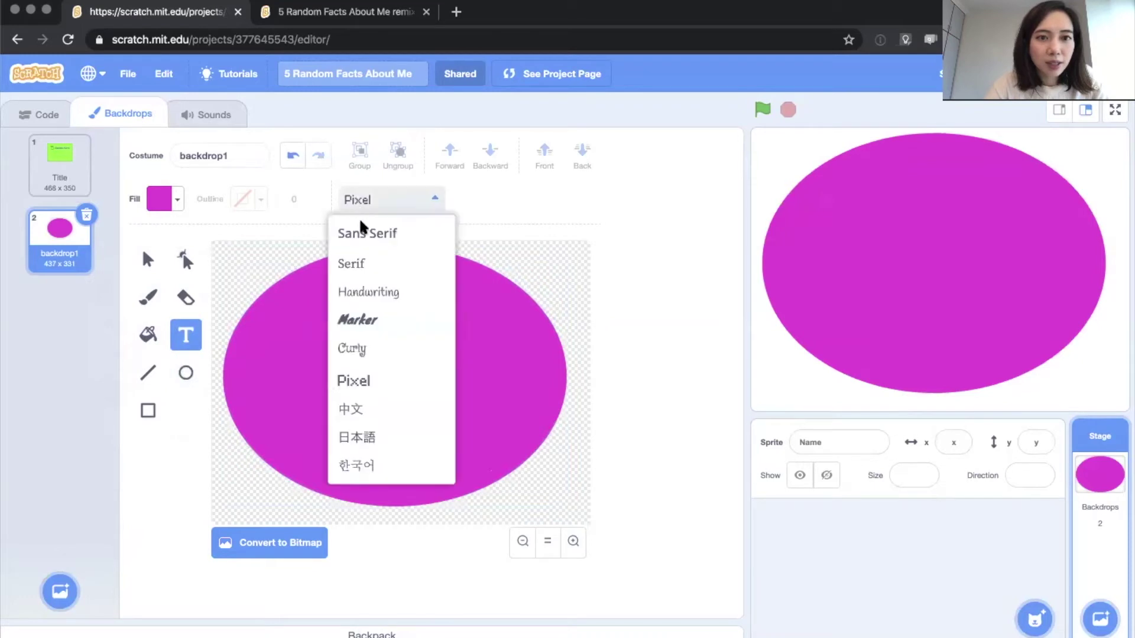
left_click(367, 292)
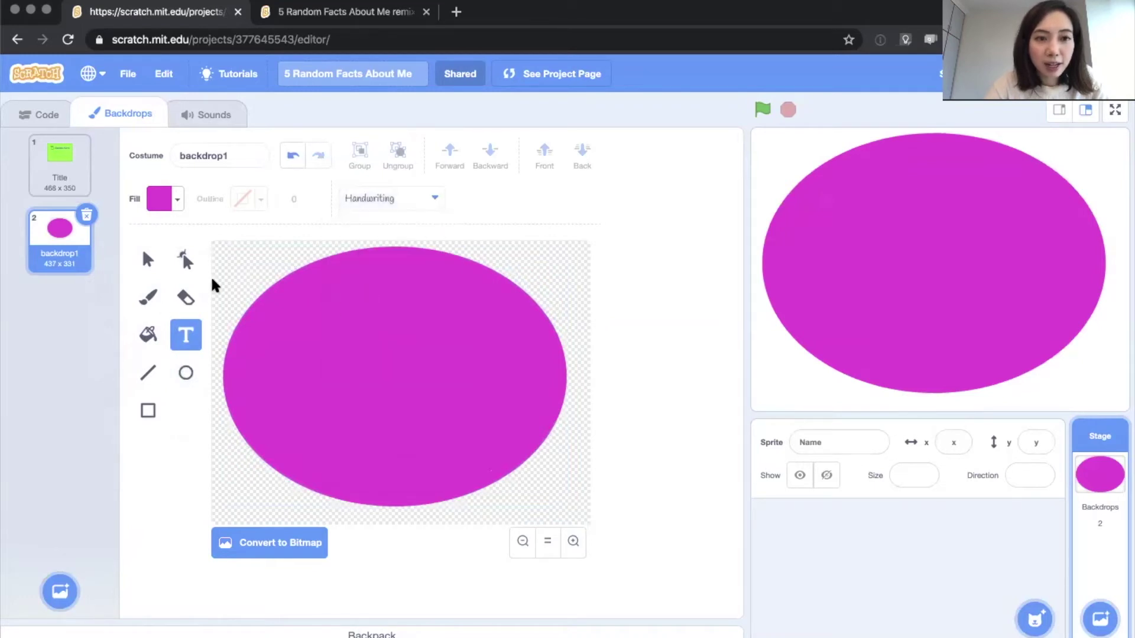
left_click(161, 199)
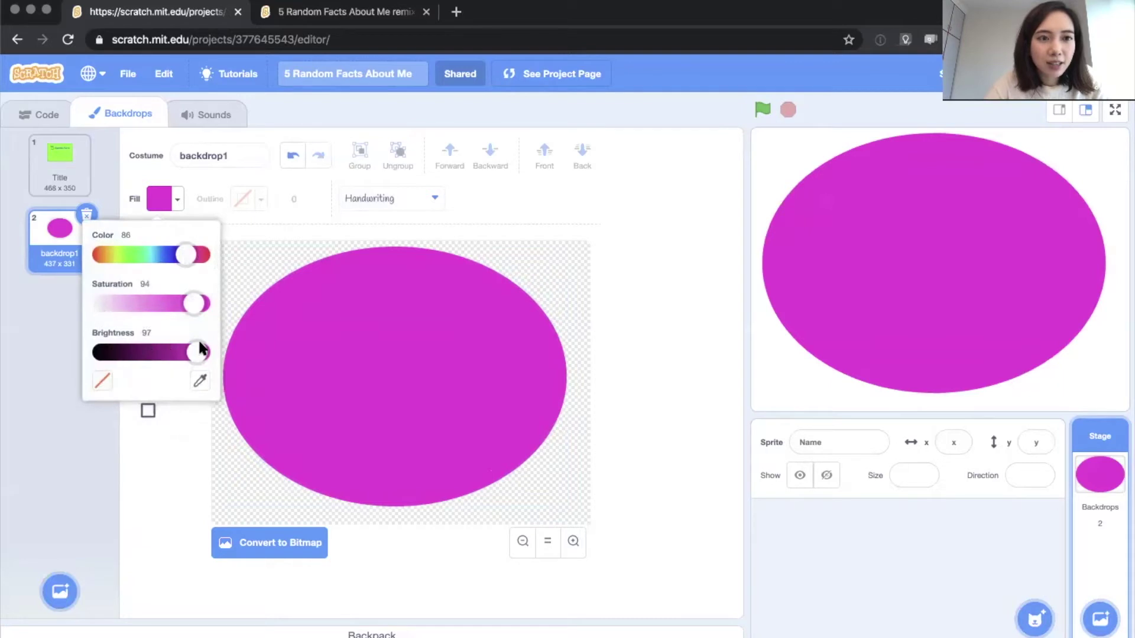
left_click_drag(200, 352, 222, 343)
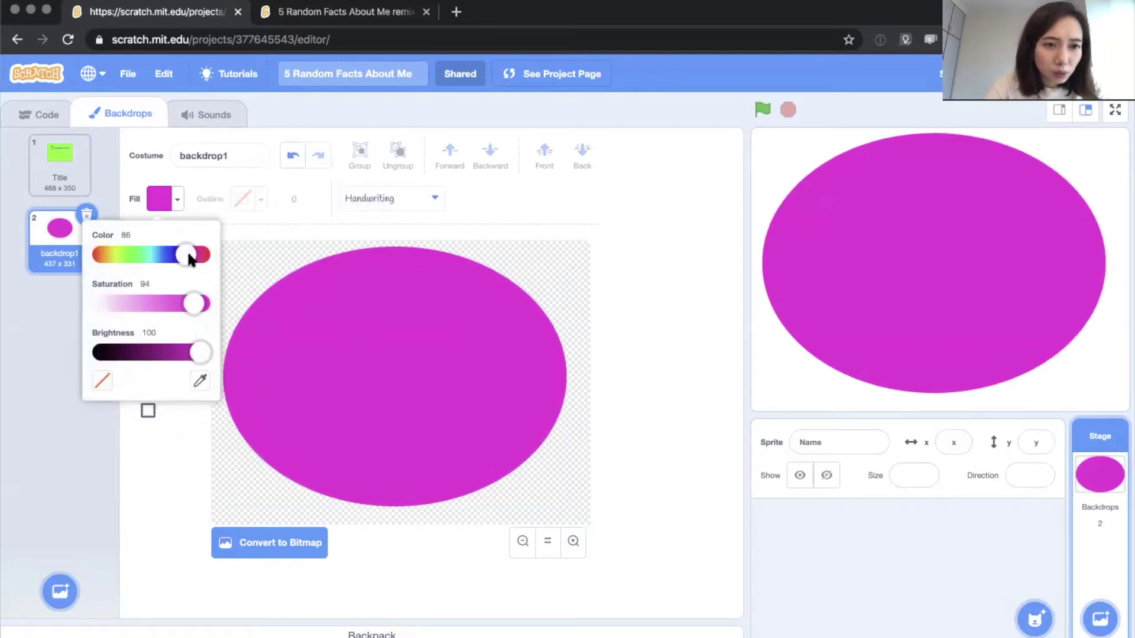
mouse_move(195, 254)
left_mouse_down()
mouse_move(134, 256)
mouse_move(190, 260)
mouse_move(176, 264)
left_mouse_up()
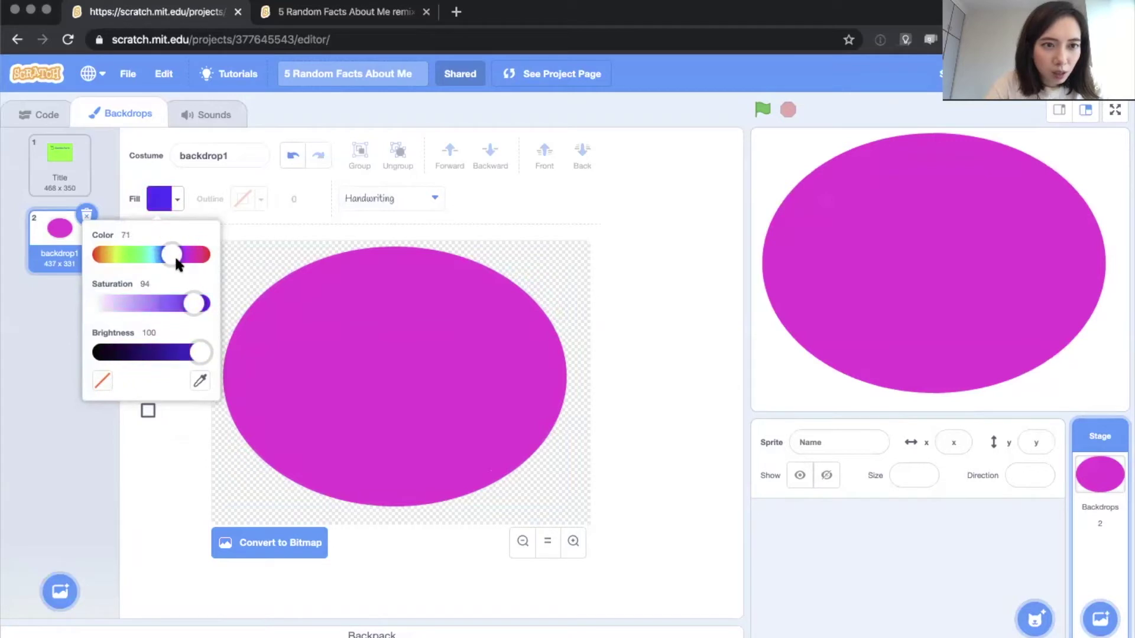
left_click(261, 229)
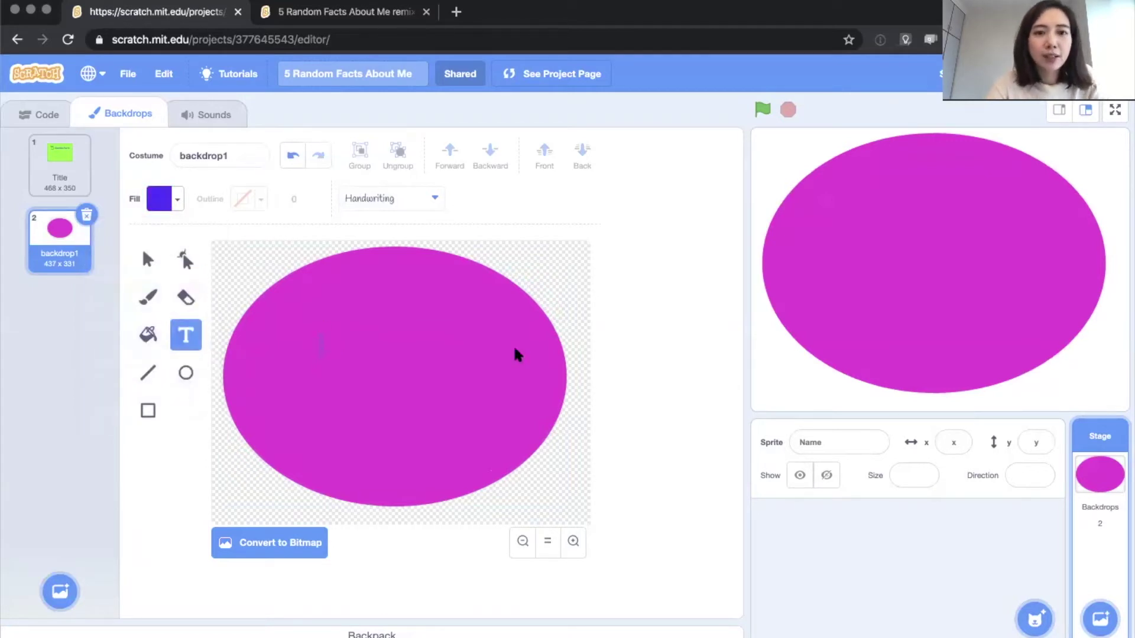
type("Fact 1")
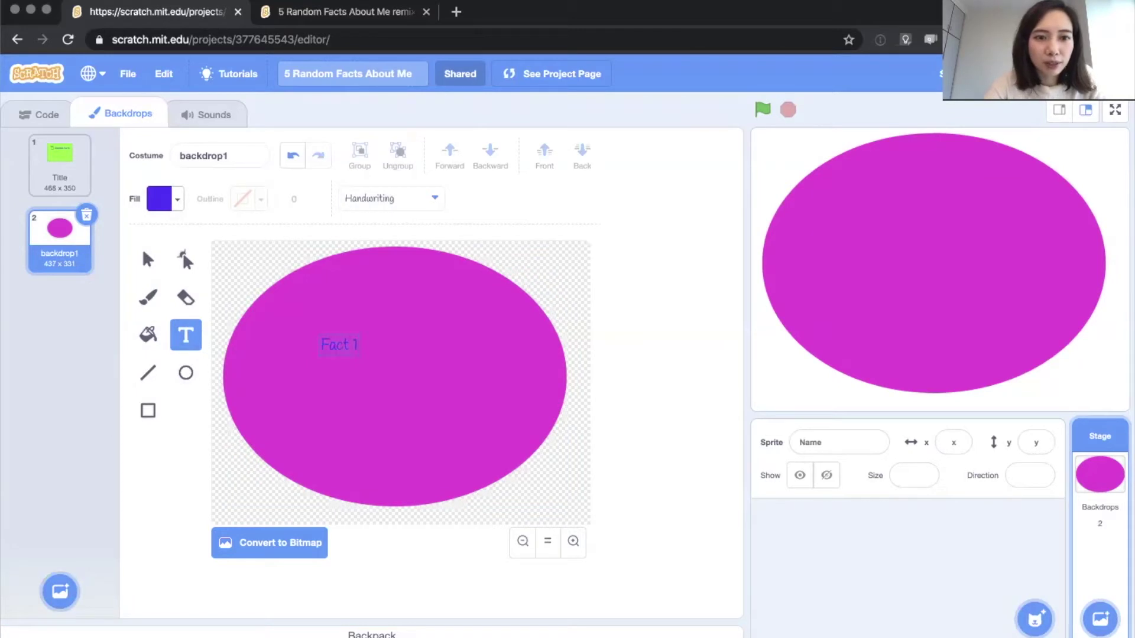
left_click(517, 355)
Enlarge the "Fact 1" text to nearly three times its size and move it to the ellipse's upper left area.
left_click(341, 351)
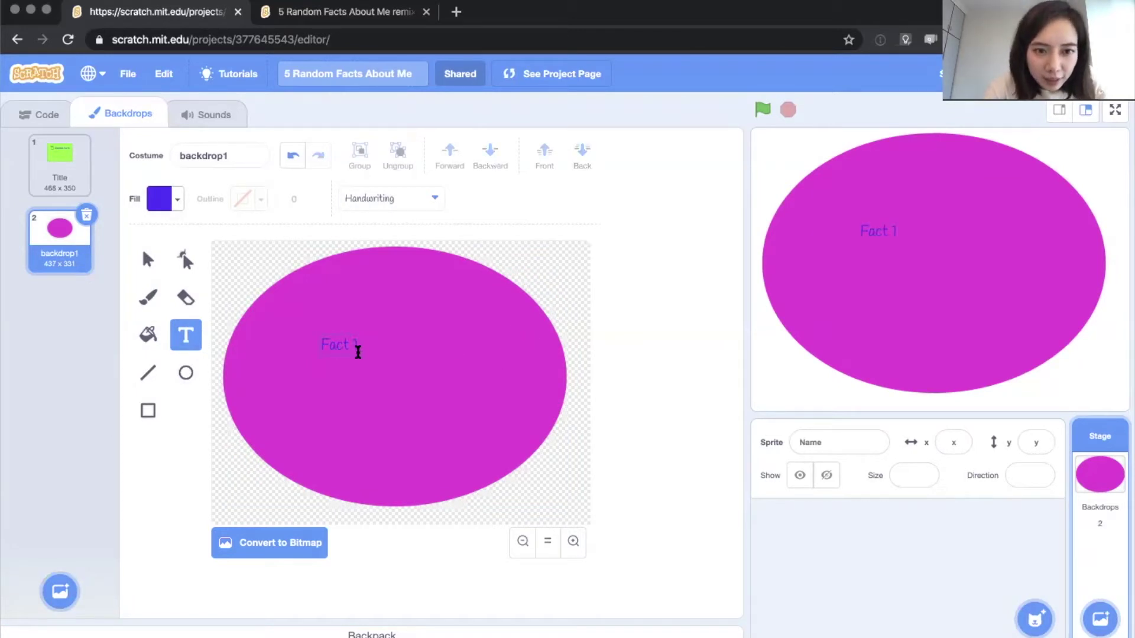
left_click(371, 356)
left_click_drag(353, 355, 414, 384)
left_click(378, 340)
left_click_drag(378, 340, 348, 321)
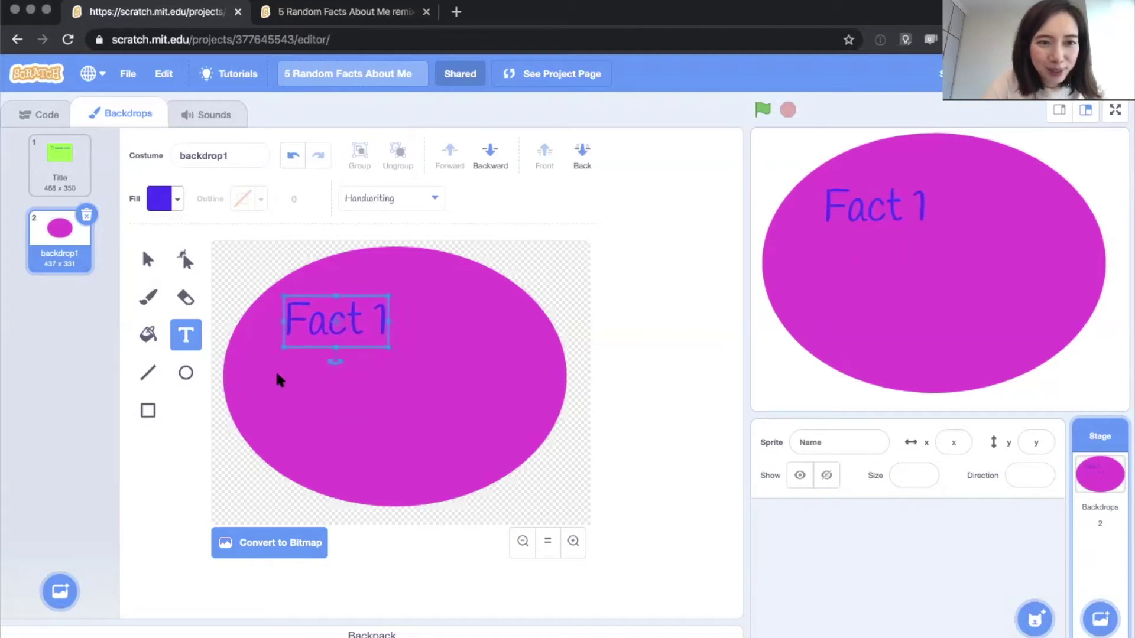
left_click(365, 453)
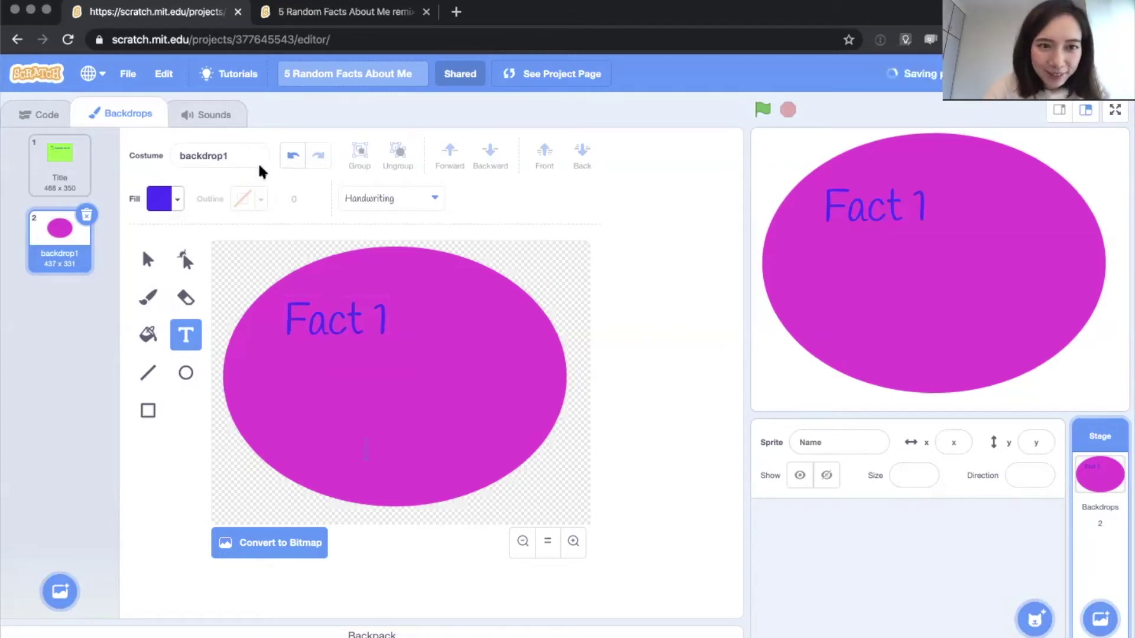
Rename the second backdrop as Fact 1.
left_click(228, 161)
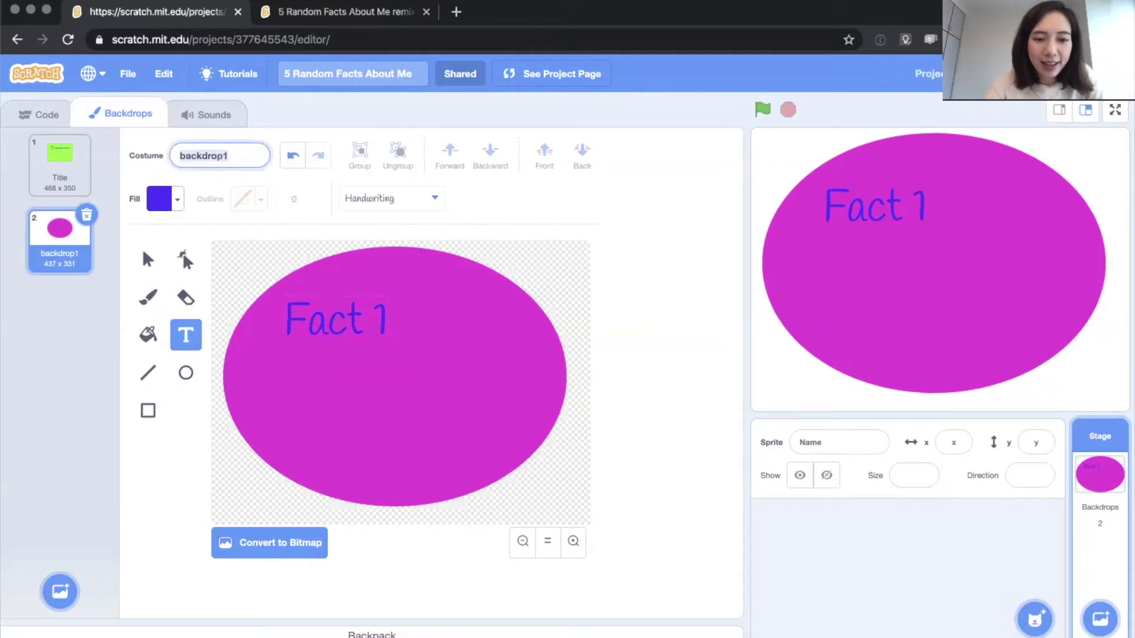
type("Fact 1")
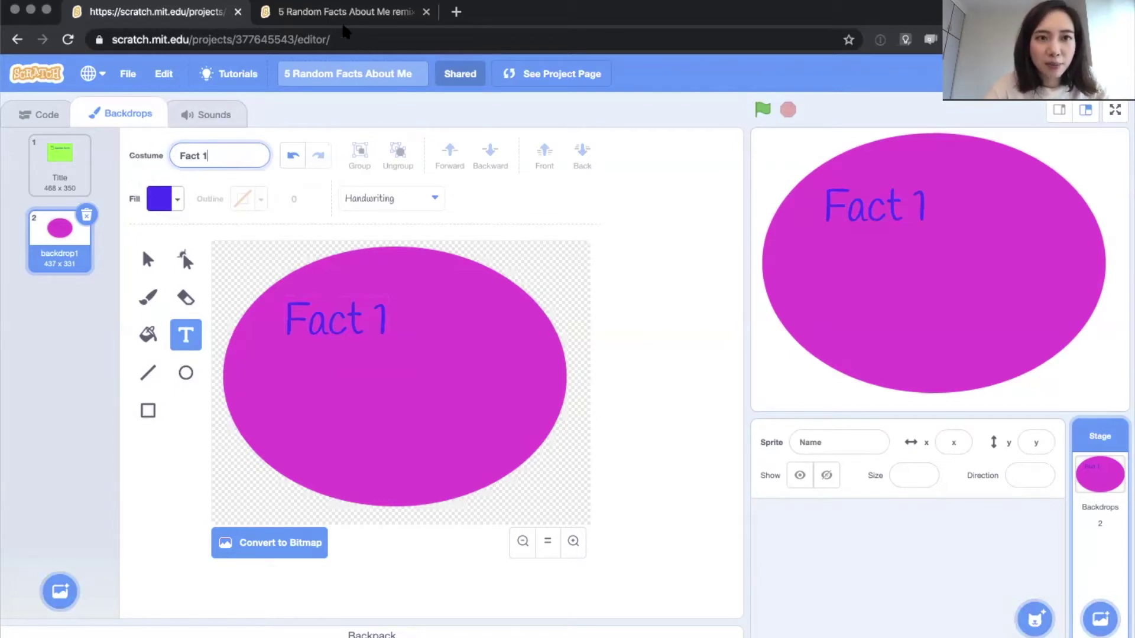
left_click(127, 153)
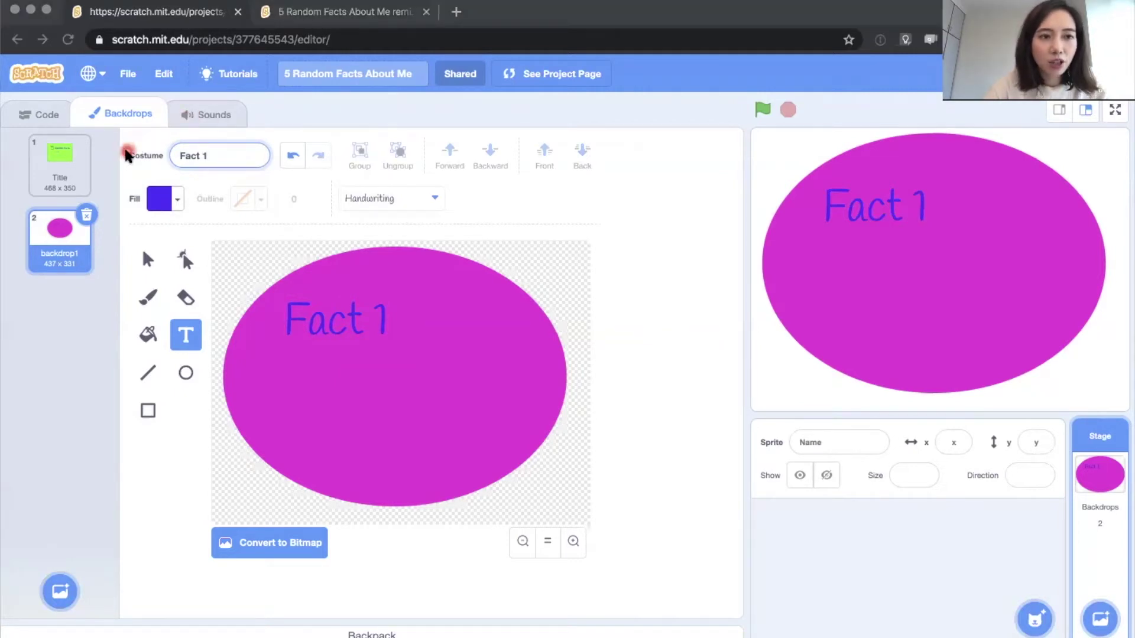
left_click(276, 182)
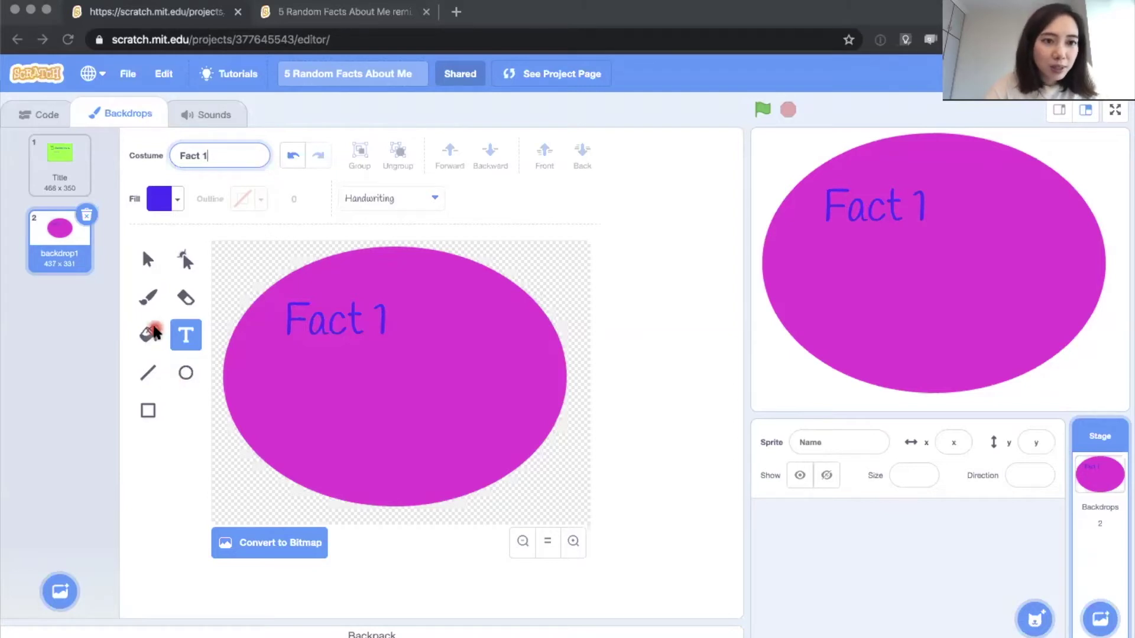
key("Return")
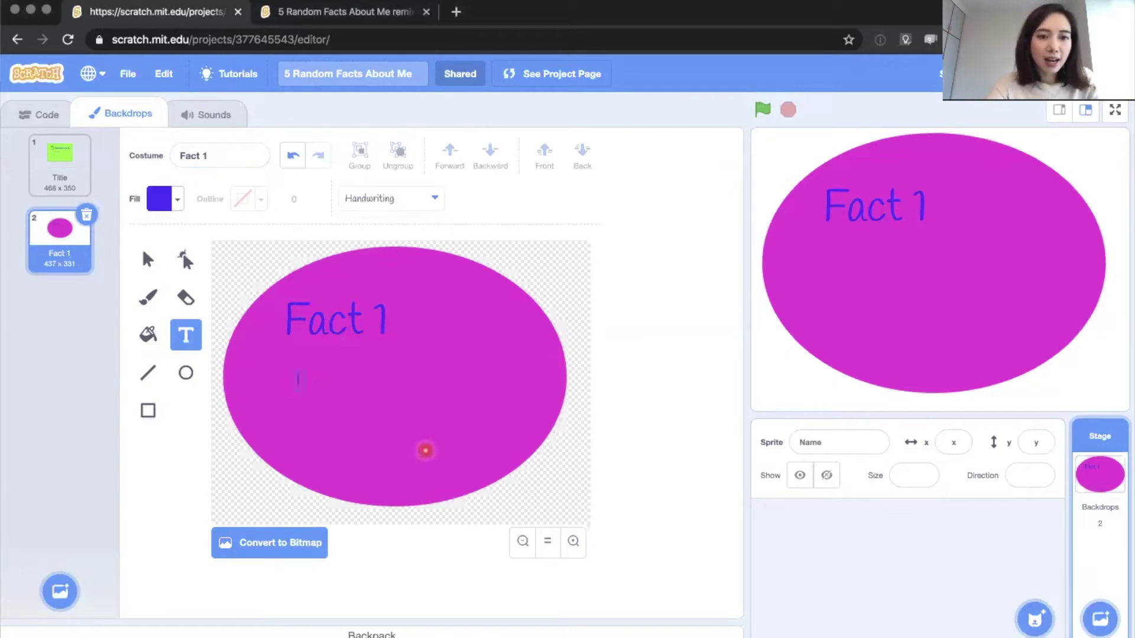
Add the text "I like apples" below "Fact 1" in the Pixel font, enlarged to nearly reach the ellipse's right edge.
type("I like app")
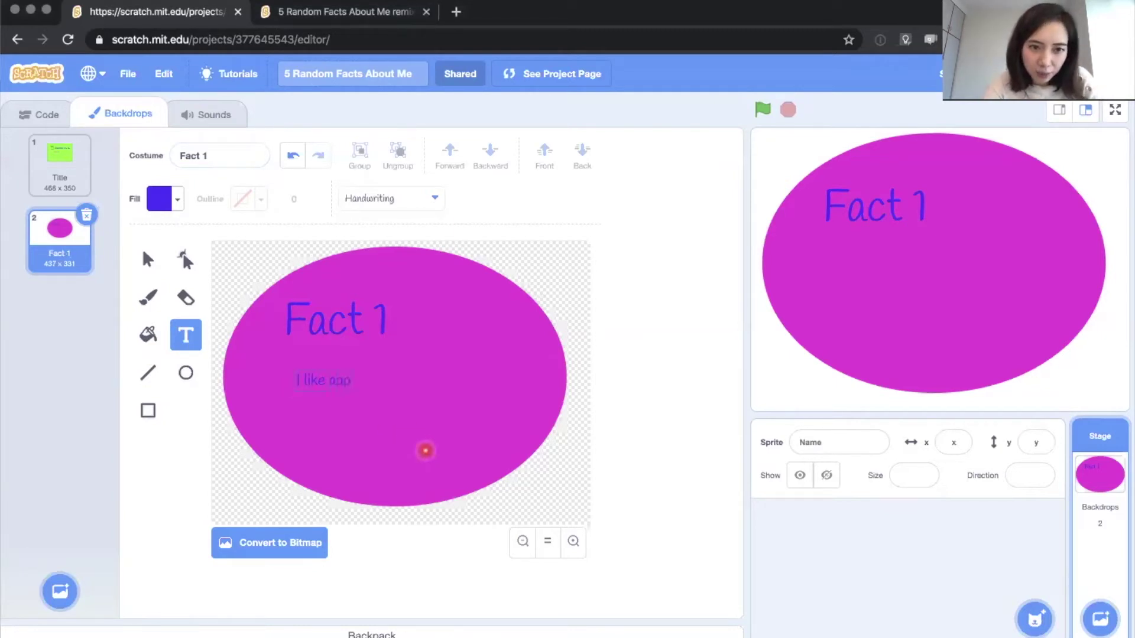
type("les")
left_click(408, 199)
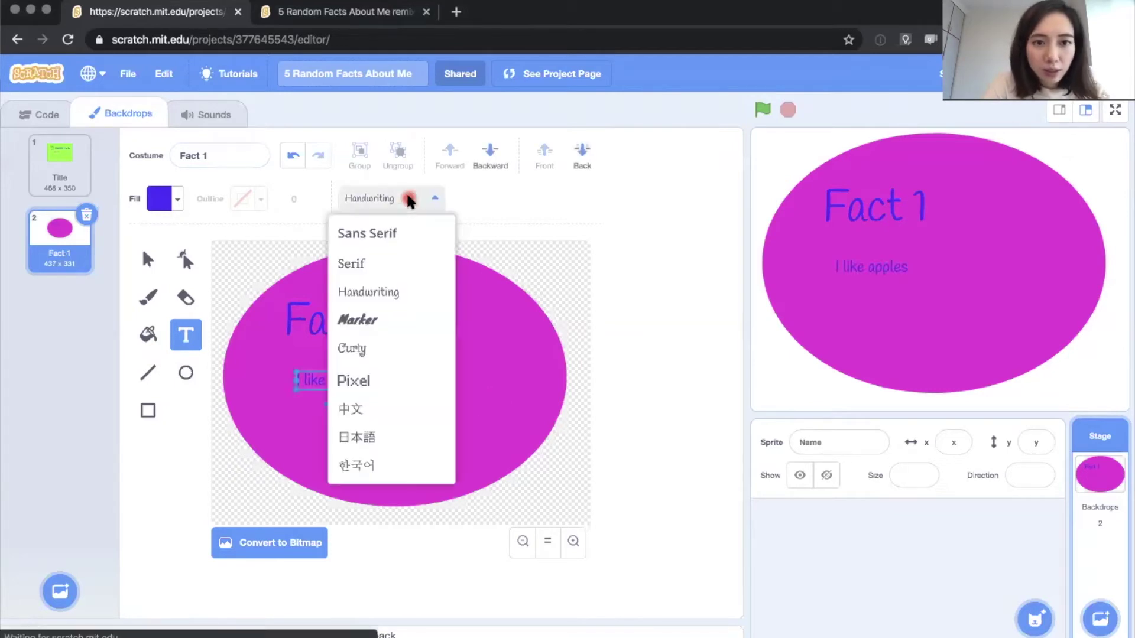
left_click(400, 358)
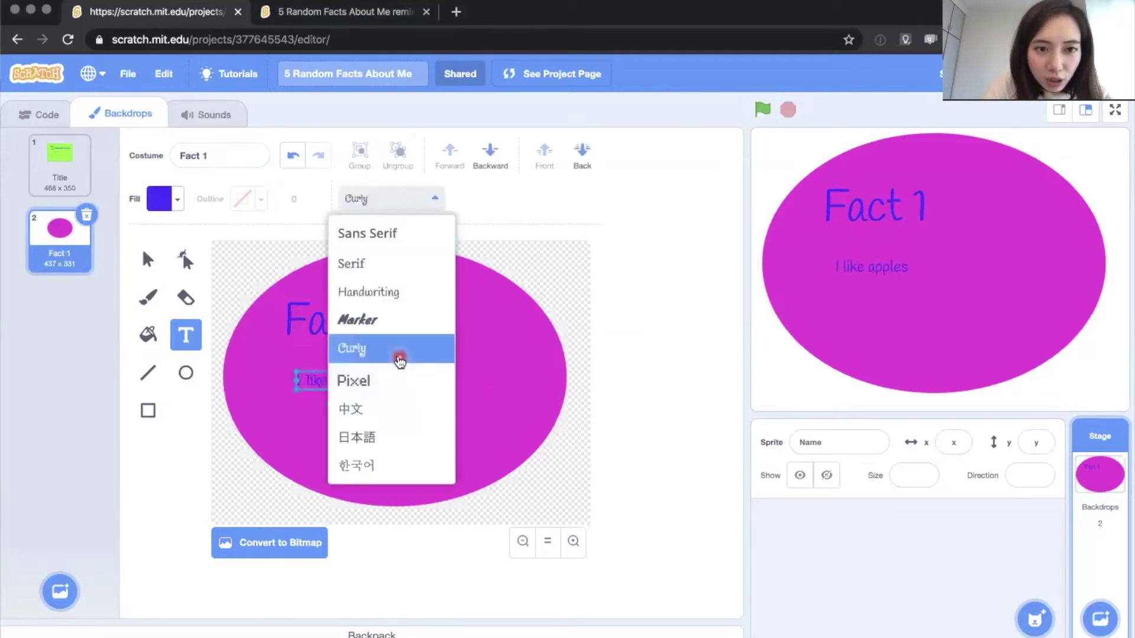
left_click(398, 381)
left_click_drag(406, 397, 445, 421)
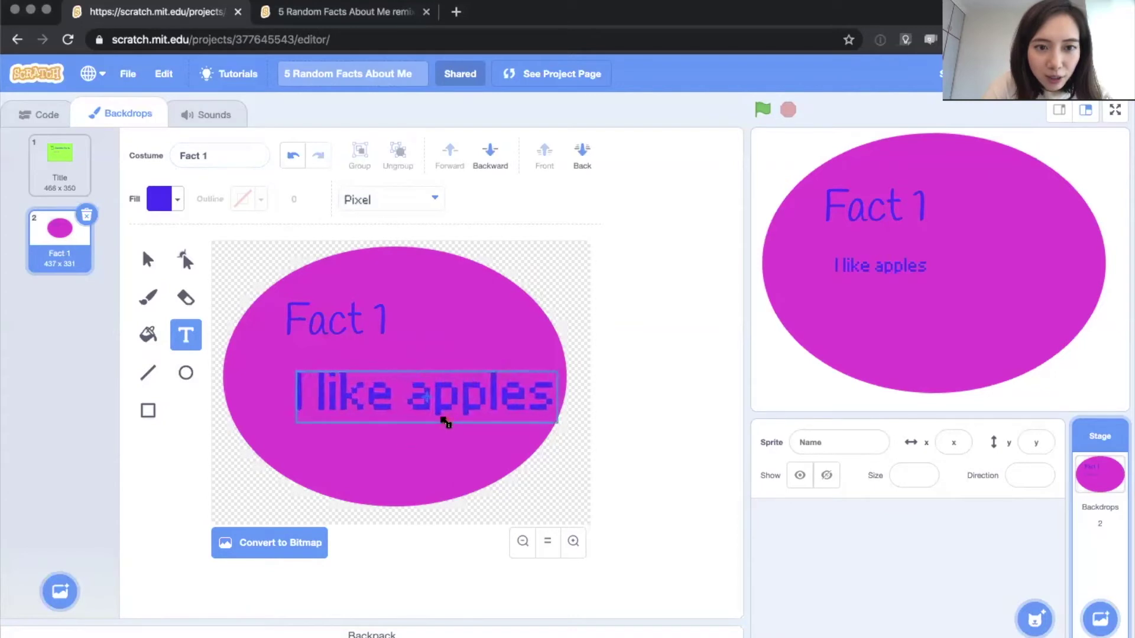
Recolor the "I like apples" text yellow, with fill color 15.
left_click(167, 199)
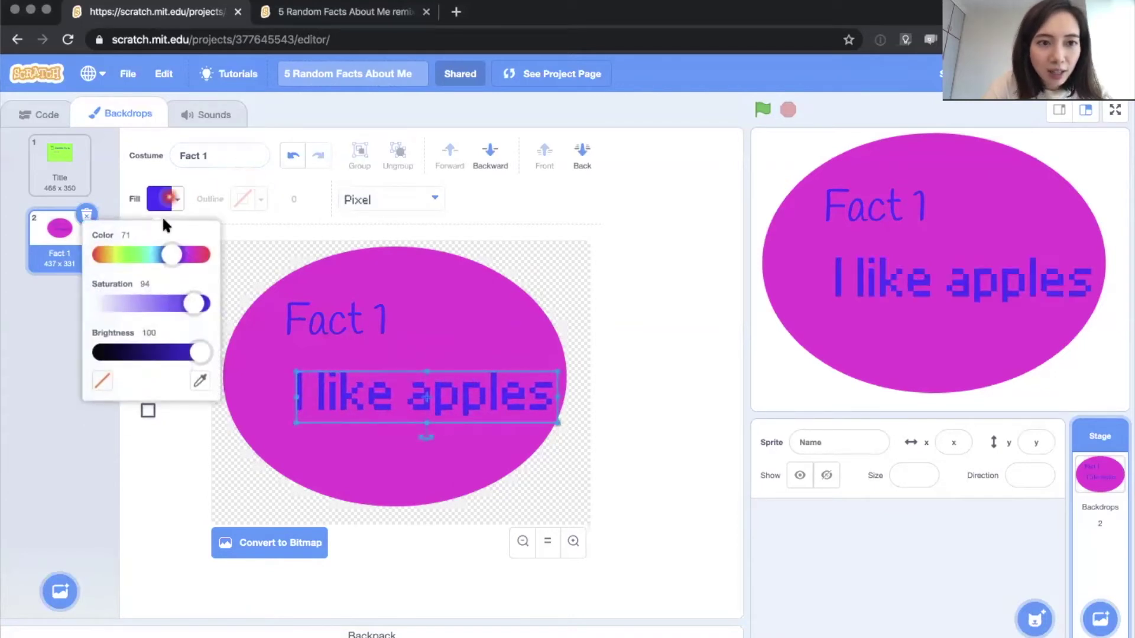
left_click_drag(171, 255, 110, 263)
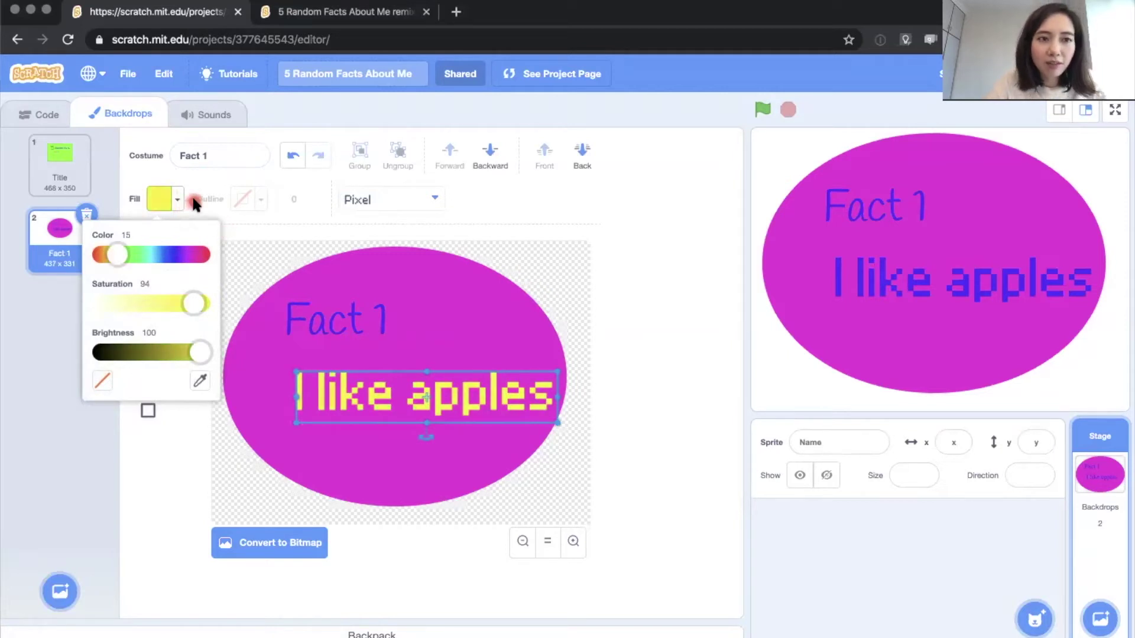
left_click(213, 191)
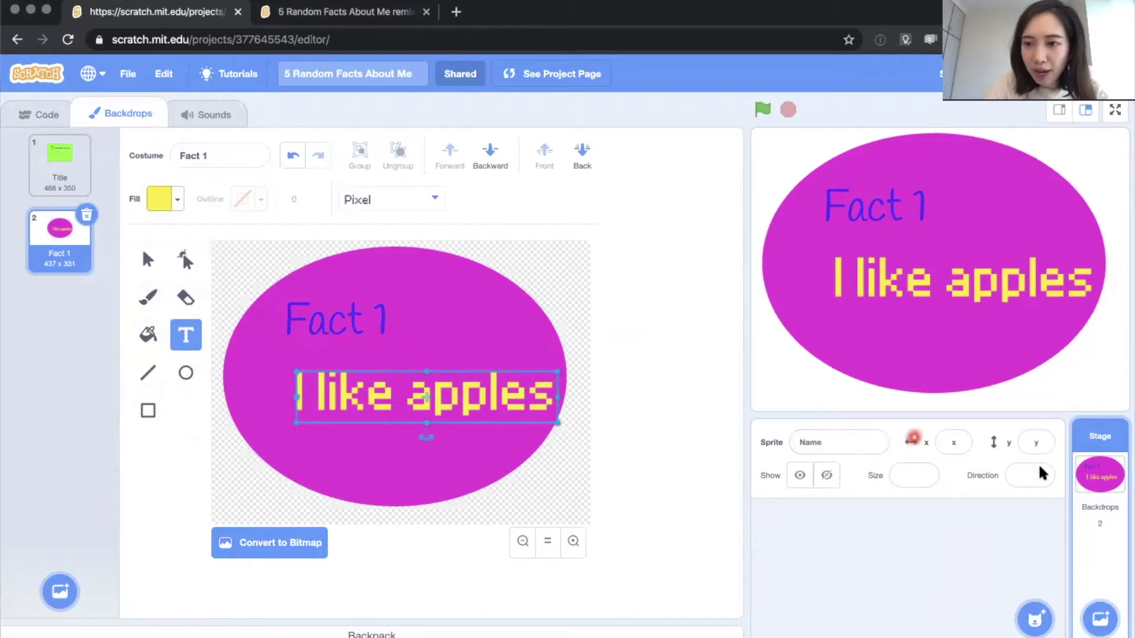
left_click(1091, 528)
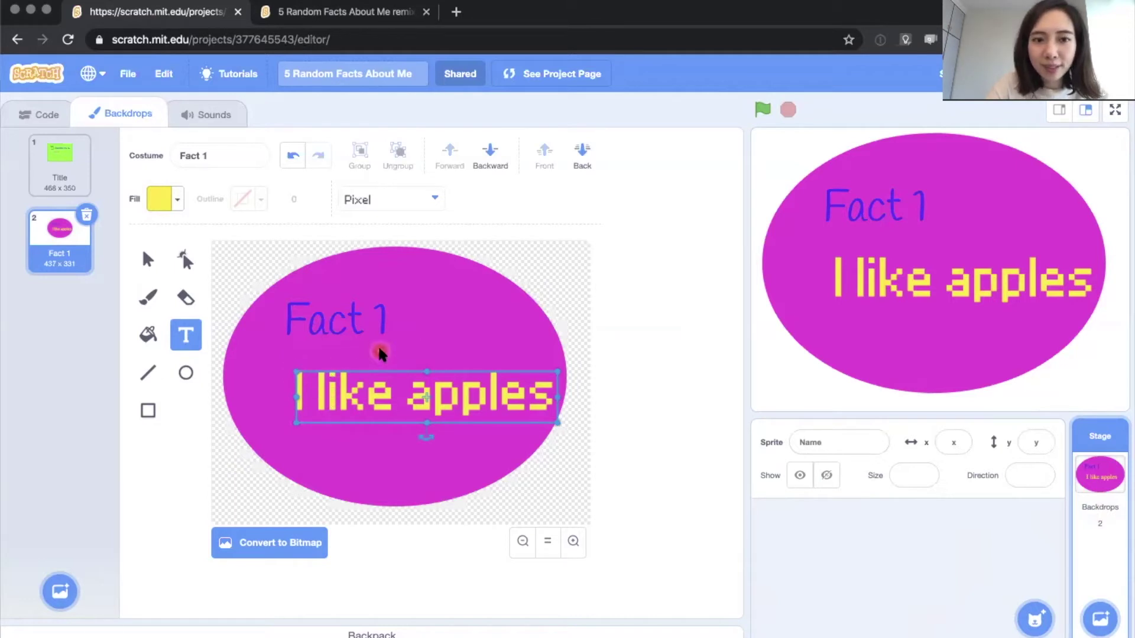
Add a blank third backdrop and set the rectangle's fill to orange, with saturation 100 and brightness 98.
mouse_move(57, 588)
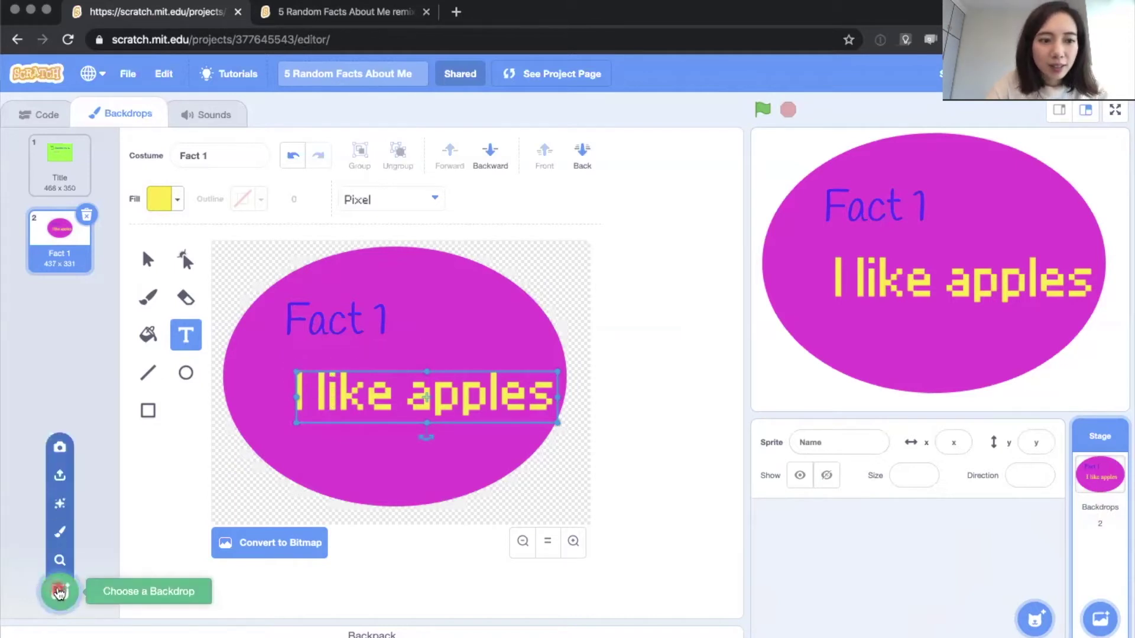
left_click(63, 530)
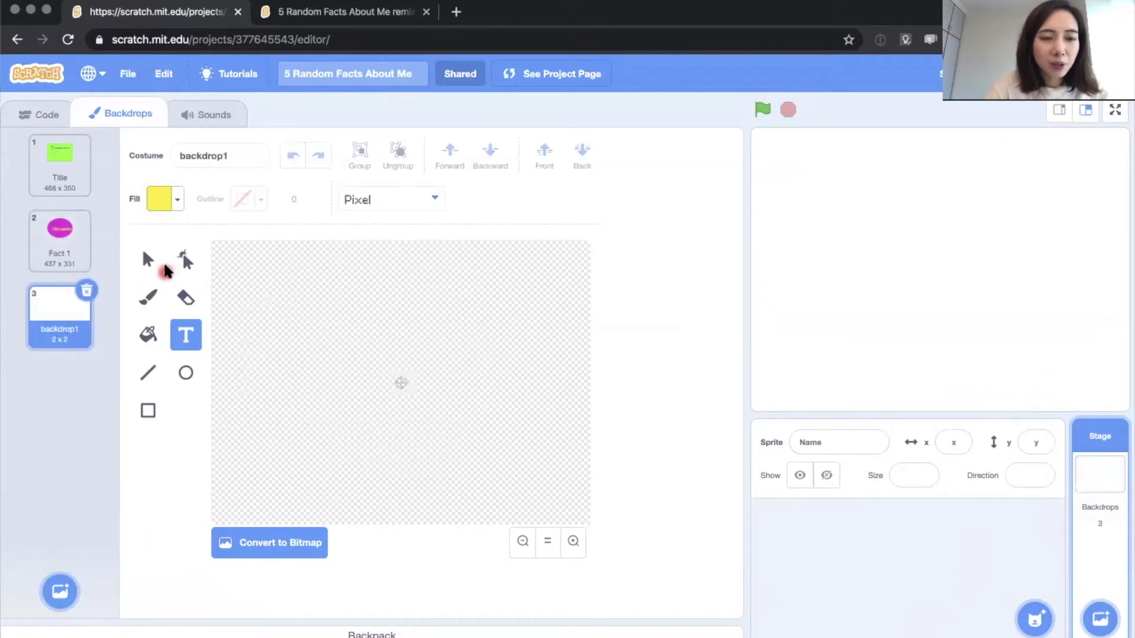
left_click(177, 371)
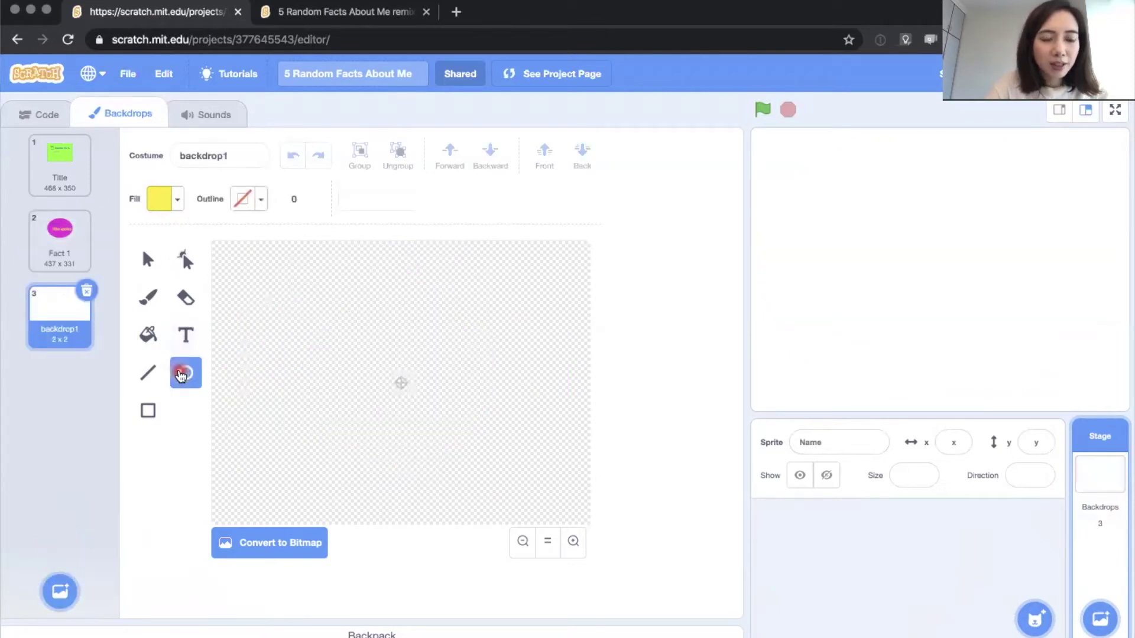
left_click(152, 401)
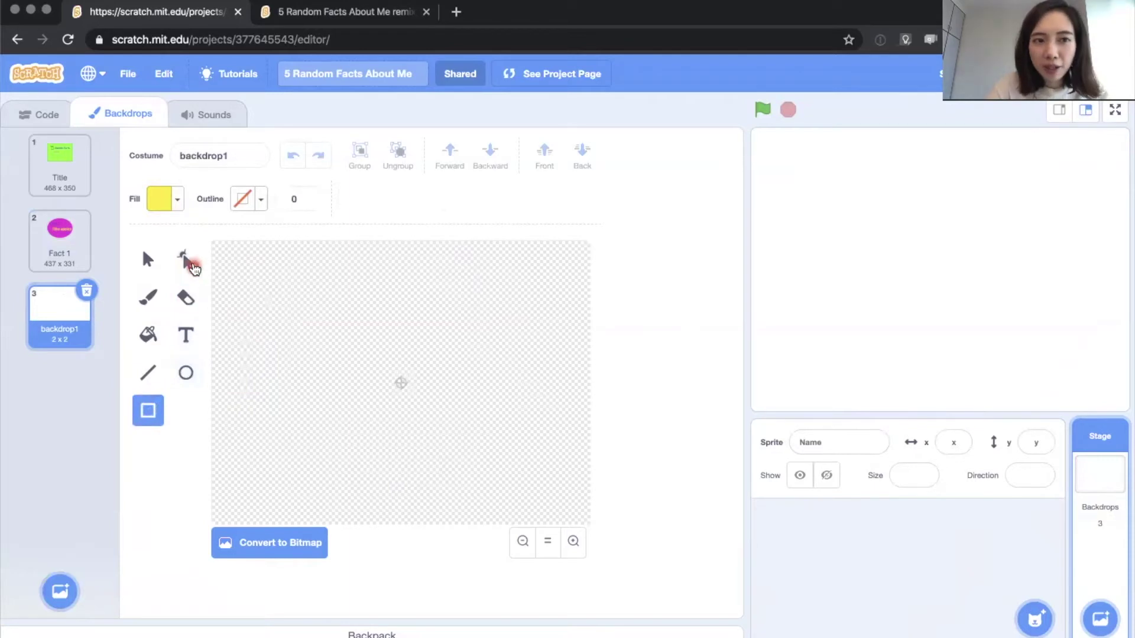
left_click(186, 299)
left_click(146, 411)
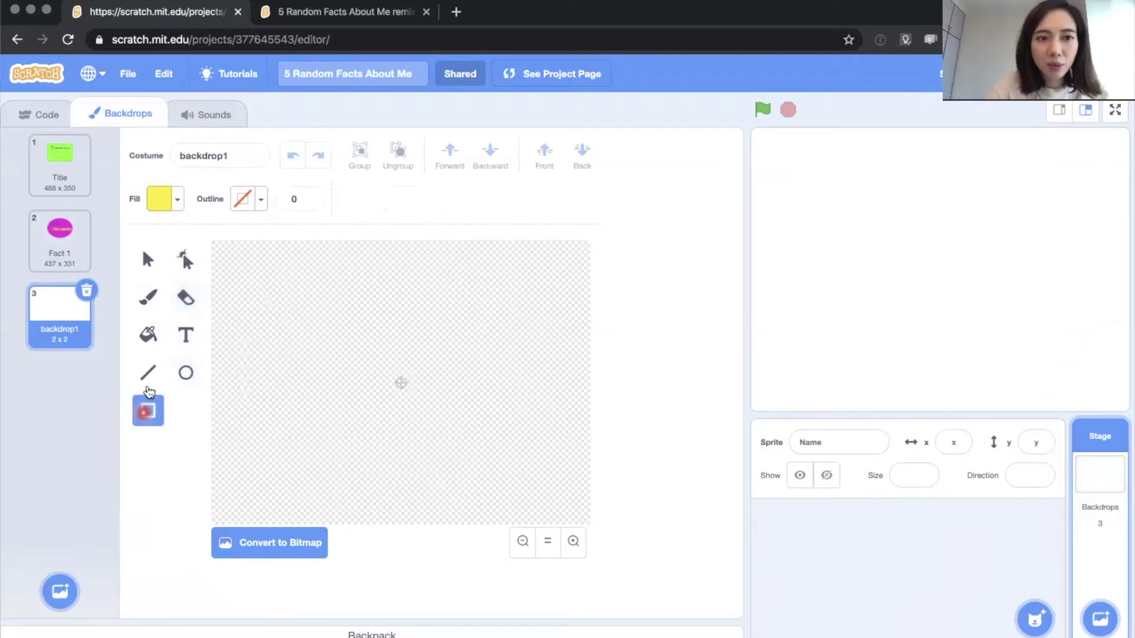
left_click(158, 200)
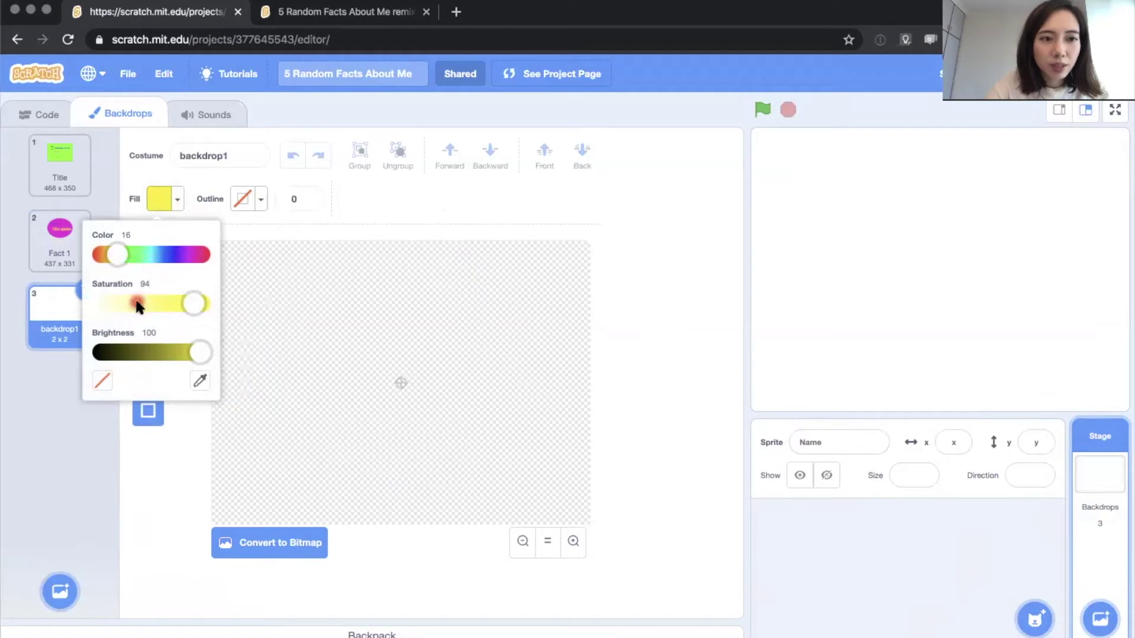
left_click(199, 353)
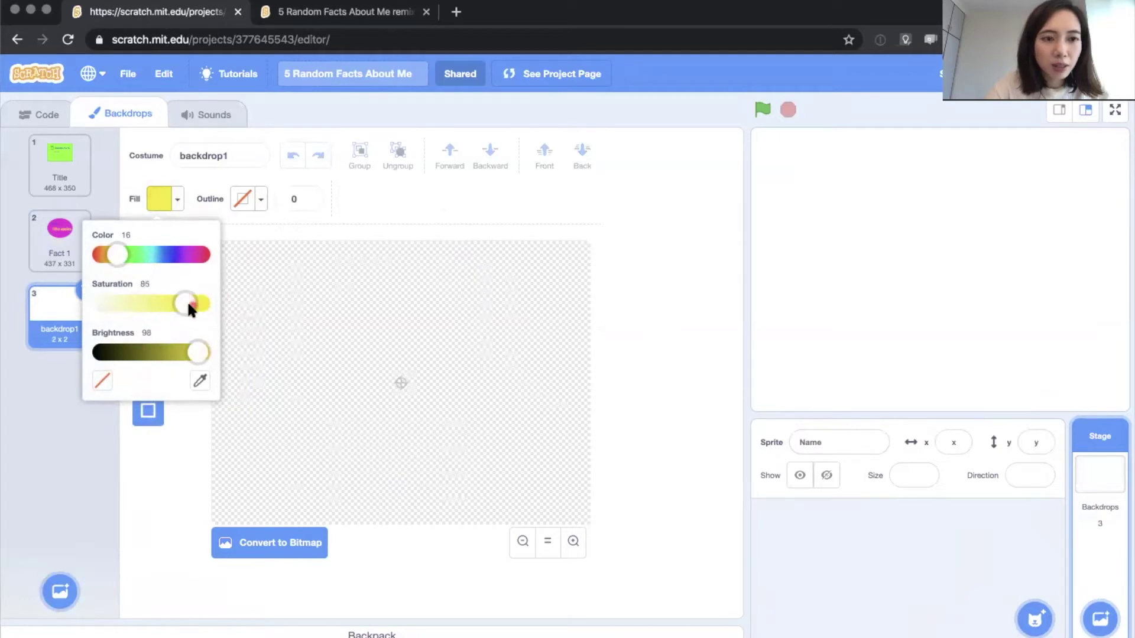
left_click_drag(188, 301, 224, 318)
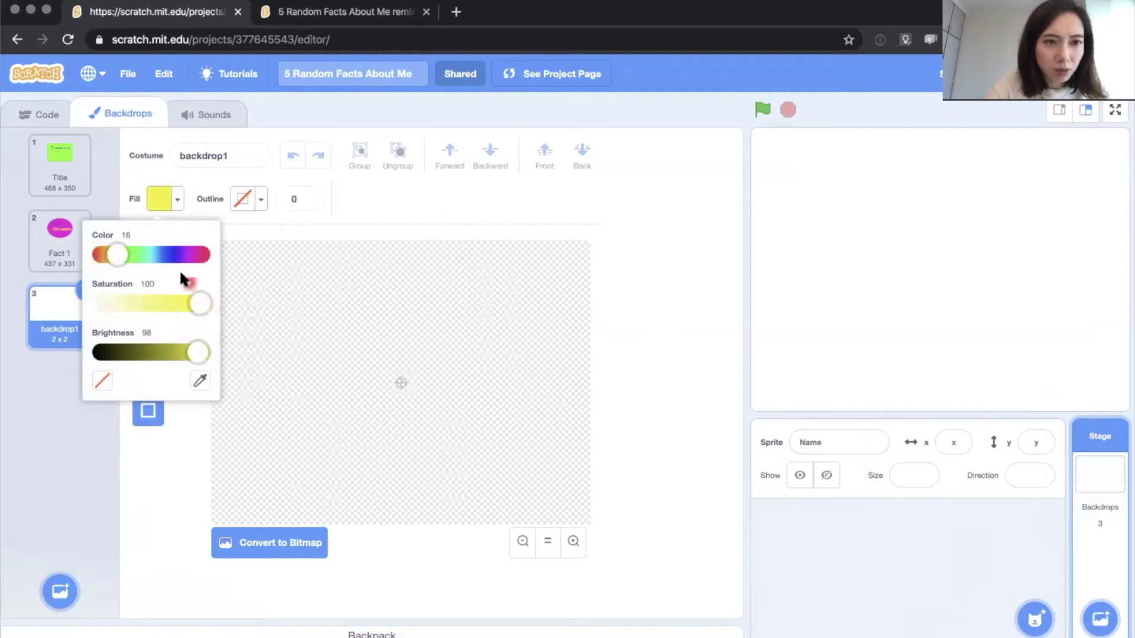
left_click_drag(110, 260, 104, 260)
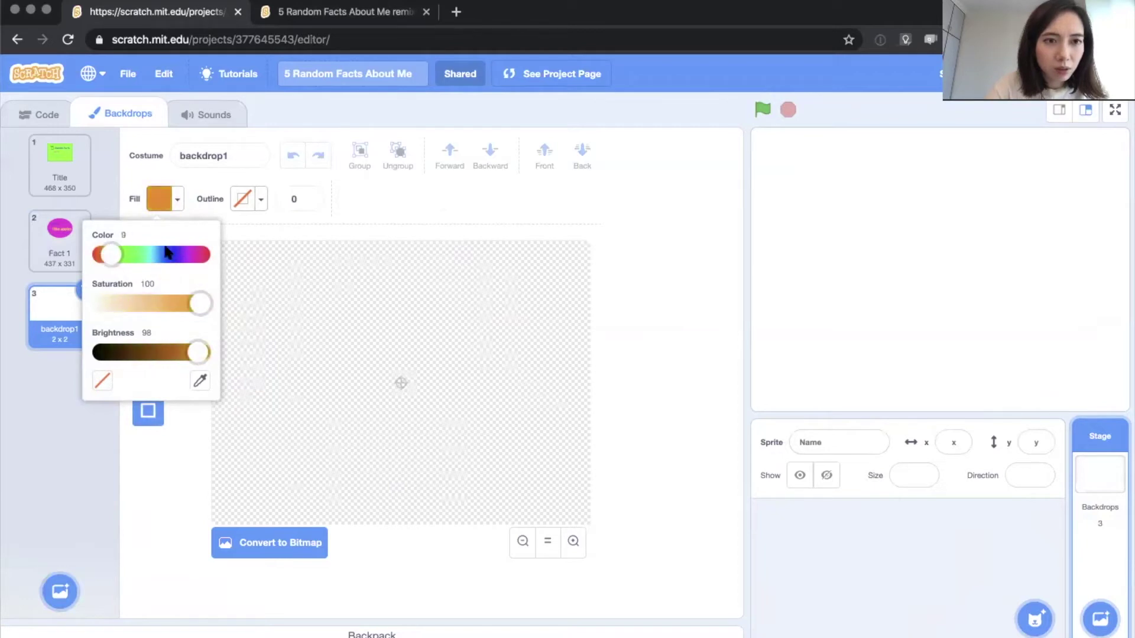
left_click(266, 182)
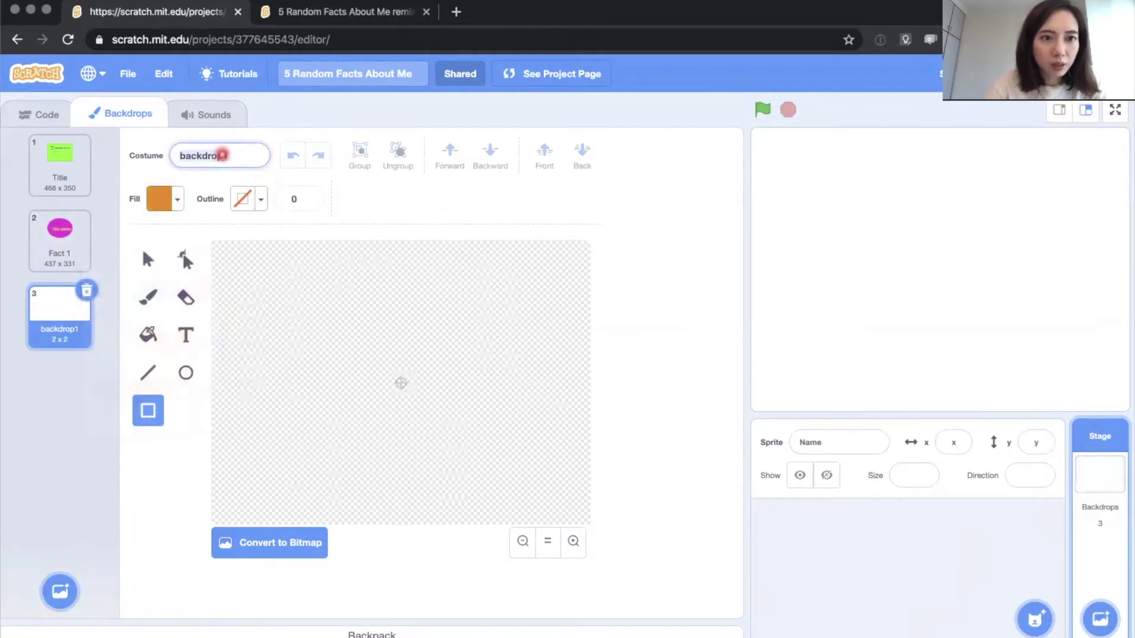
Rename the third backdrop as Fact 2 and draw an orange rectangle of about 312 x 342 over the canvas's left part.
left_click(221, 155)
type("Fat")
key("Return")
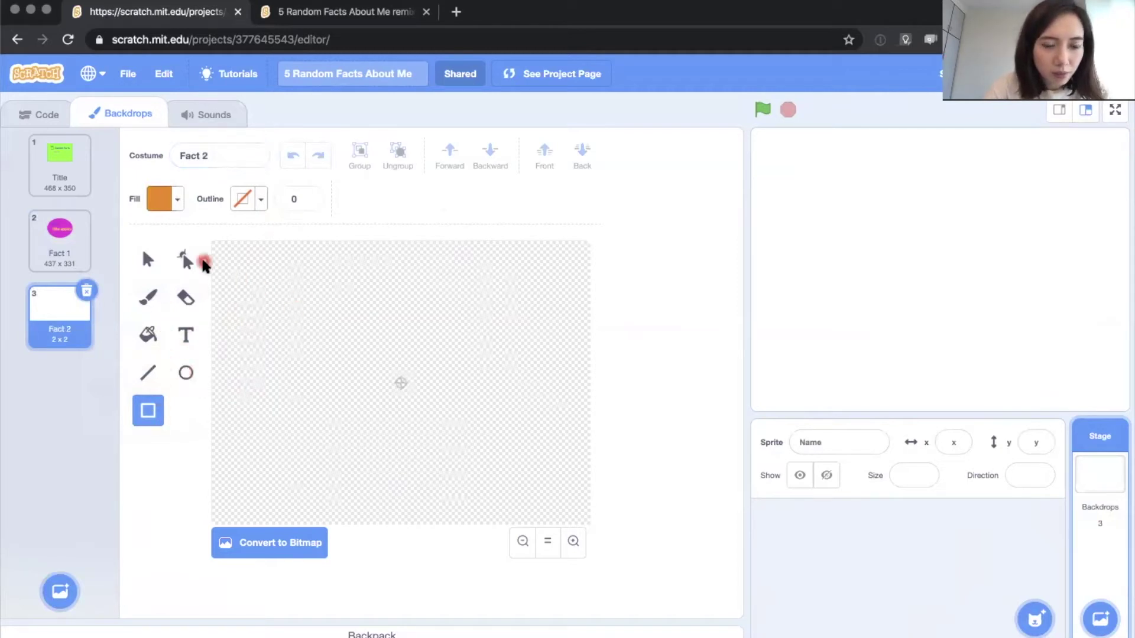
mouse_move(223, 260)
left_mouse_down()
mouse_move(295, 335)
mouse_move(516, 493)
mouse_move(455, 520)
mouse_move(464, 518)
left_mouse_up()
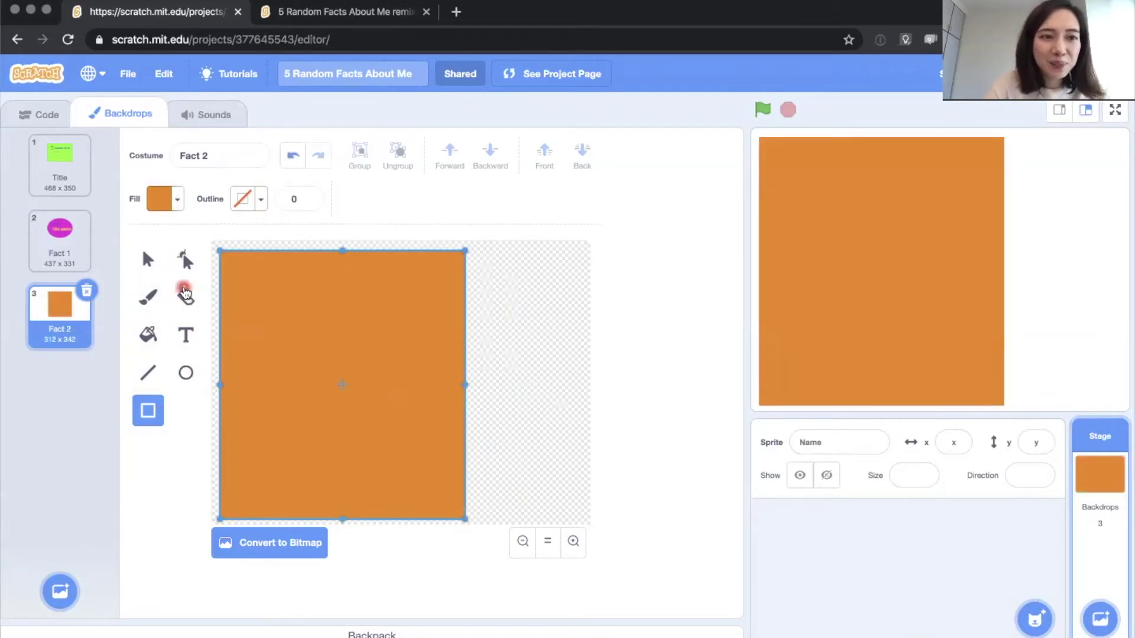
Add the text "Fact 2" near the orange rectangle's upper-left corner in red Handwriting font, enlarged to about a third of the rectangle's width.
left_click(185, 337)
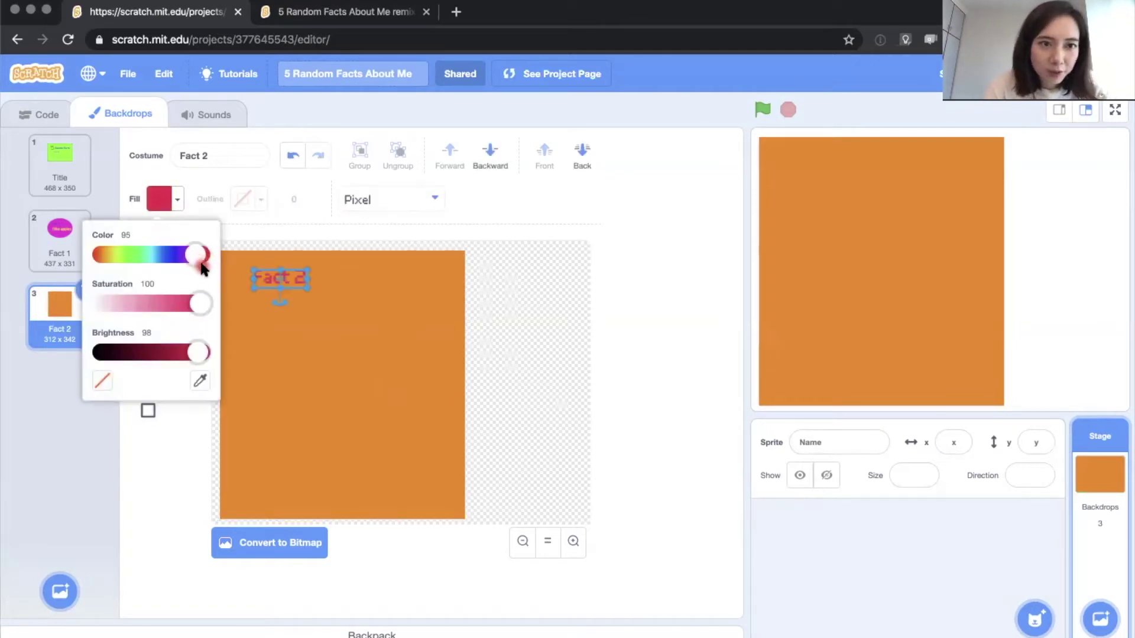
left_click(362, 201)
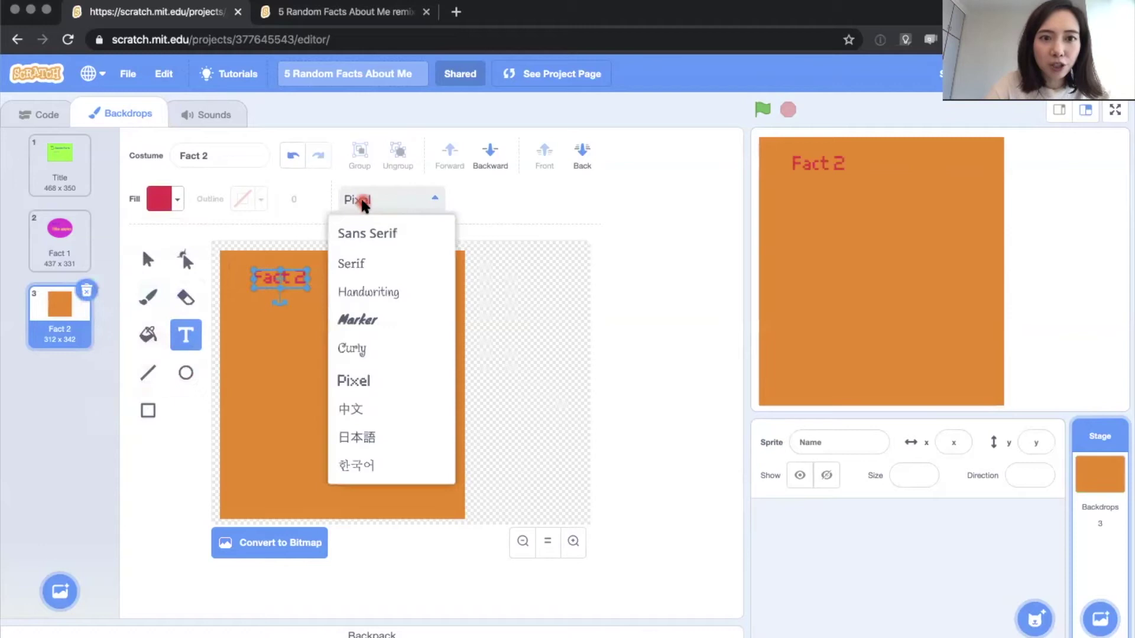
left_click(365, 295)
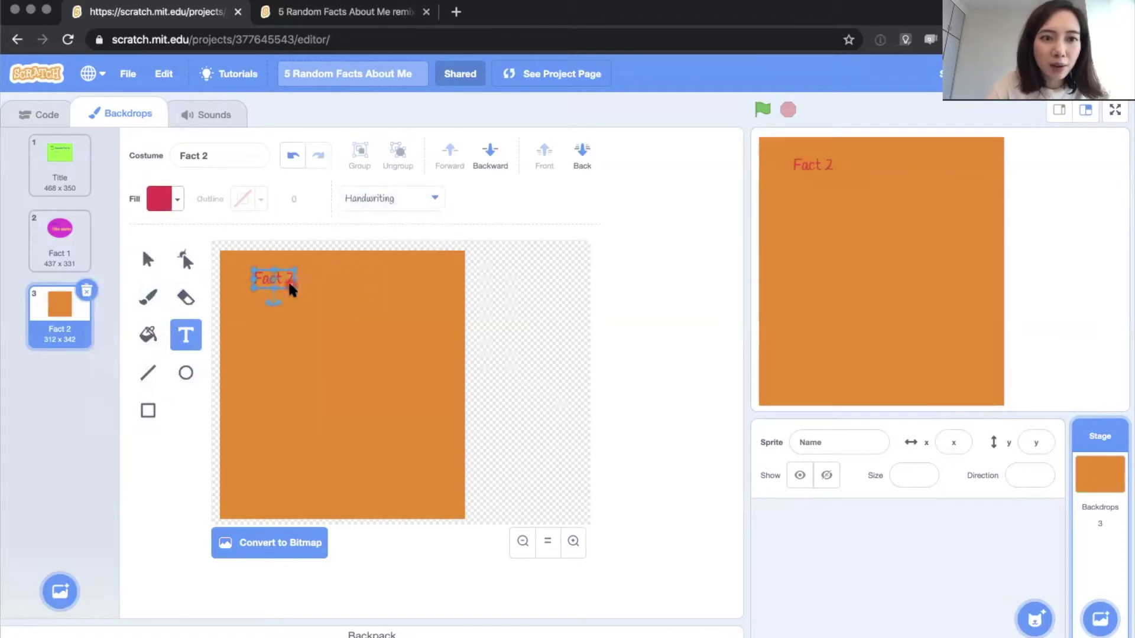
left_click_drag(289, 284, 330, 305)
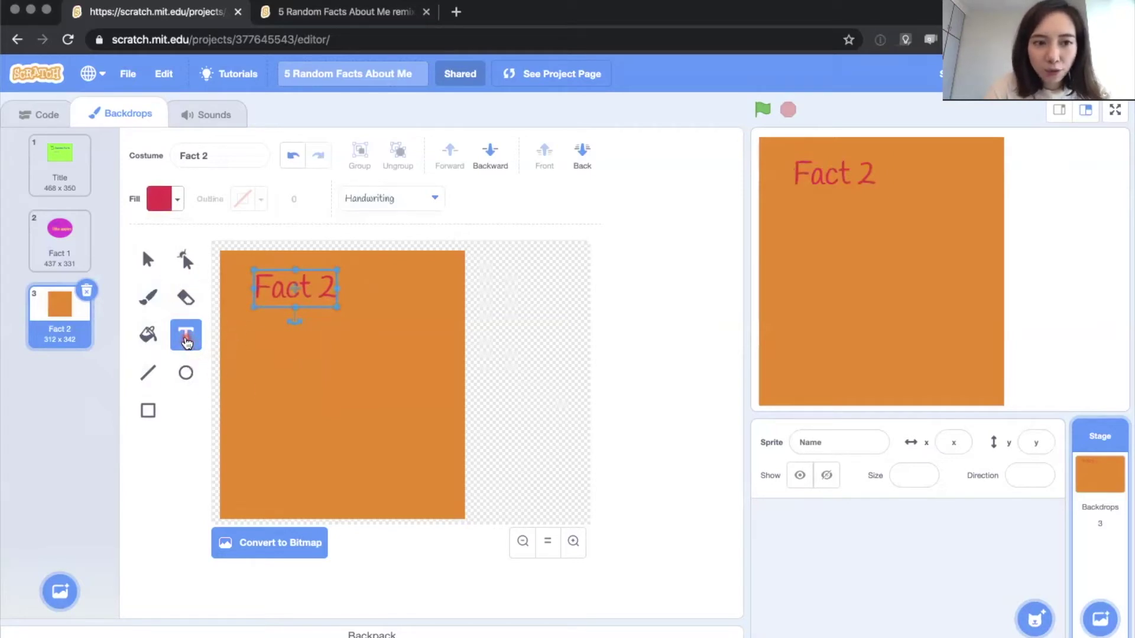
Add the text "I don't like orange" in the orange rectangle's lower part, using the Pixel font.
left_click(307, 418)
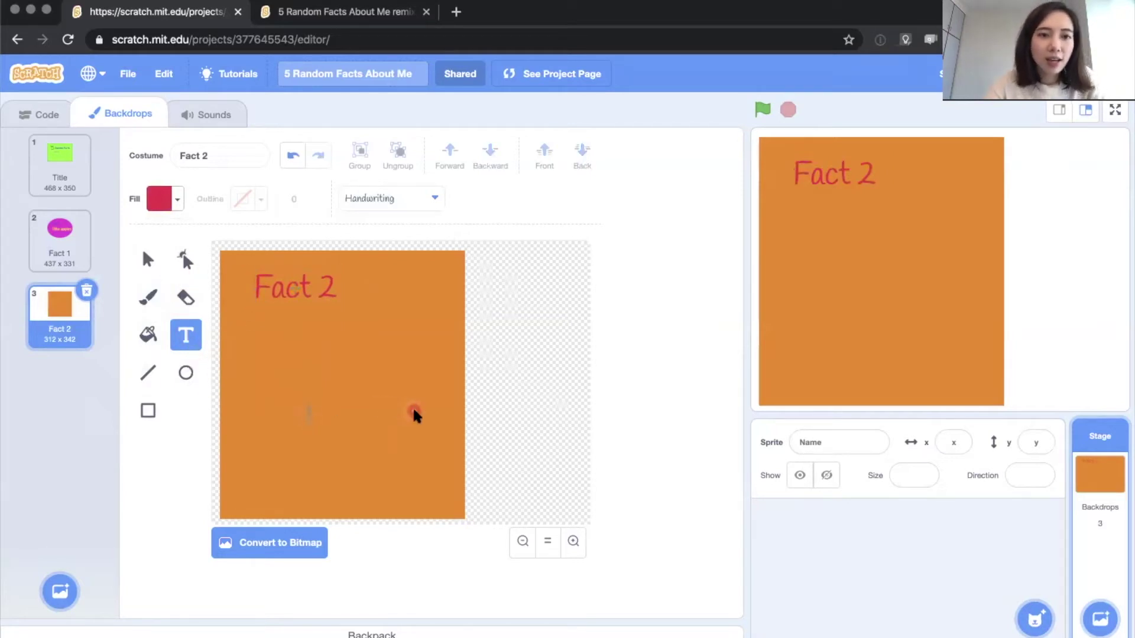
type("I dont")
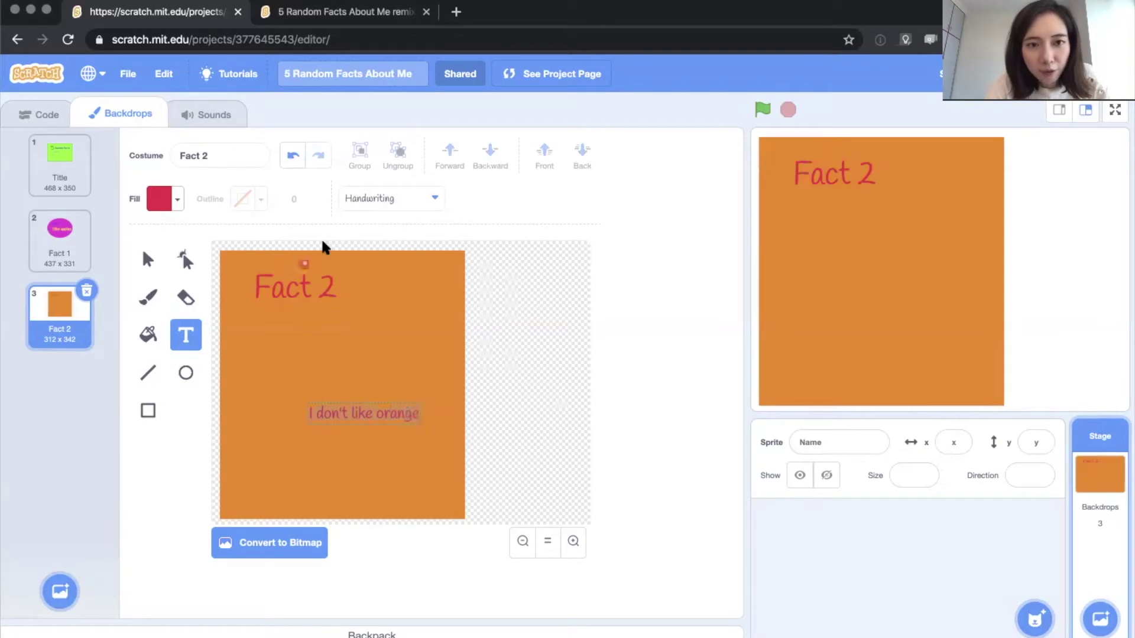
left_click(369, 201)
left_click(391, 352)
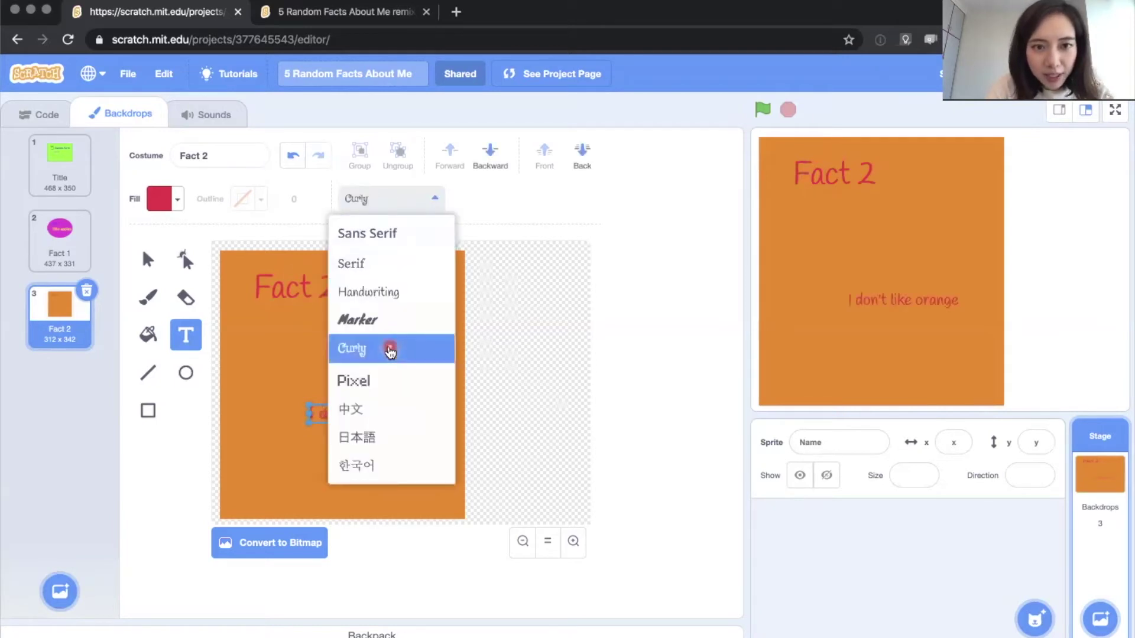
left_click(396, 380)
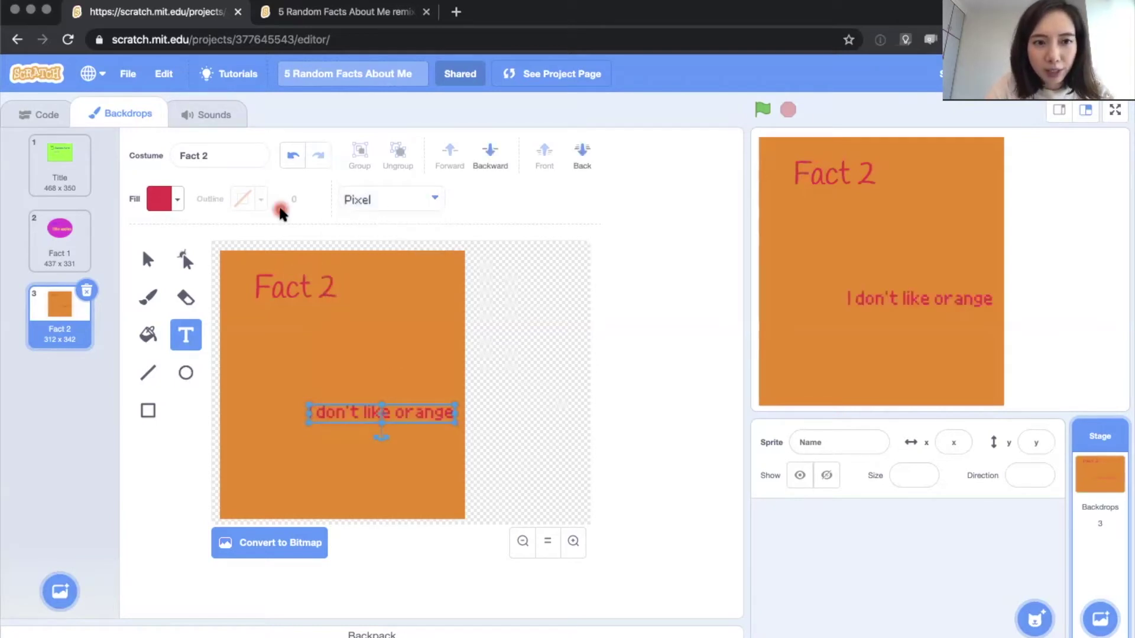
Recolor the "I don't like orange" text dark brown, with fill color 8, saturation 100 and brightness 19.
left_click(159, 202)
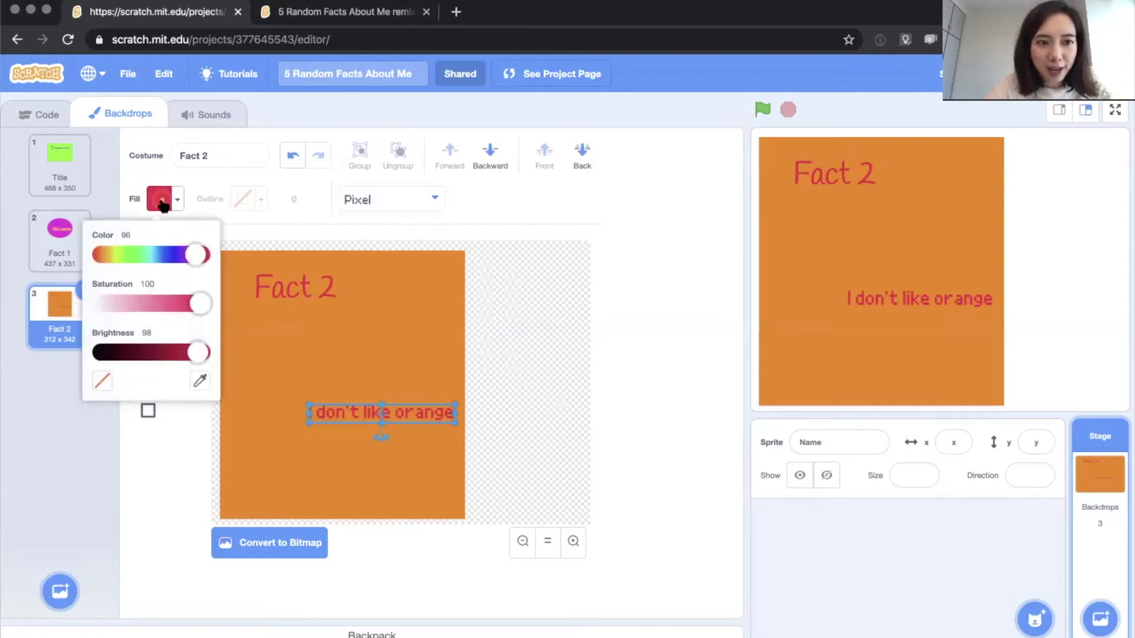
left_click_drag(131, 255, 109, 254)
left_click_drag(198, 352, 120, 352)
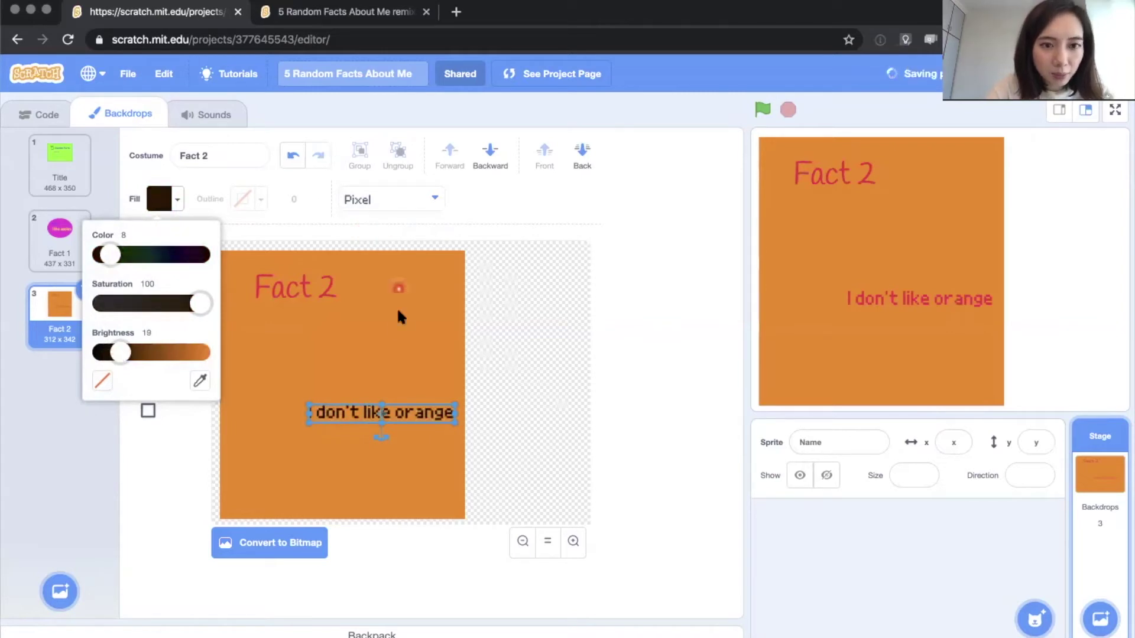
left_click(391, 343)
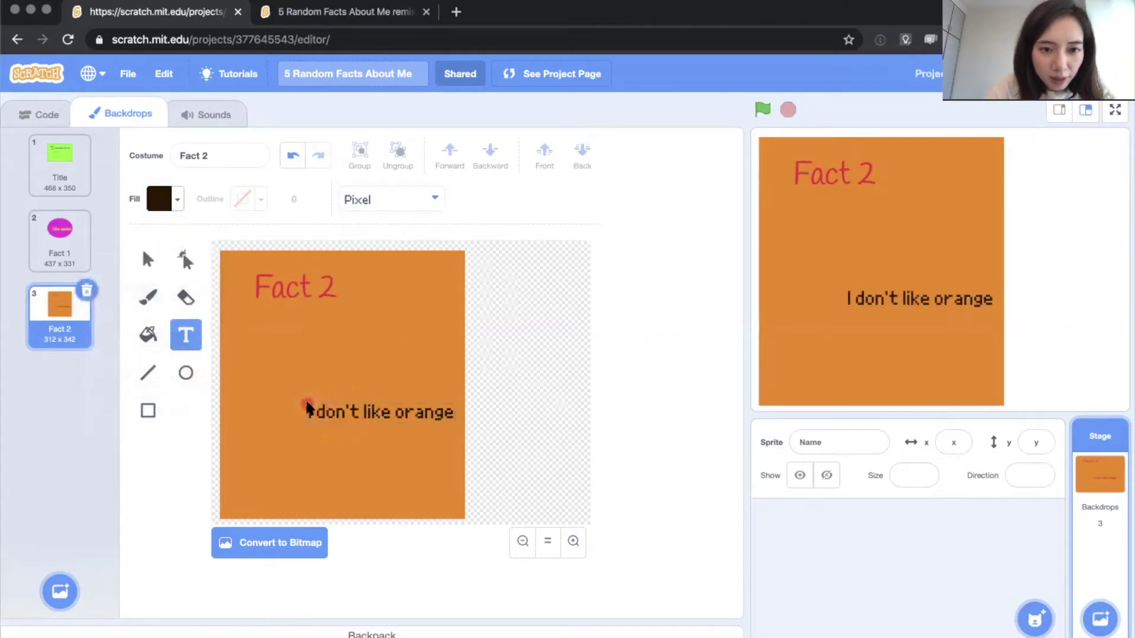
Enlarge the dark brown text to span nearly the rectangle's width below "Fact 2" and change its wording to "I don't like oranges".
left_click(334, 412)
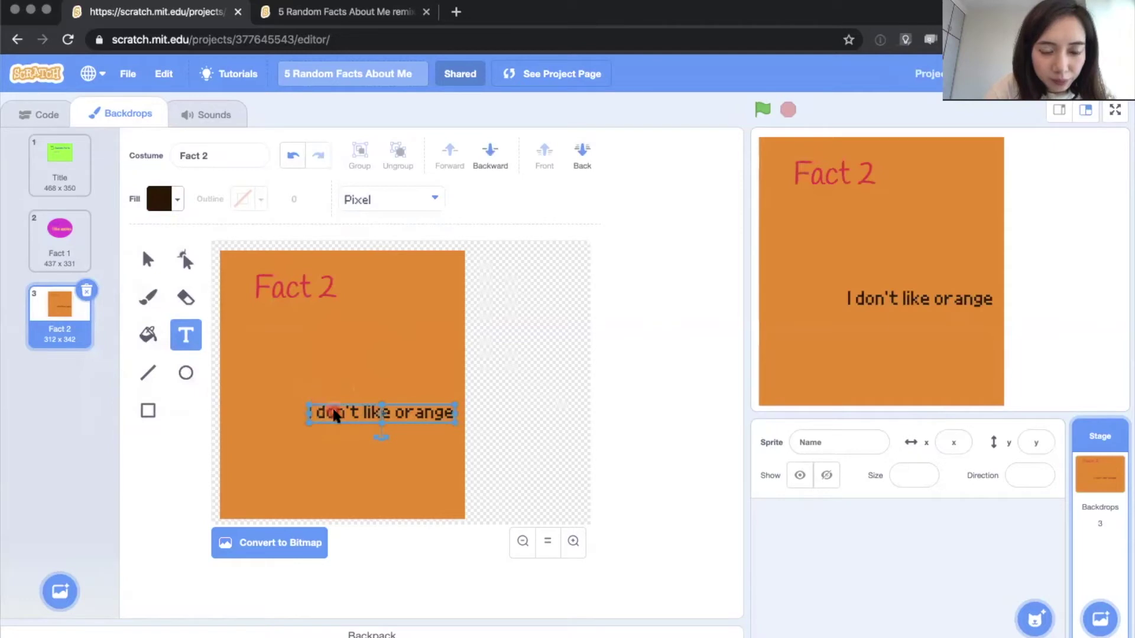
left_click_drag(332, 411, 278, 352)
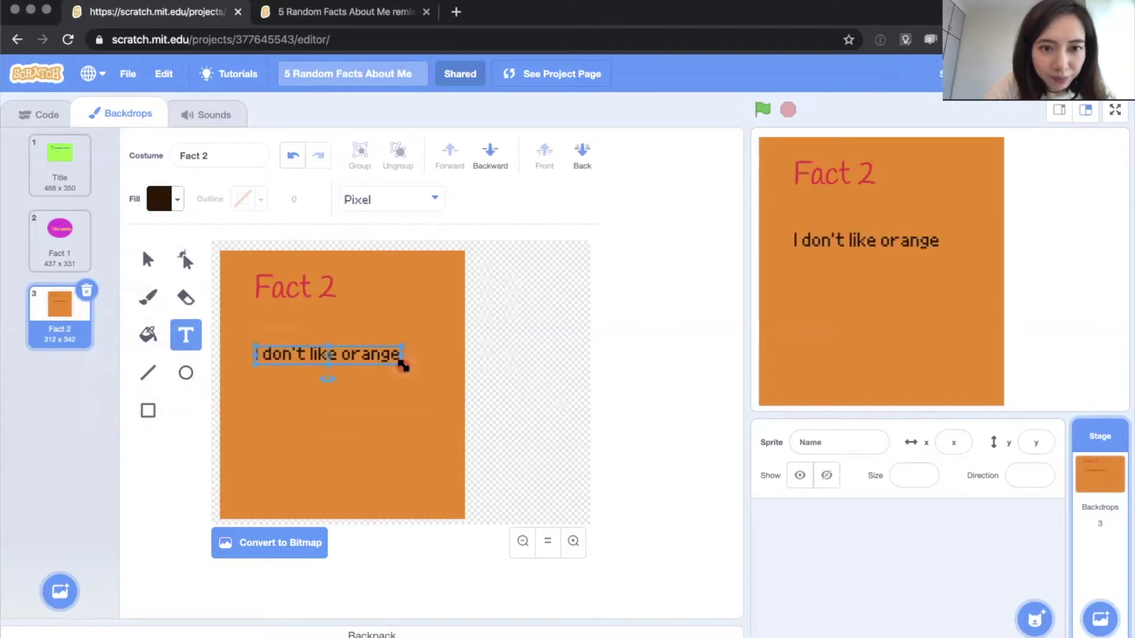
left_click_drag(402, 365, 413, 403)
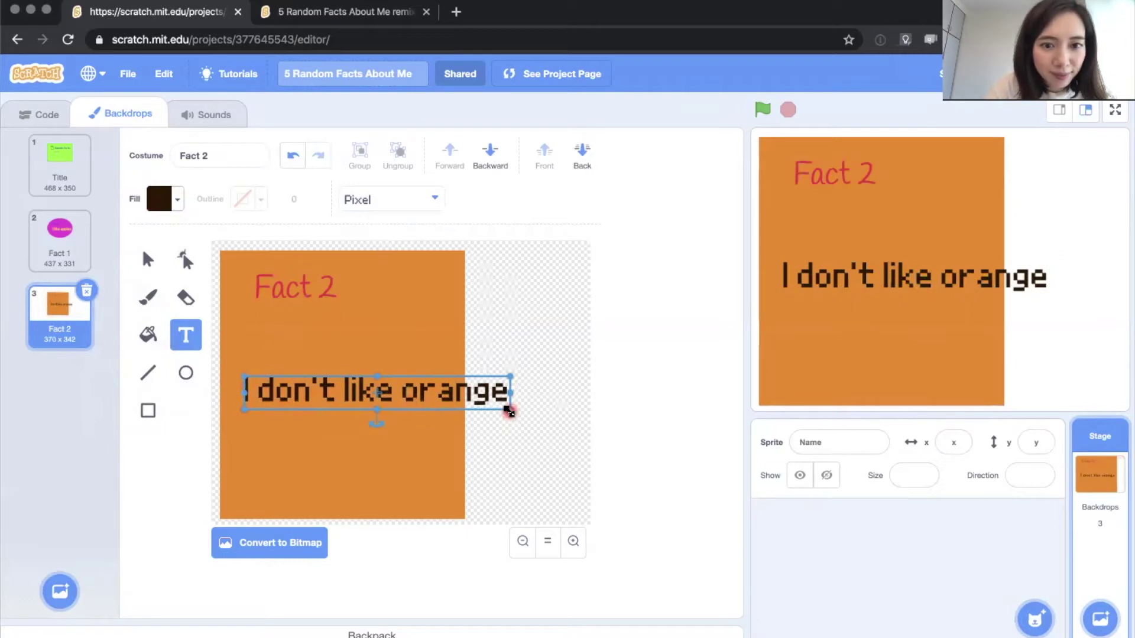
left_click_drag(509, 411, 449, 410)
type("s")
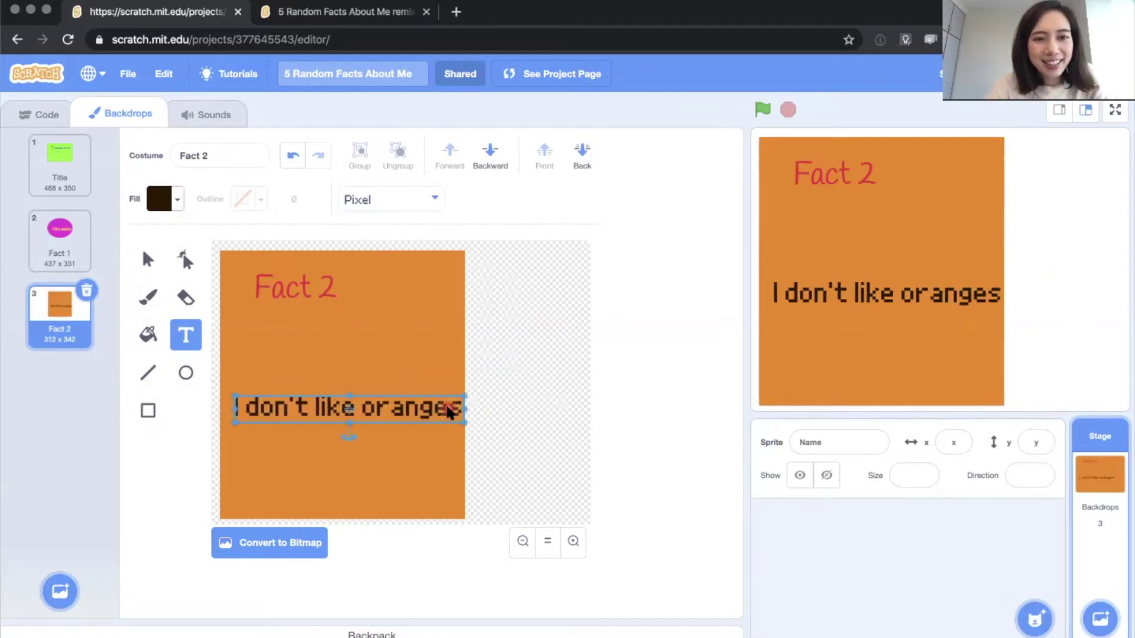
left_click(536, 440)
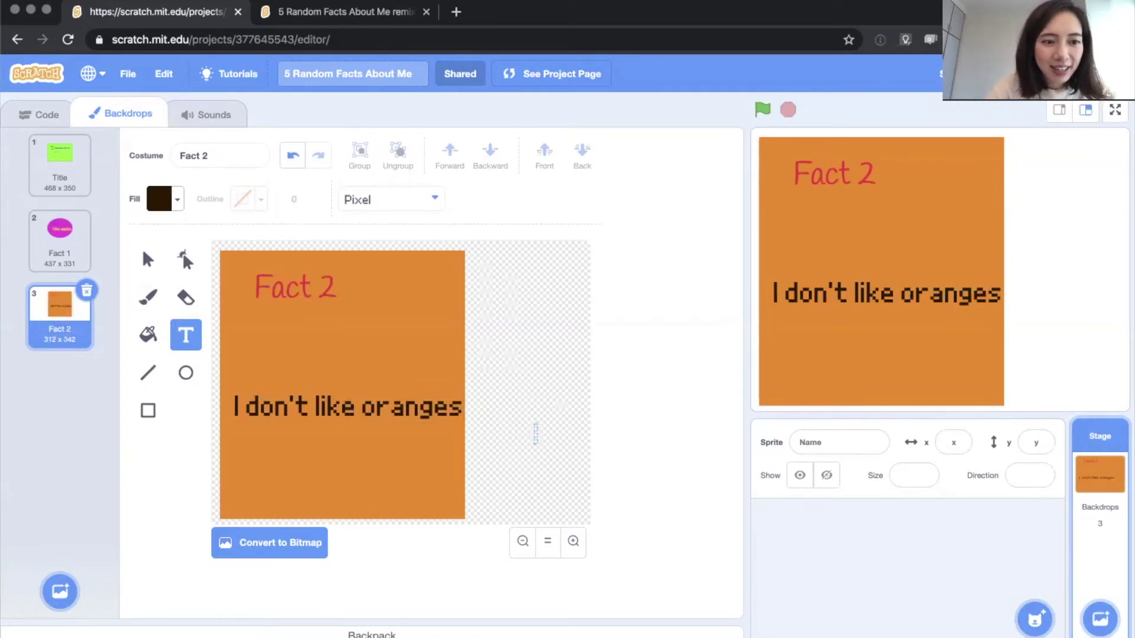
Add a blank fourth backdrop and write the text "Fact 3" near the canvas's upper-left corner.
left_click(60, 591)
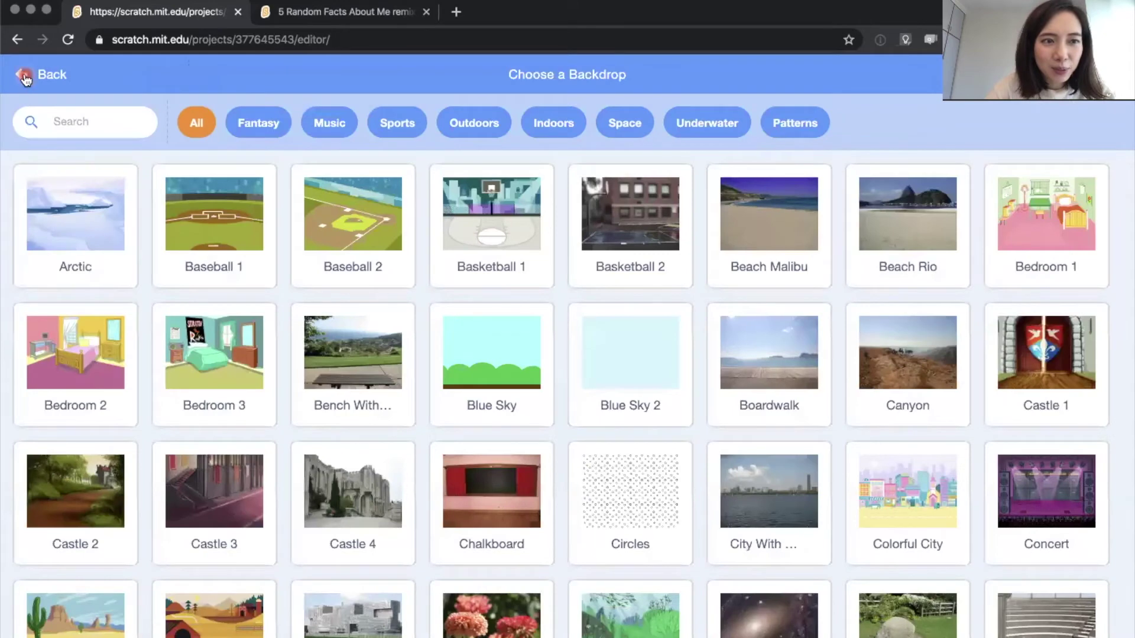
left_click(25, 79)
mouse_move(60, 591)
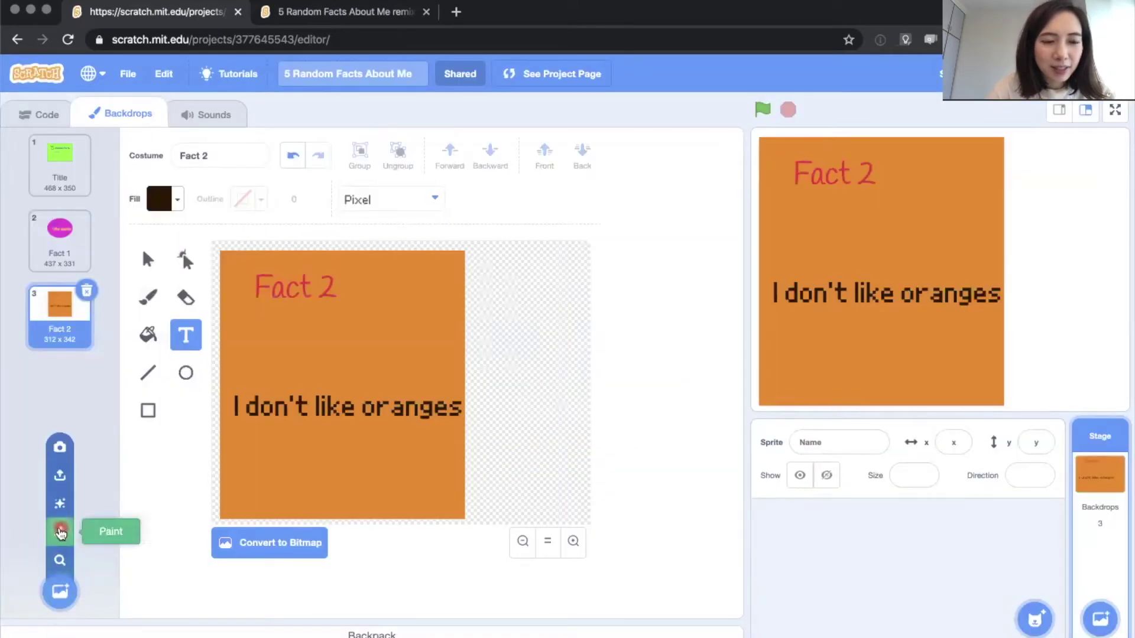
left_click(60, 532)
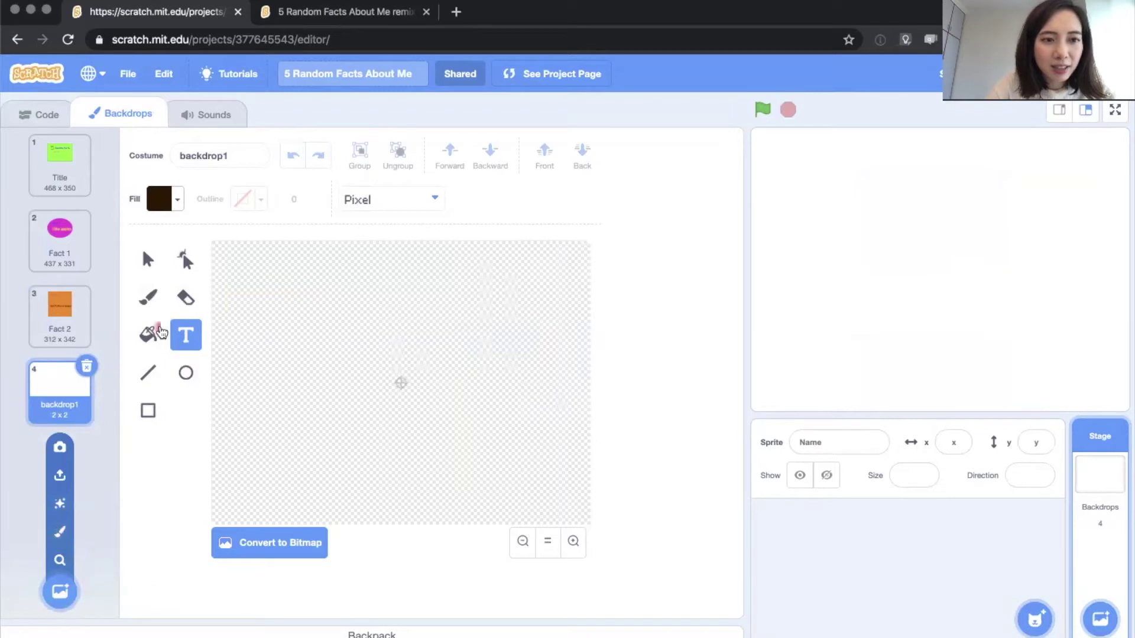
left_click(146, 412)
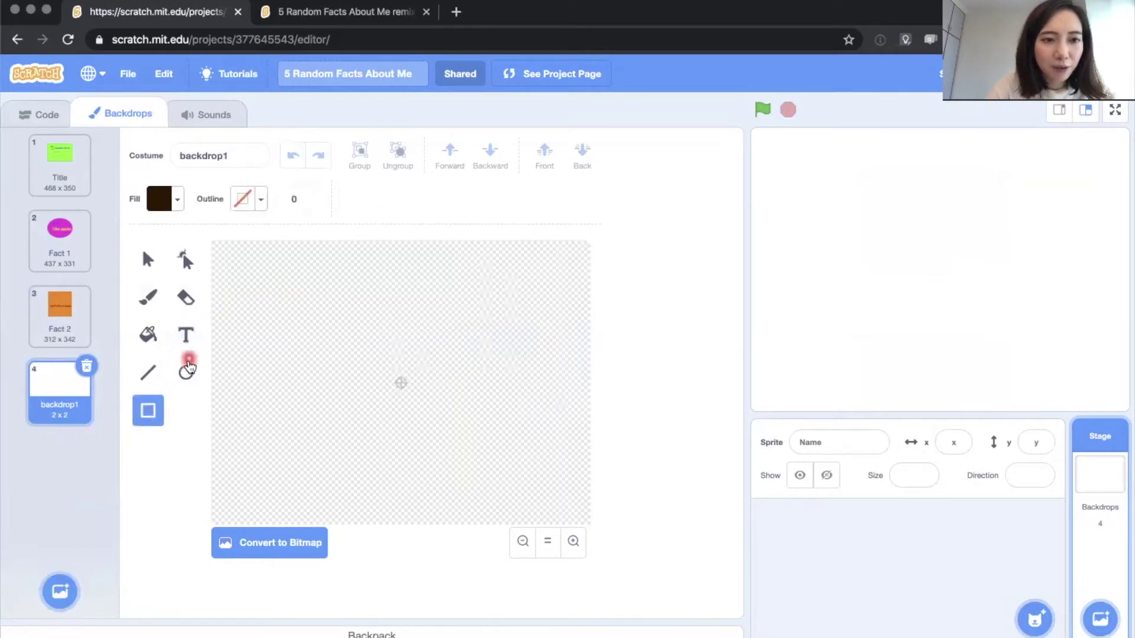
left_click(187, 336)
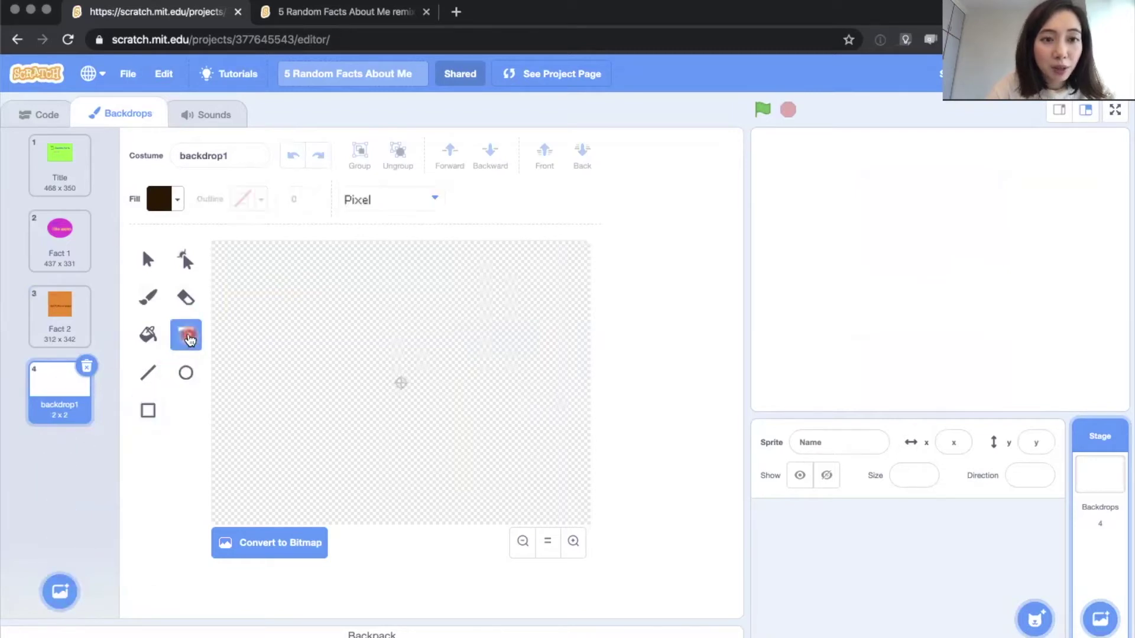
left_click(272, 279)
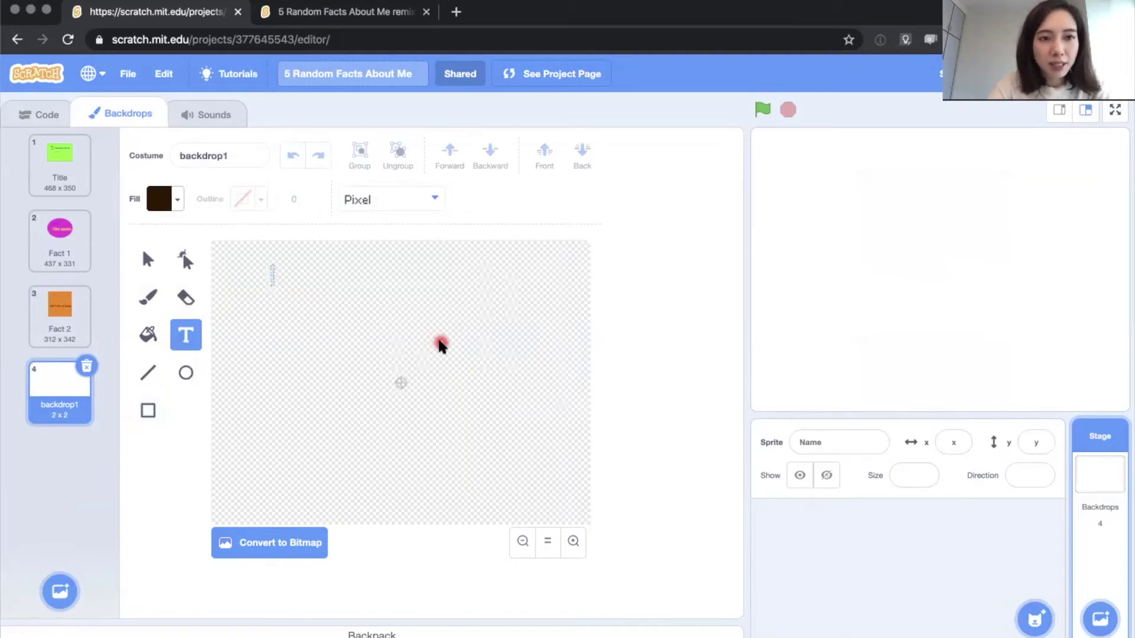
type("Fact 3")
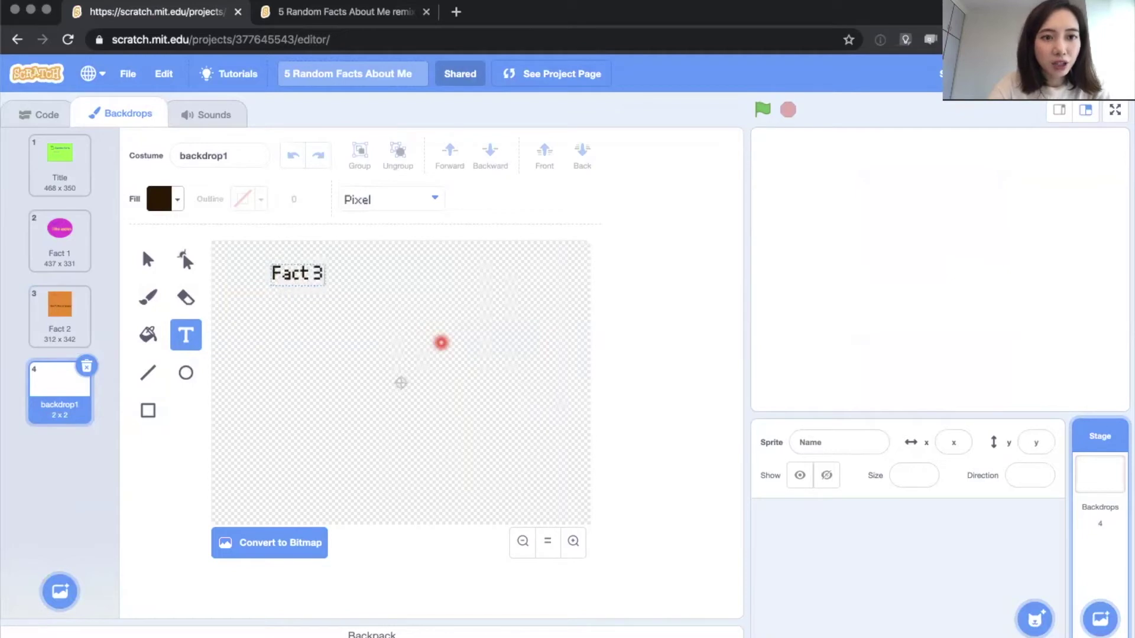
Enlarge the "Fact 3" text to fill most of the canvas's upper half and set its font to Handwriting.
left_click(323, 285)
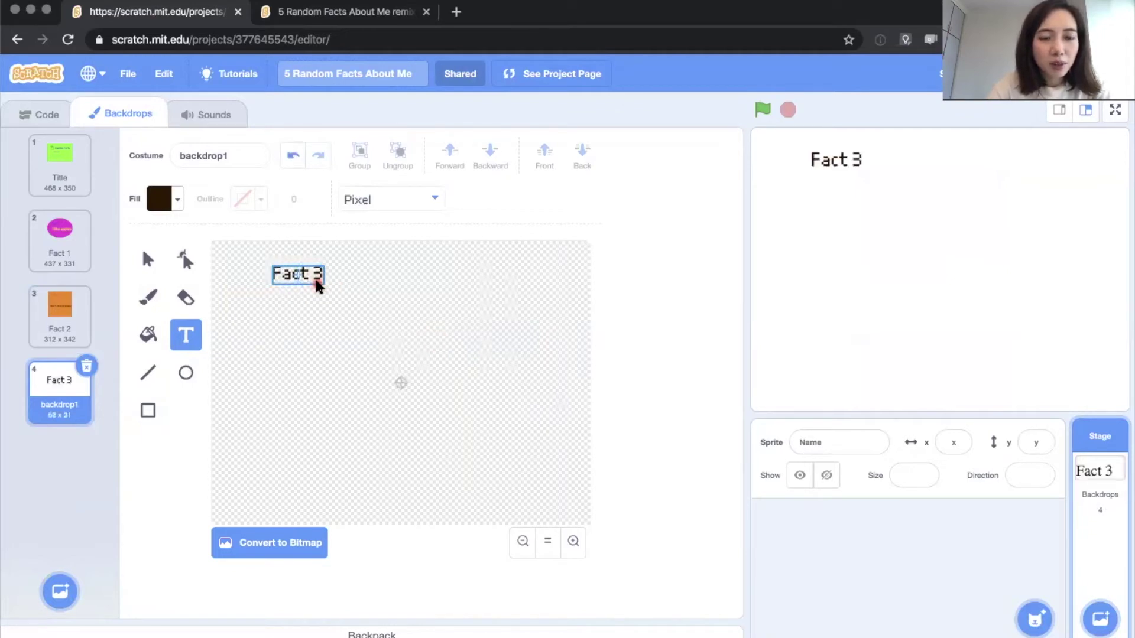
left_click_drag(323, 285, 478, 381)
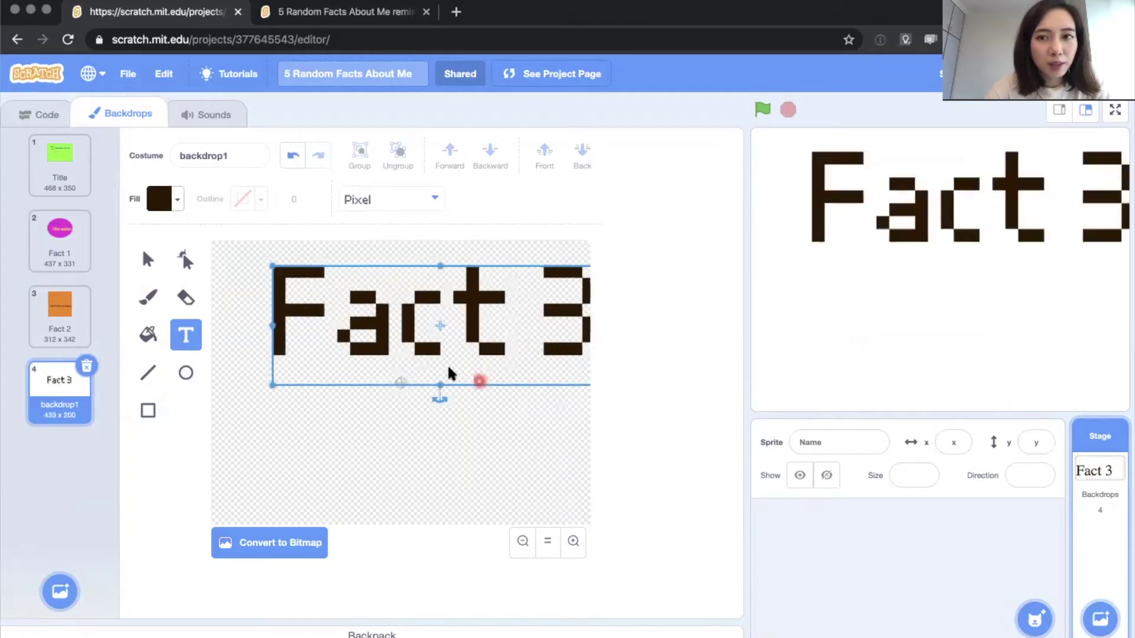
left_click_drag(422, 338, 390, 345)
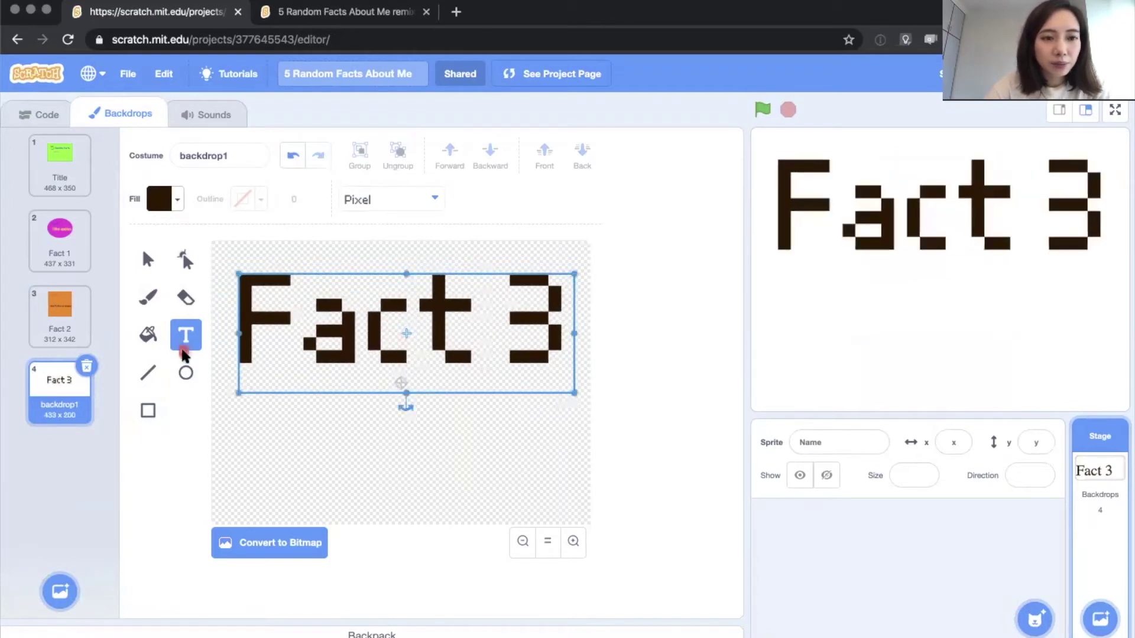
left_click(367, 202)
left_click(368, 292)
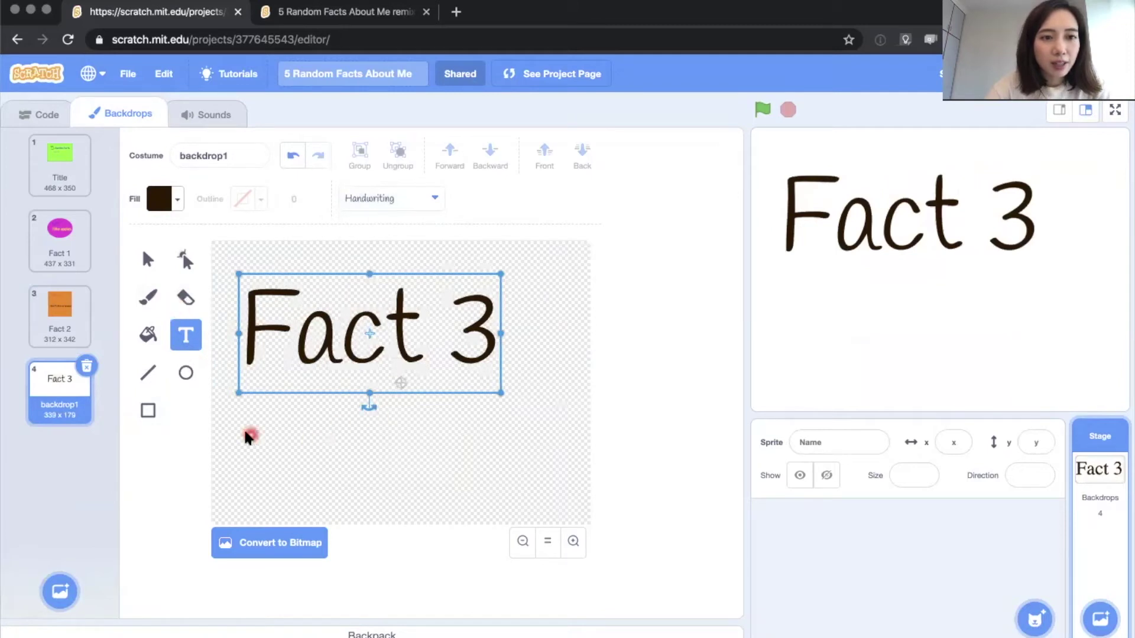
Add the text "I like skating" below "Fact 3" in the Pixel font, enlarged to nearly three quarters of the canvas's width.
left_click(269, 459)
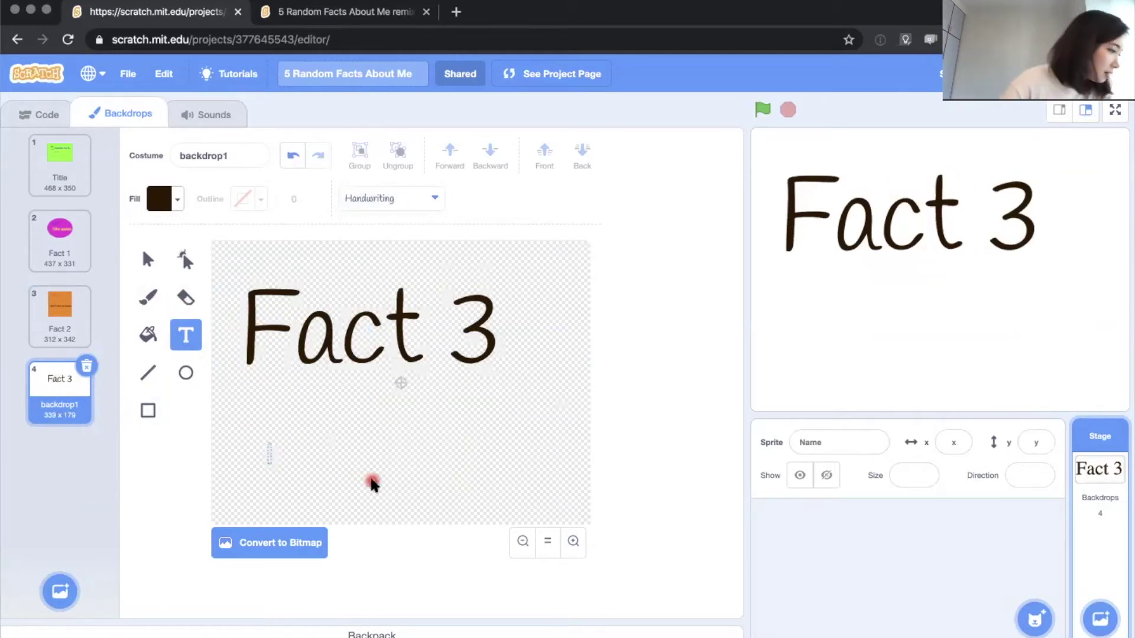
type("I")
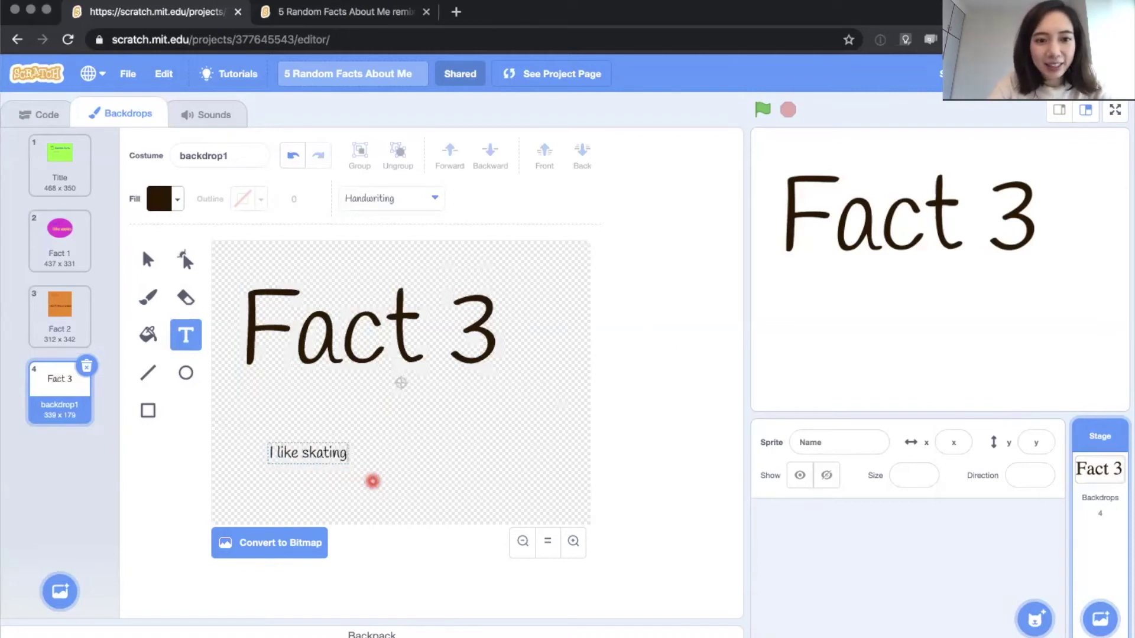
type(" like skating")
left_click(381, 200)
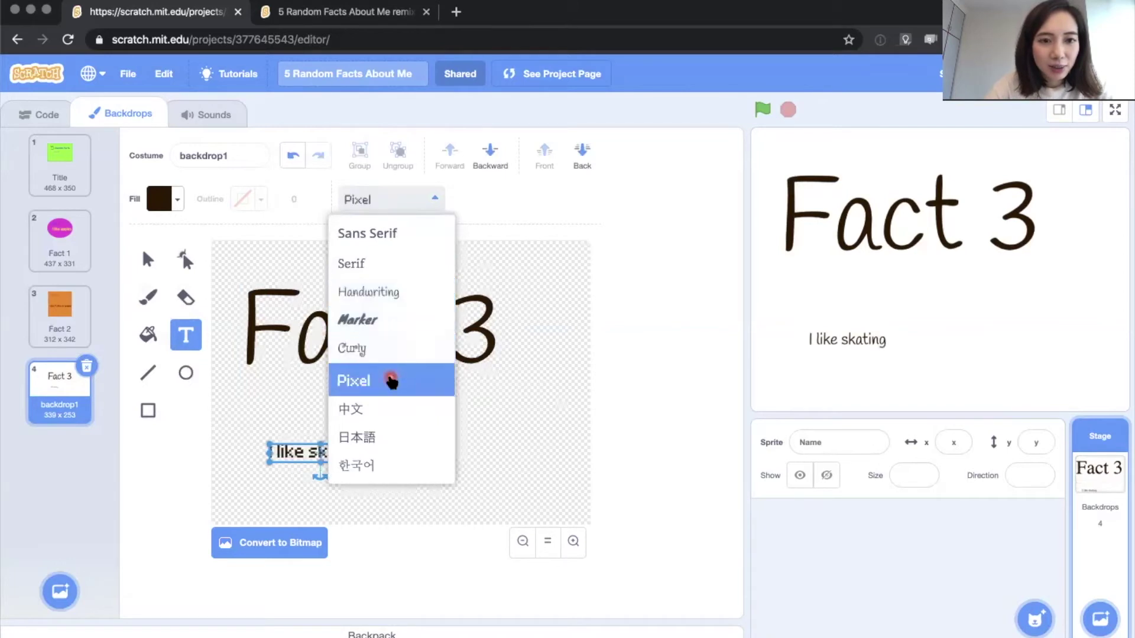
left_click(392, 382)
left_click_drag(372, 443, 429, 414)
Recolor the "I like skating" text pink, with fill color 91, saturation 100 and brightness 100.
left_click(163, 212)
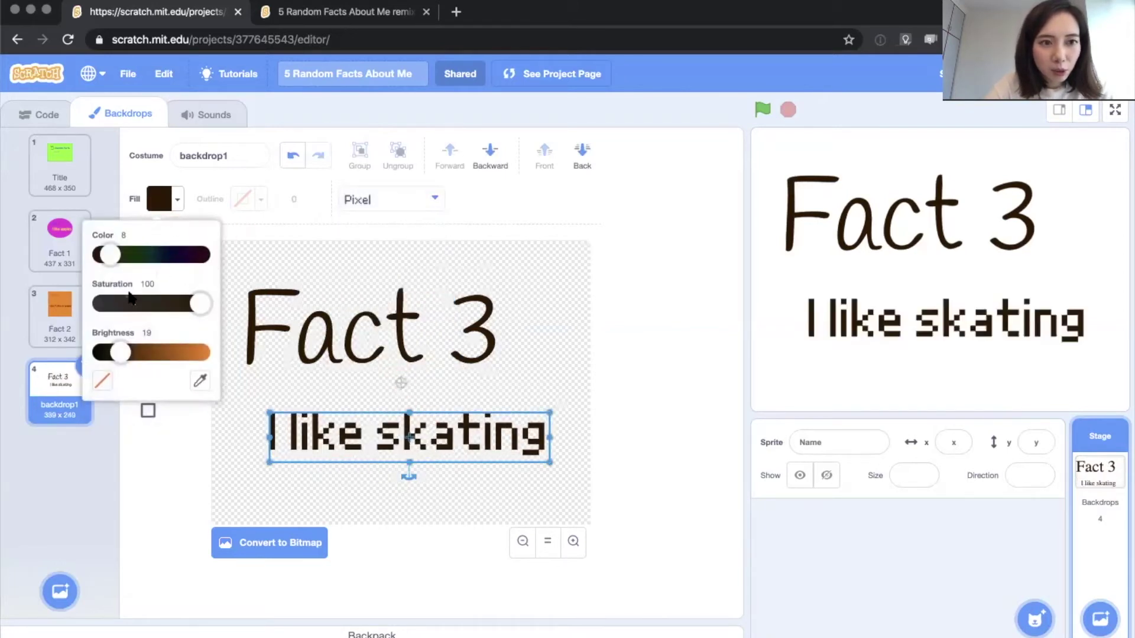
left_click_drag(117, 353, 247, 350)
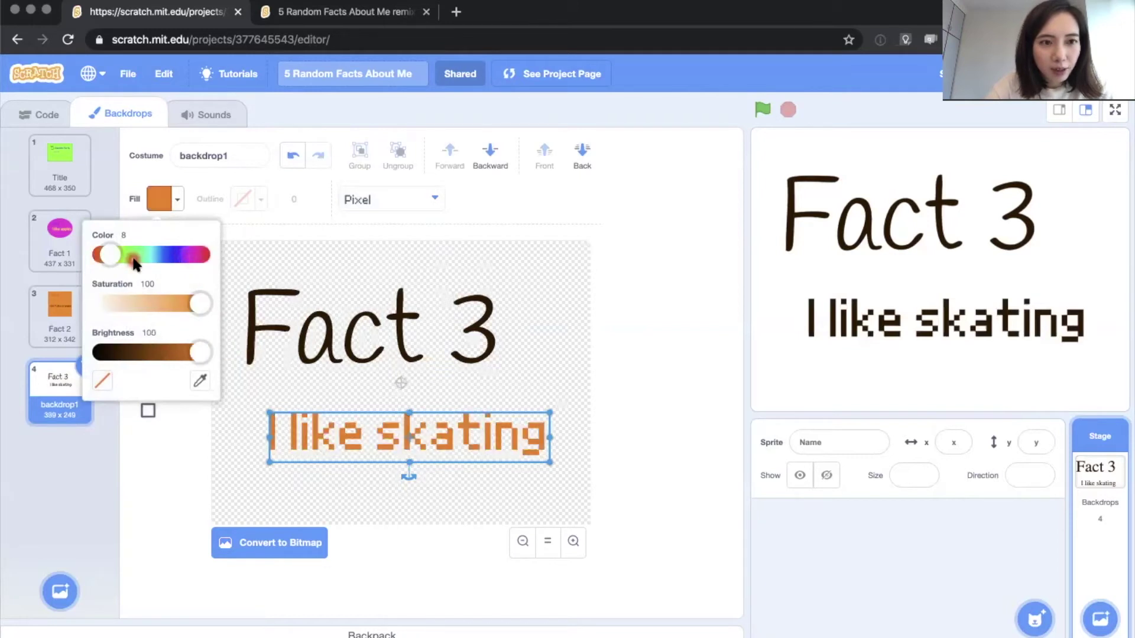
left_click_drag(158, 260, 200, 260)
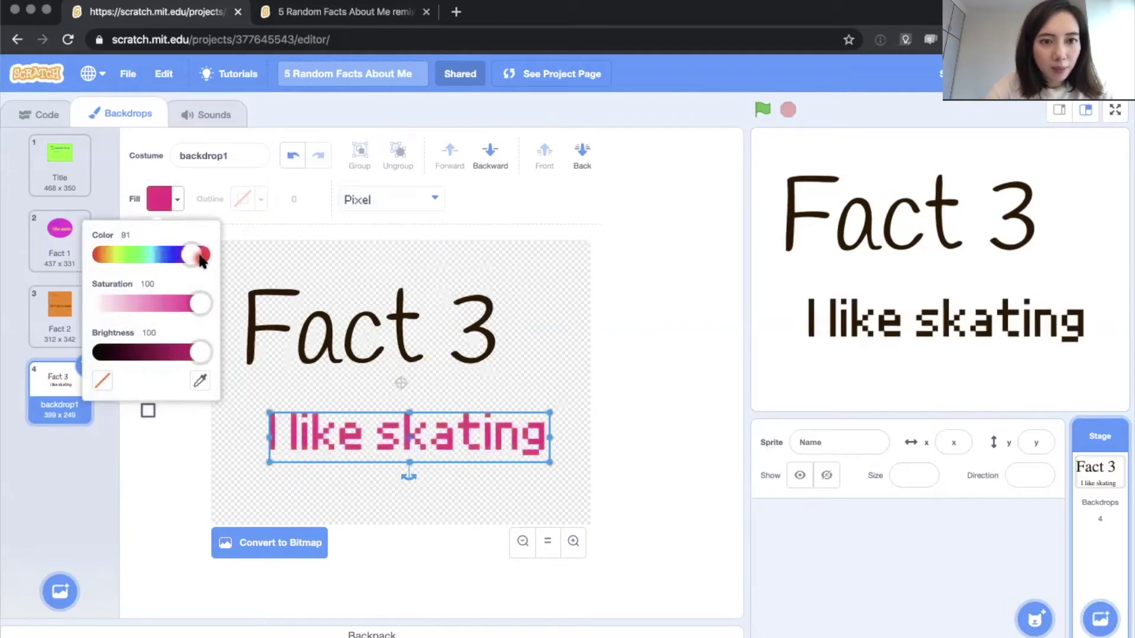
left_click(526, 263)
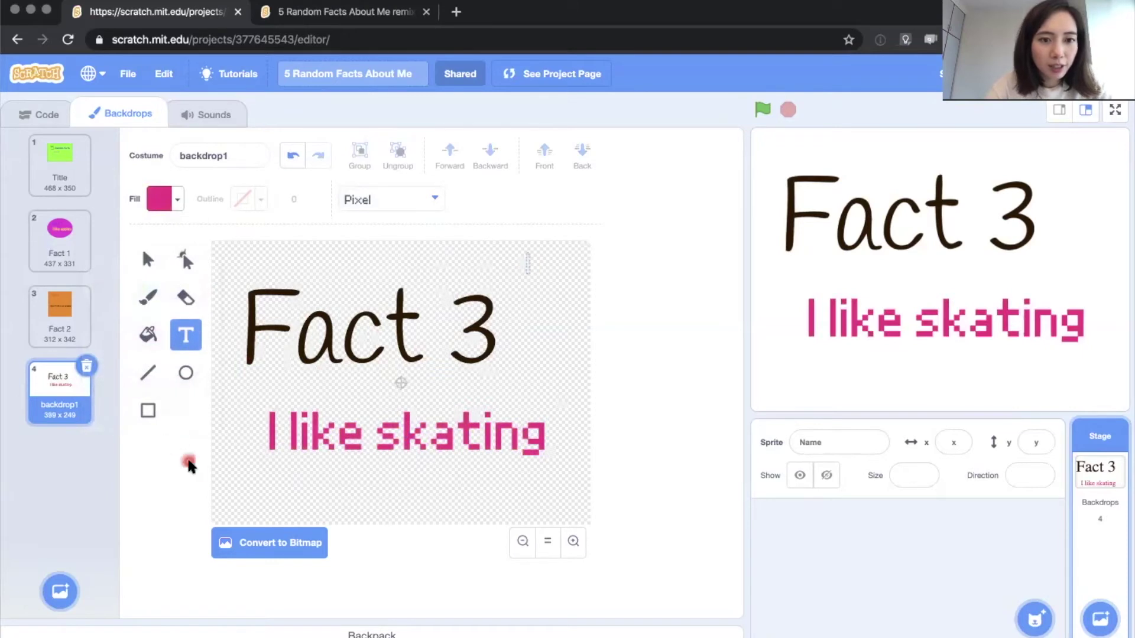
Add a blank fifth backdrop and write the text "Fact 4" in the Handwriting font in the canvas's upper-left area.
mouse_move(60, 591)
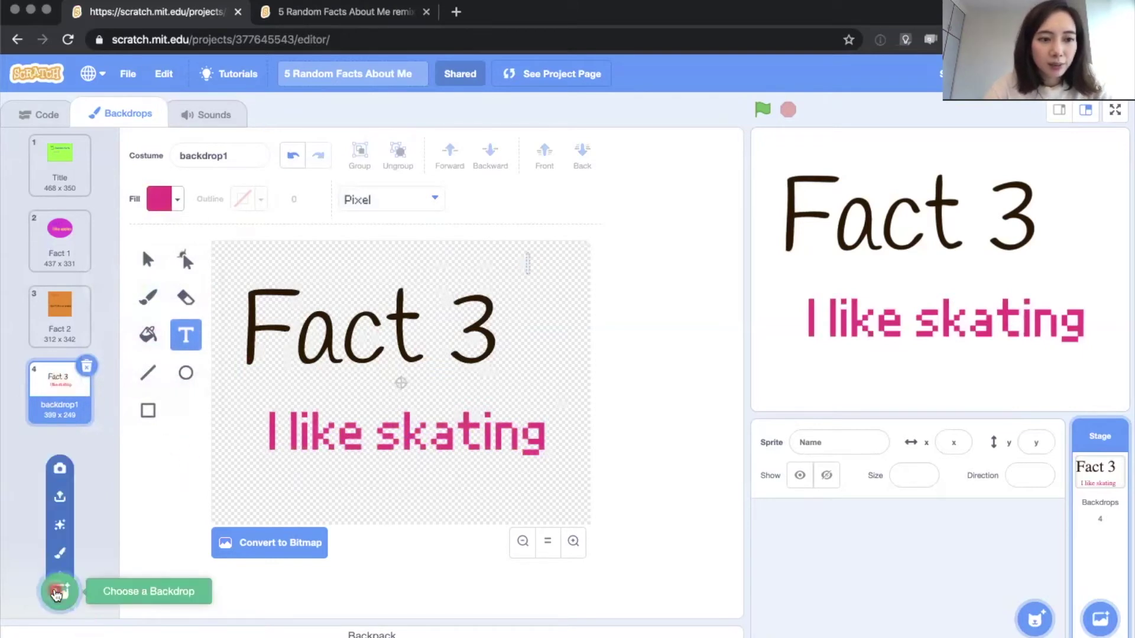
left_click(59, 531)
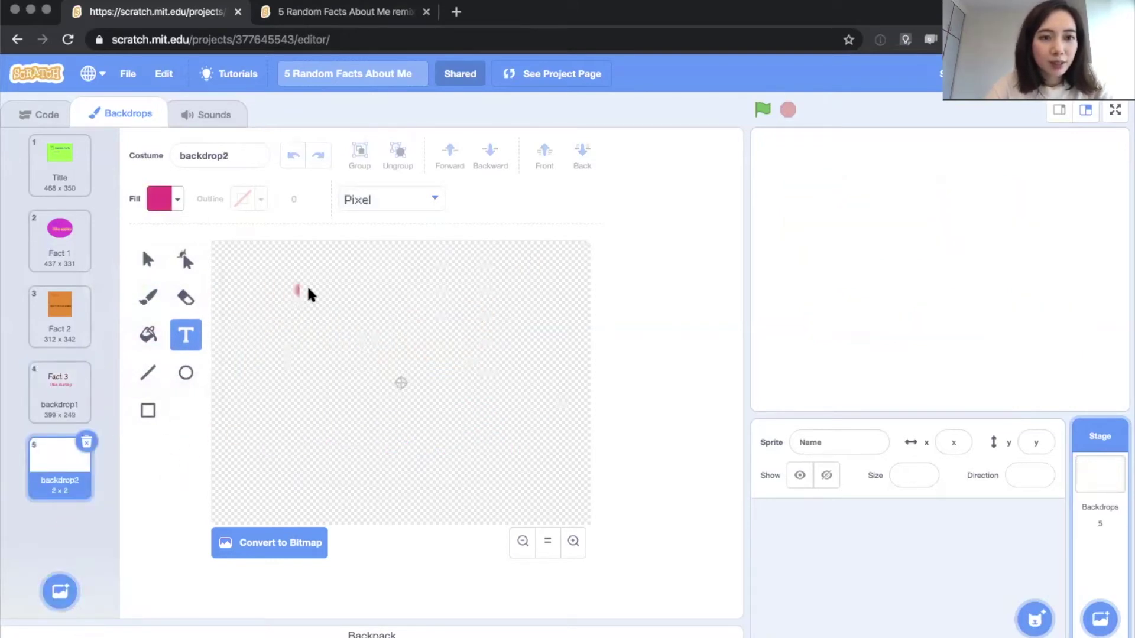
left_click(369, 210)
left_click(370, 292)
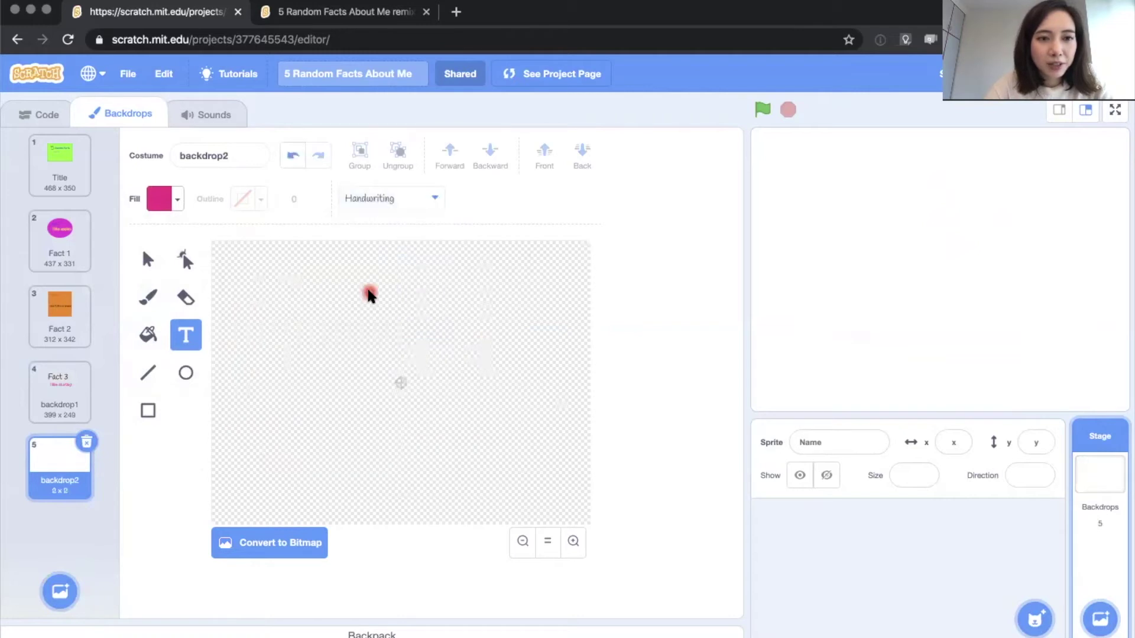
left_click(301, 299)
type("F")
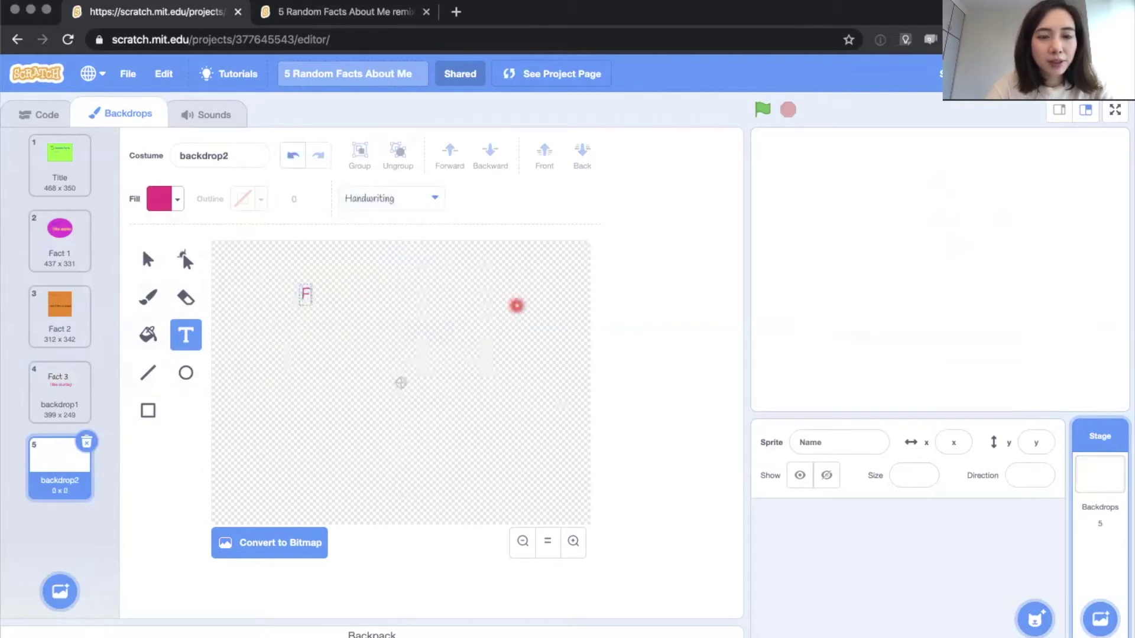
type("act 4")
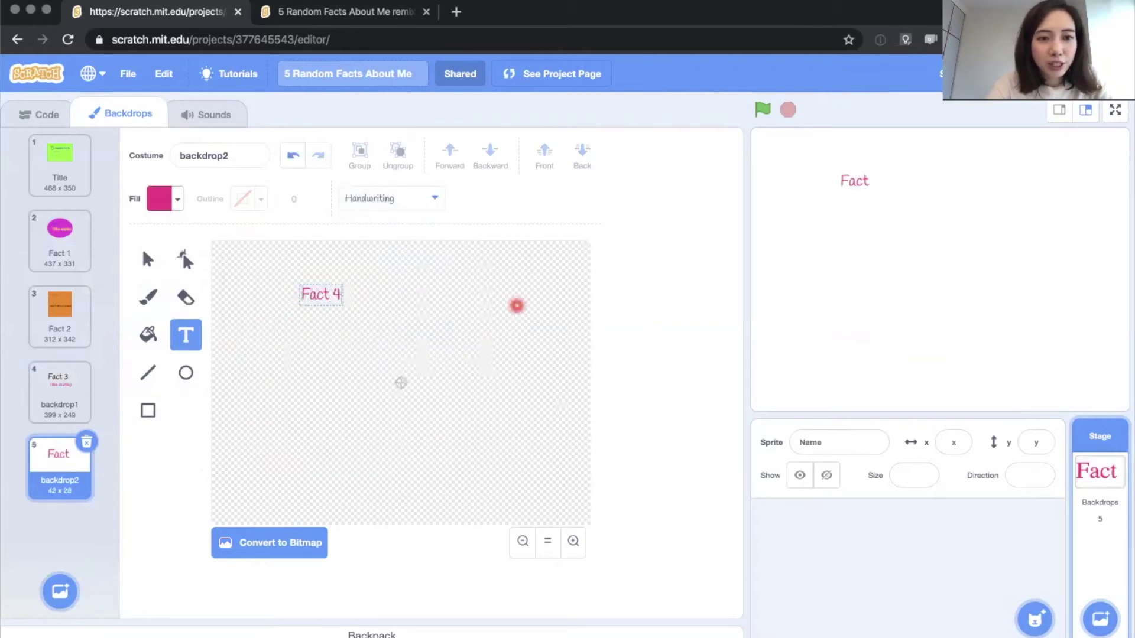
left_click(374, 295)
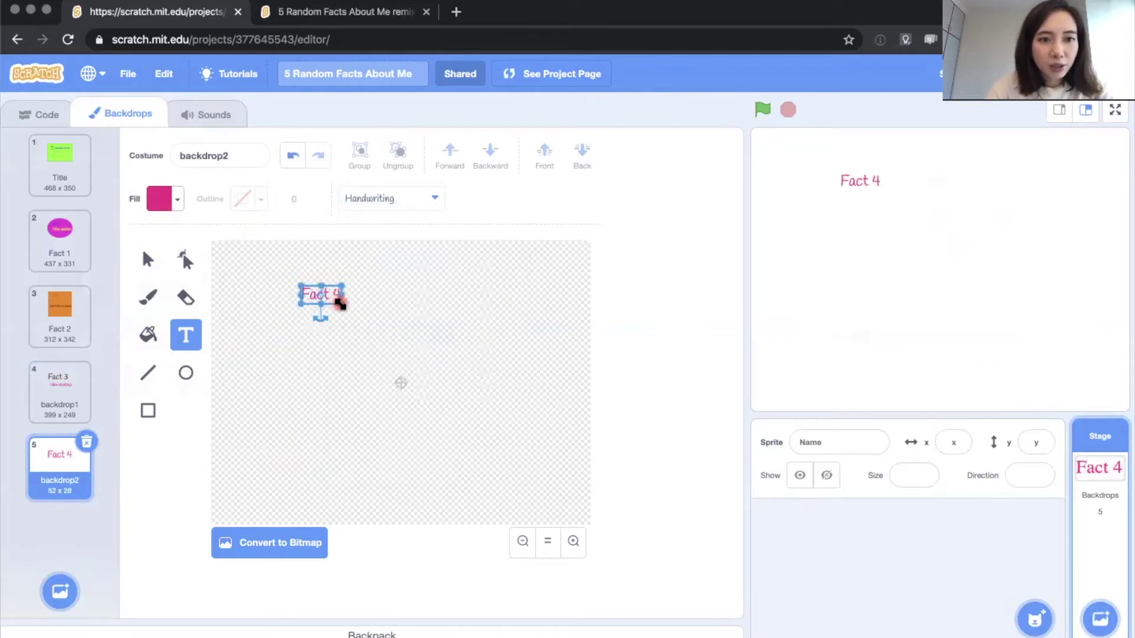
Enlarge the "Fact 4" text to a little over half the canvas's width and recolor it mint green with fill color 47.
left_click_drag(341, 302, 442, 374)
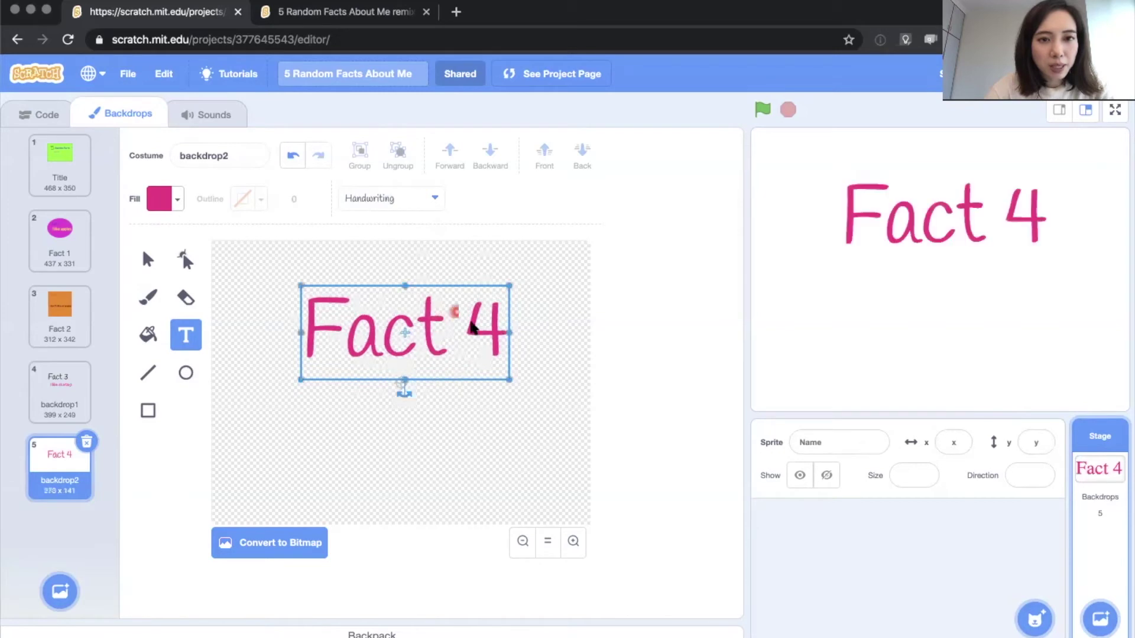
left_click(159, 200)
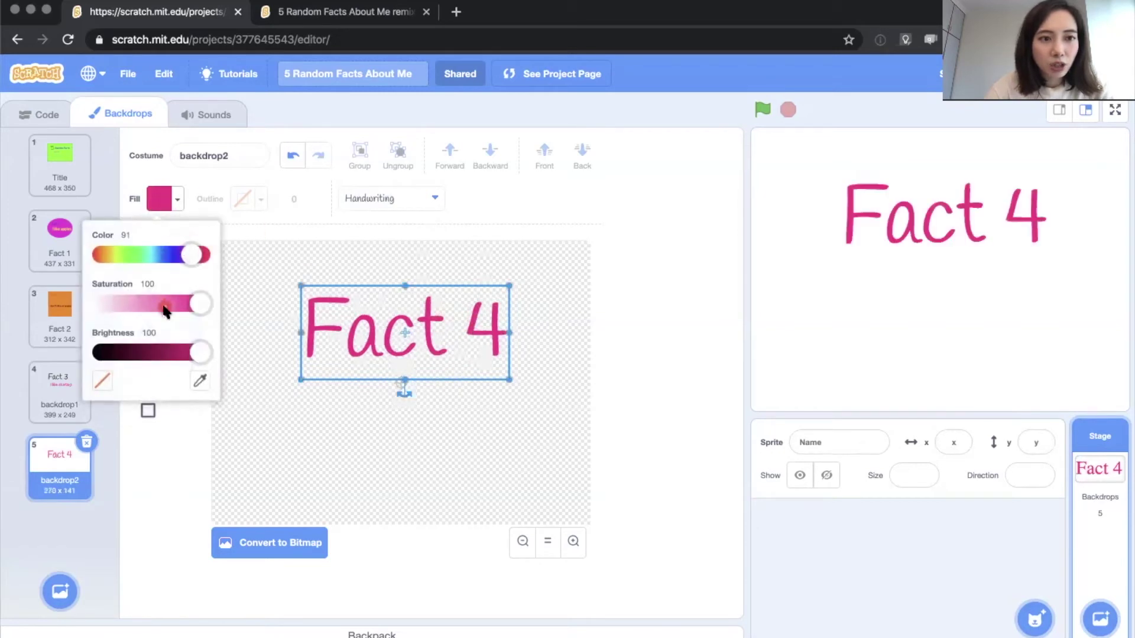
left_click(128, 255)
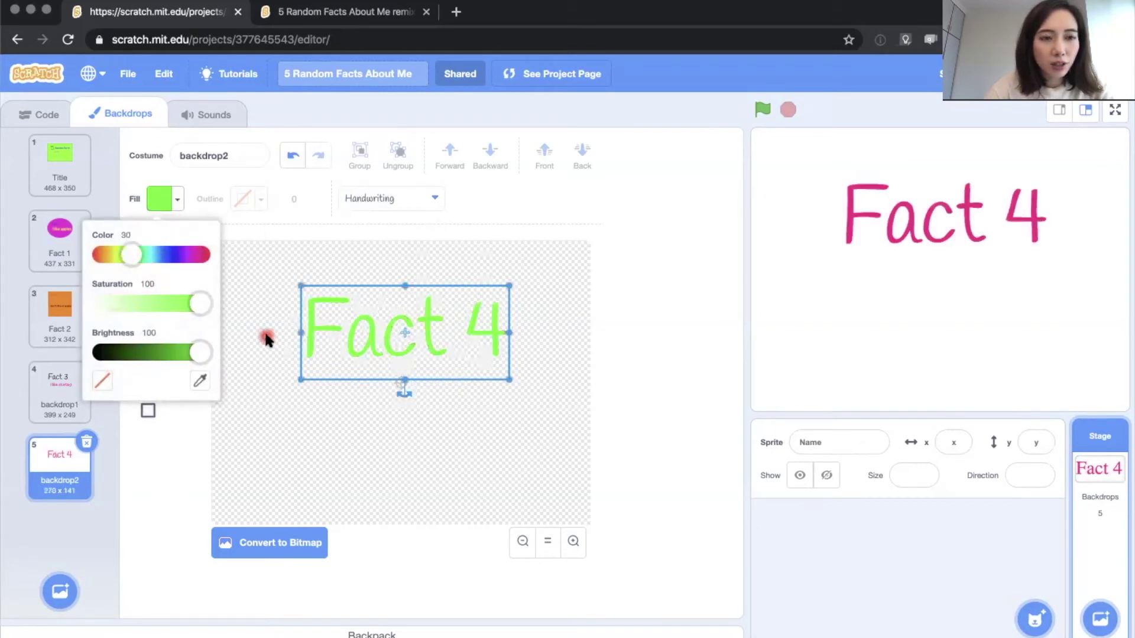
left_click(142, 257)
left_click_drag(142, 260, 146, 259)
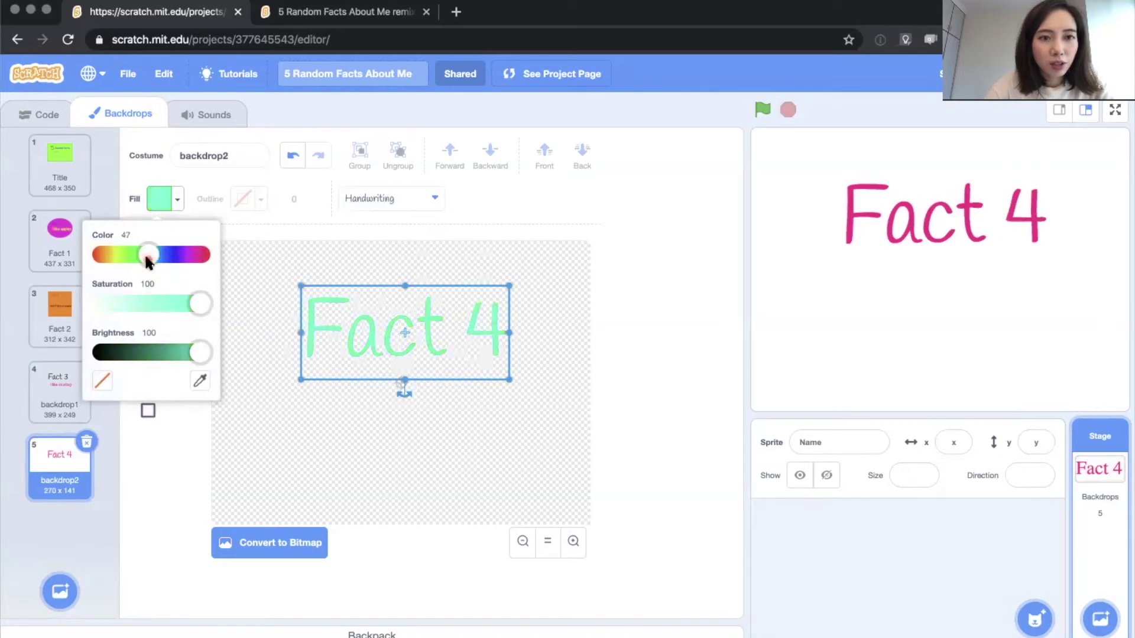
Add the text "I love Youtube" below "Fact 4" in the Pixel font, enlarged to nearly two thirds of the canvas's width.
left_click(400, 446)
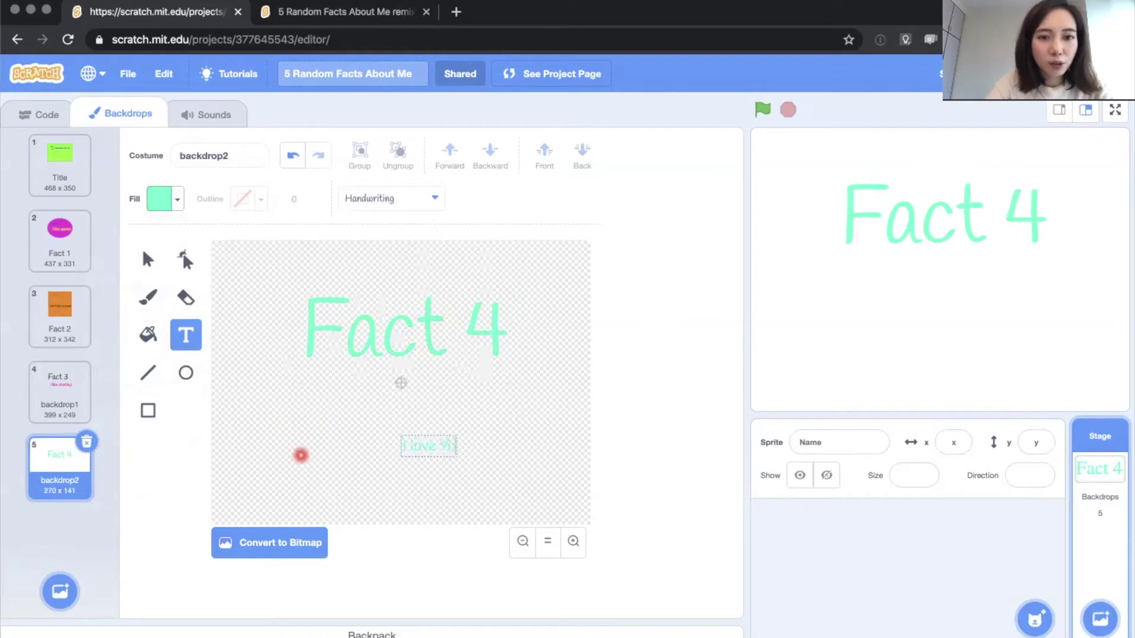
left_click(301, 455)
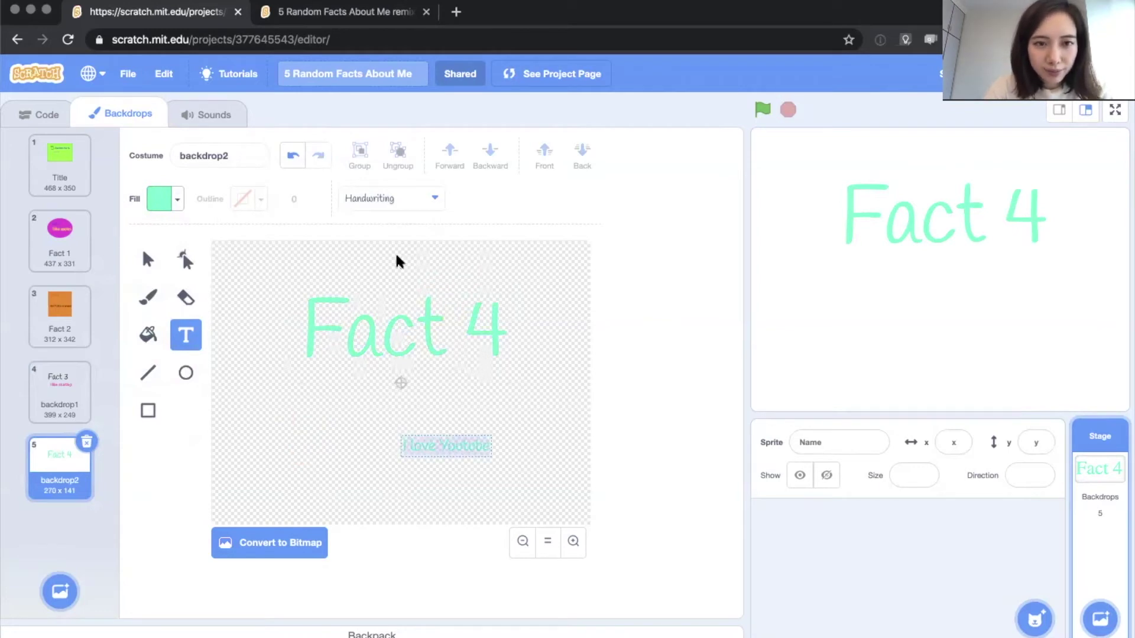
left_click(387, 198)
left_click(387, 378)
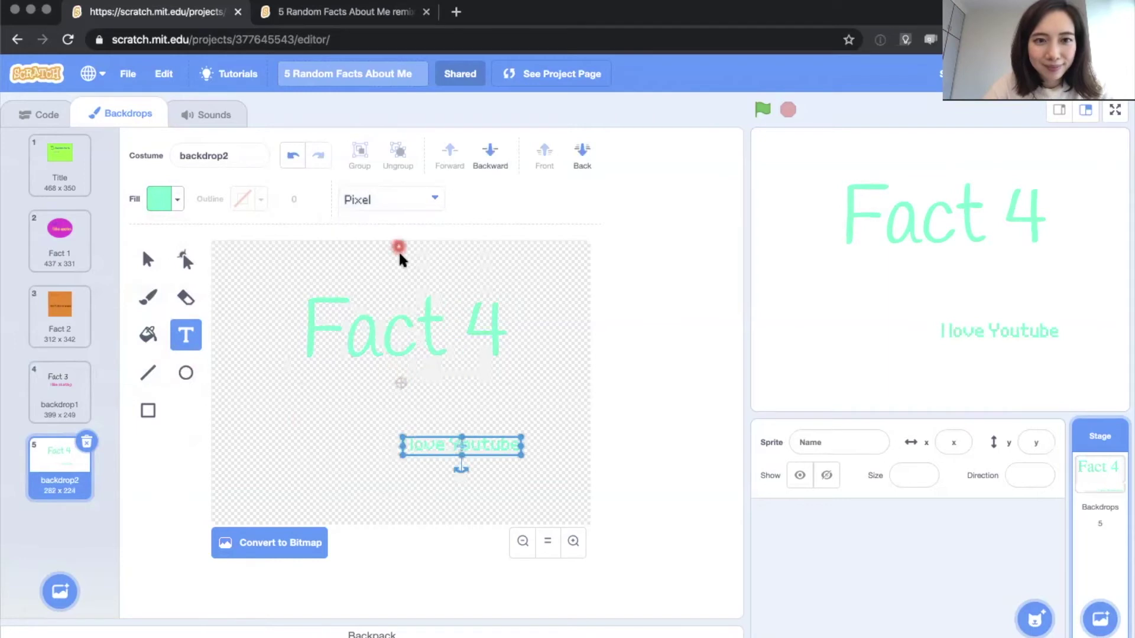
left_click_drag(524, 447, 376, 446)
Recolor the "I love Youtube" text dark blue.
left_click(165, 206)
left_click_drag(180, 303, 200, 303)
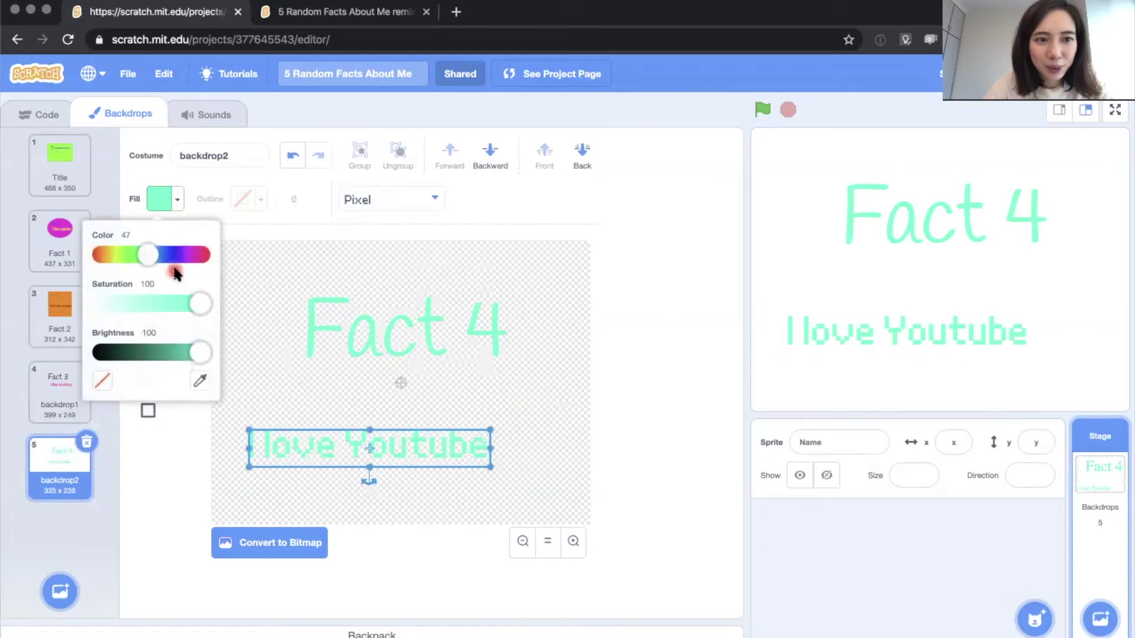
left_click_drag(155, 255, 171, 261)
left_click(535, 410)
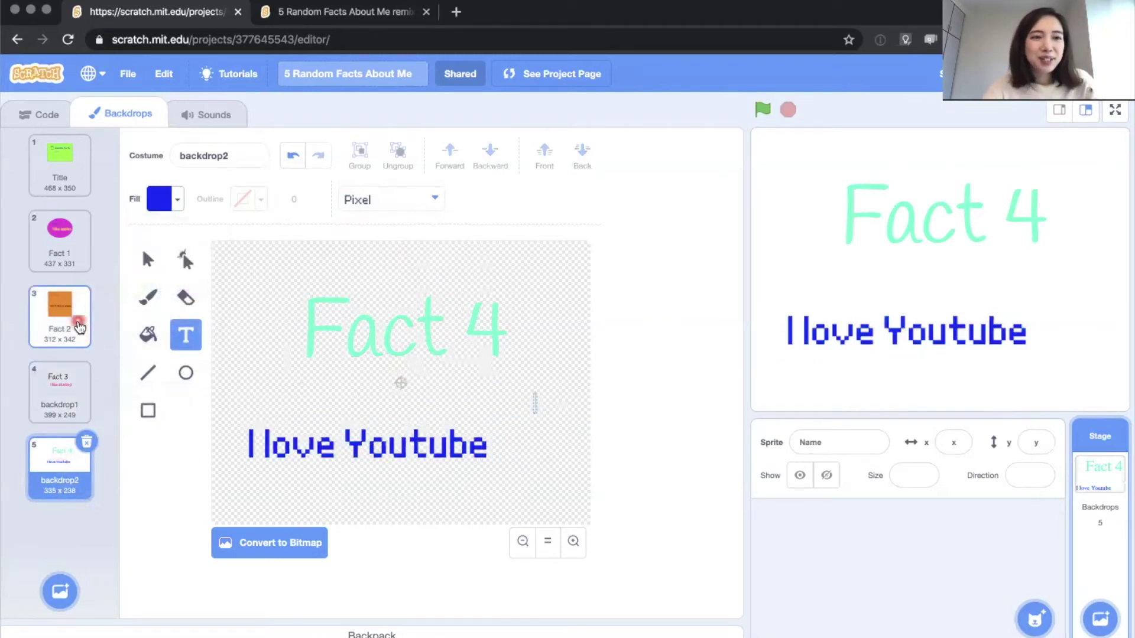
Duplicate the Fact 1 backdrop and move the copy to the end of the backdrop list.
left_click(64, 249)
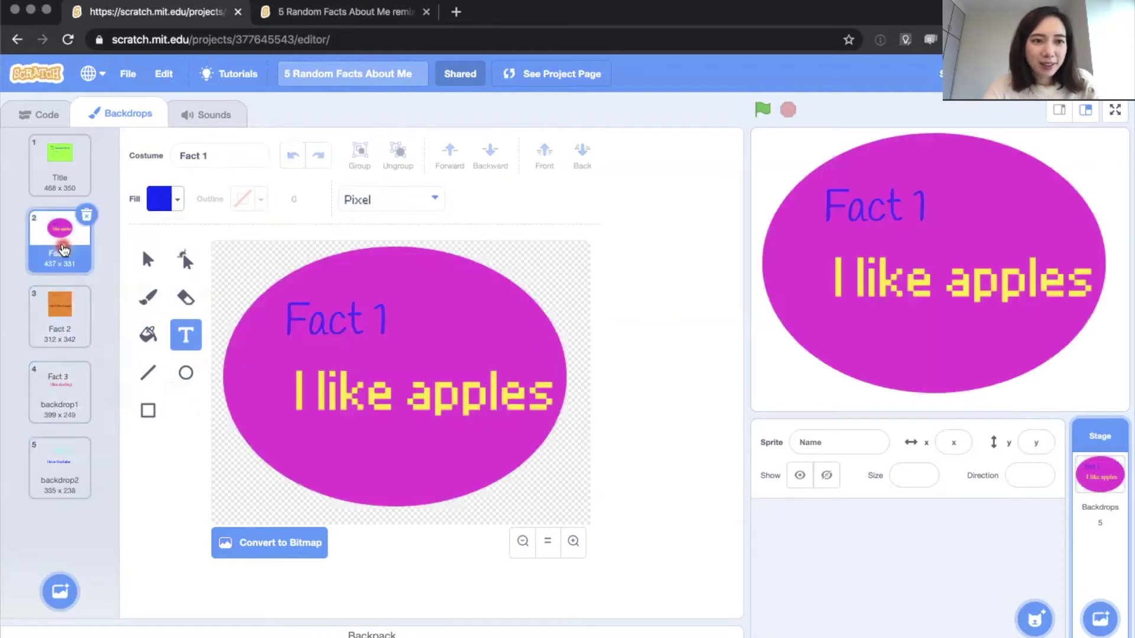
right_click(64, 250)
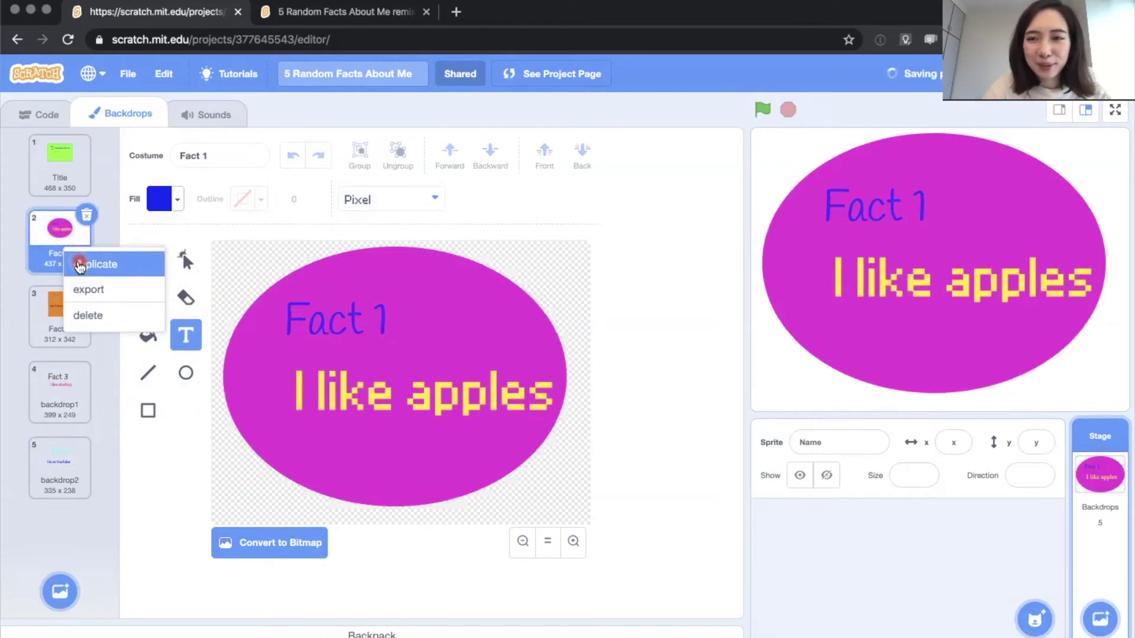
left_click(79, 266)
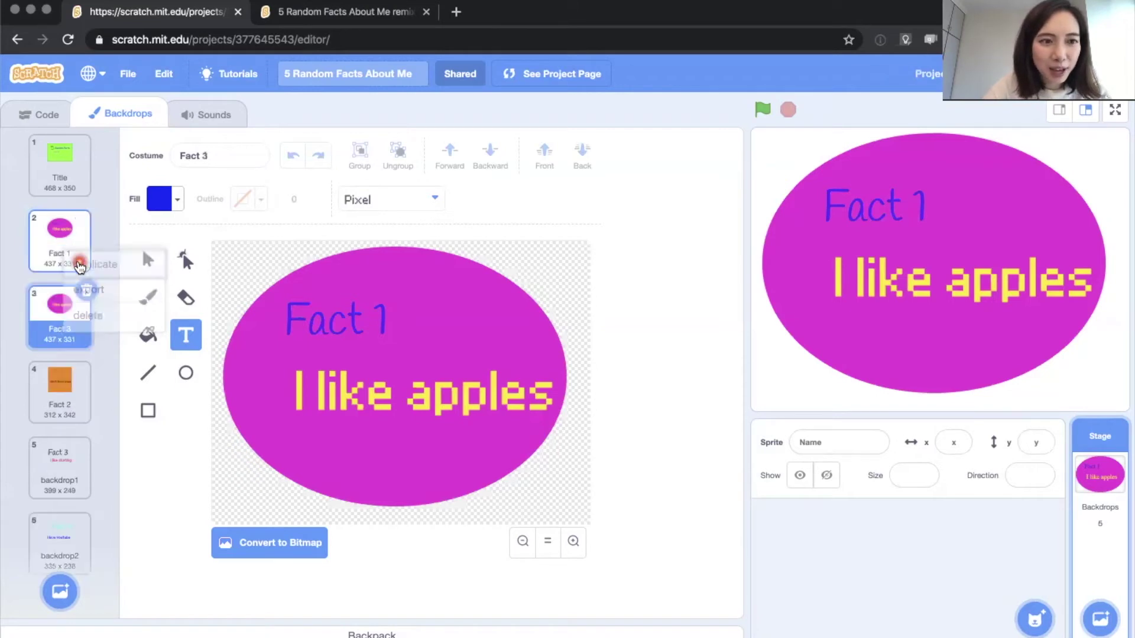
left_click_drag(59, 322, 53, 536)
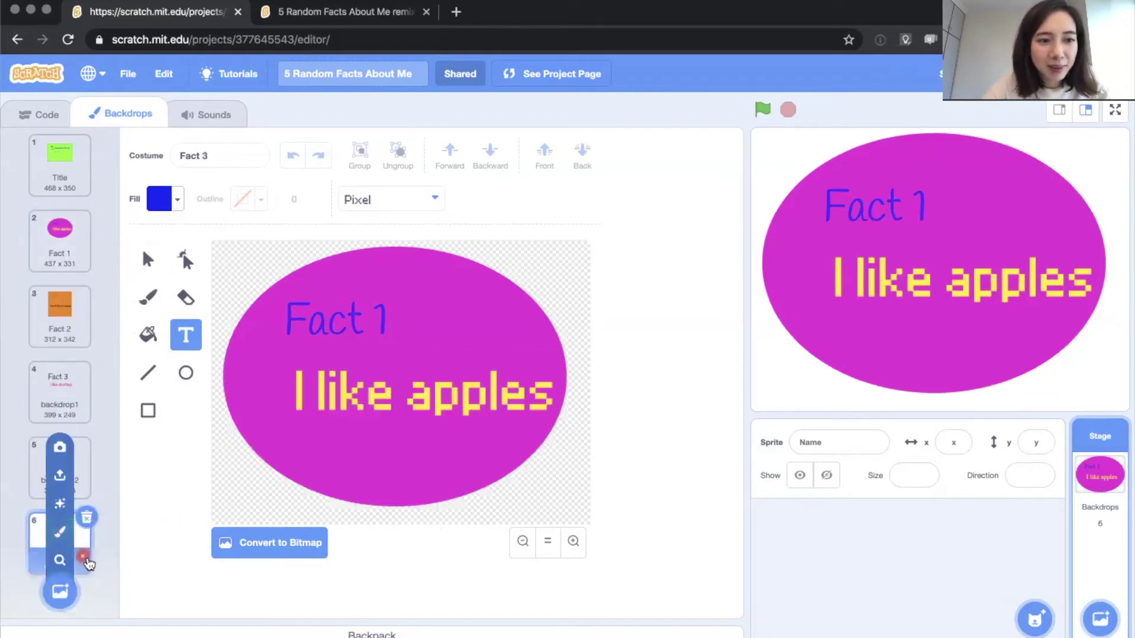
right_click(68, 247)
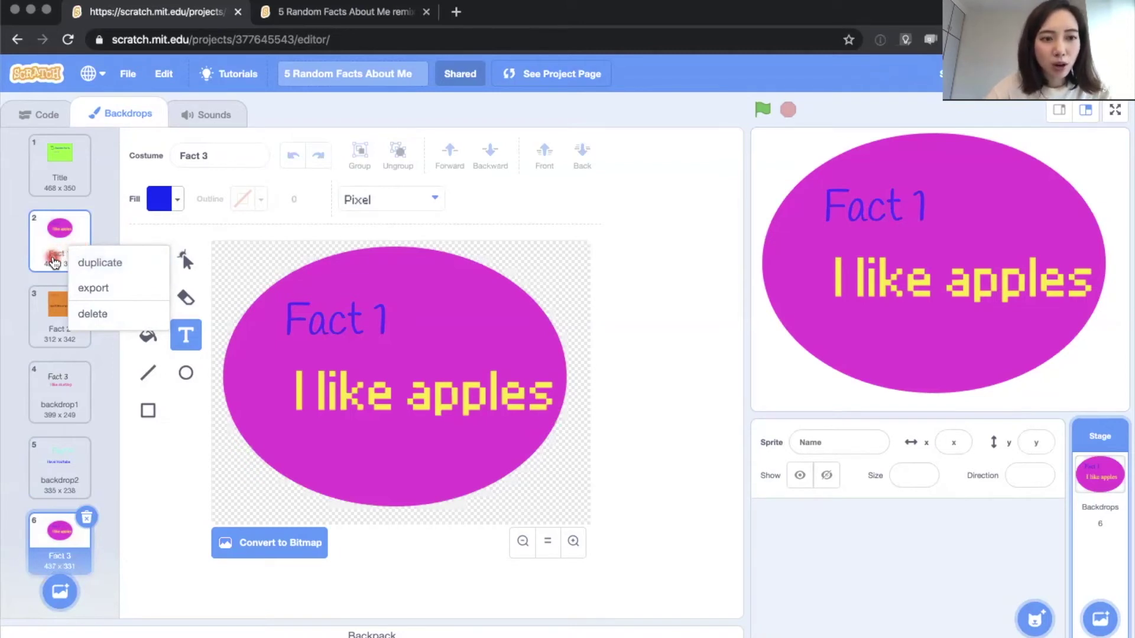
left_click(59, 390)
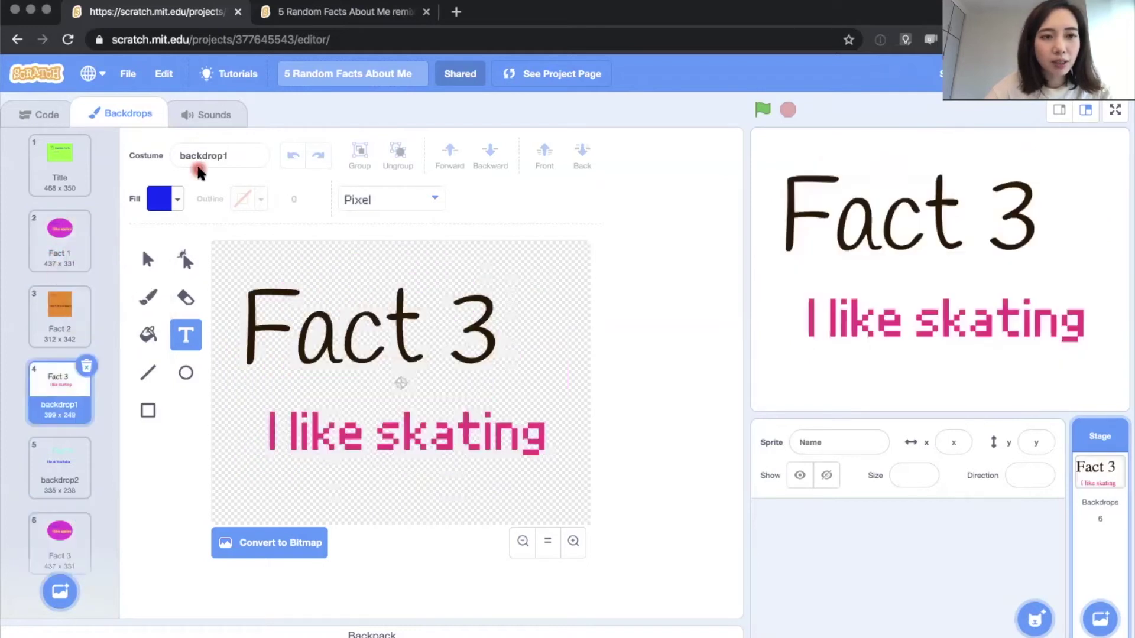
right_click(57, 240)
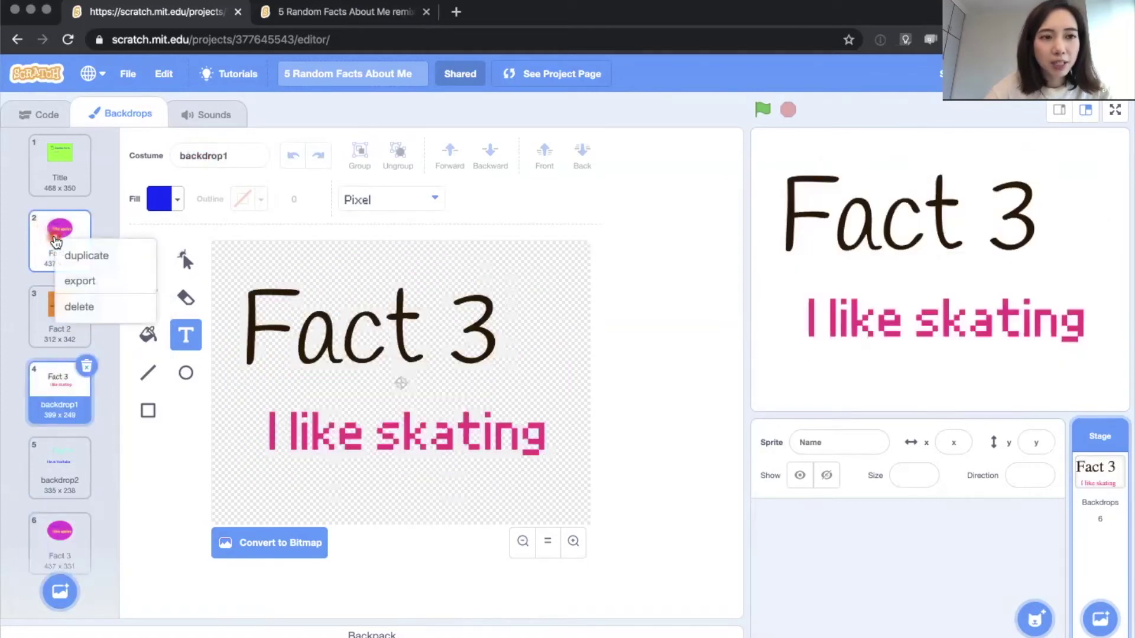
left_click(23, 334)
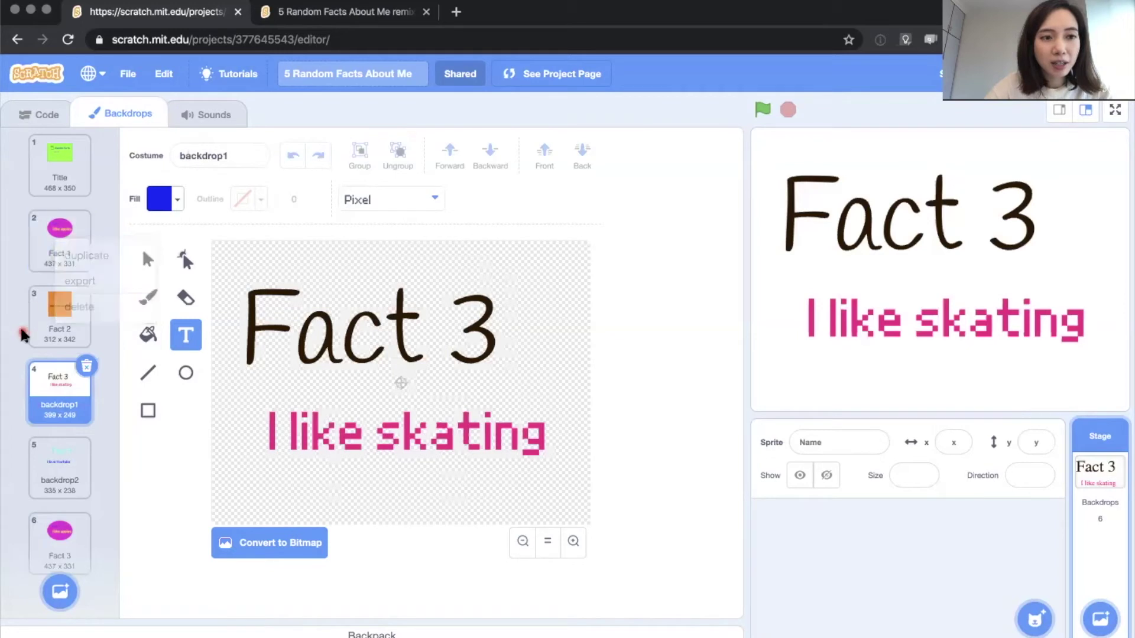
left_click(62, 240)
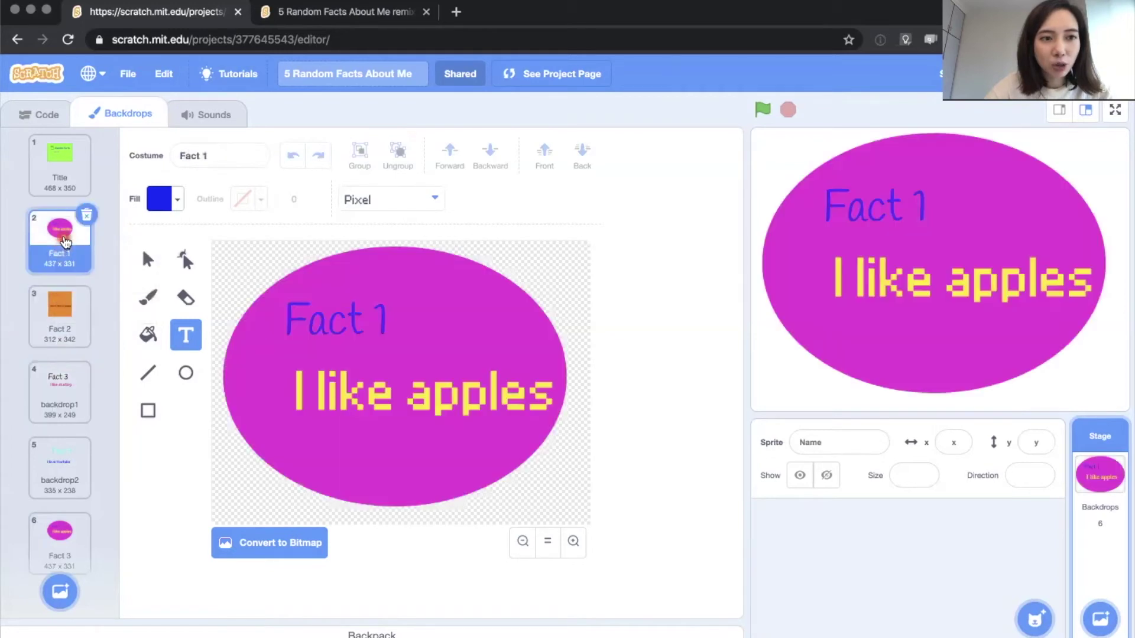
right_click(65, 242)
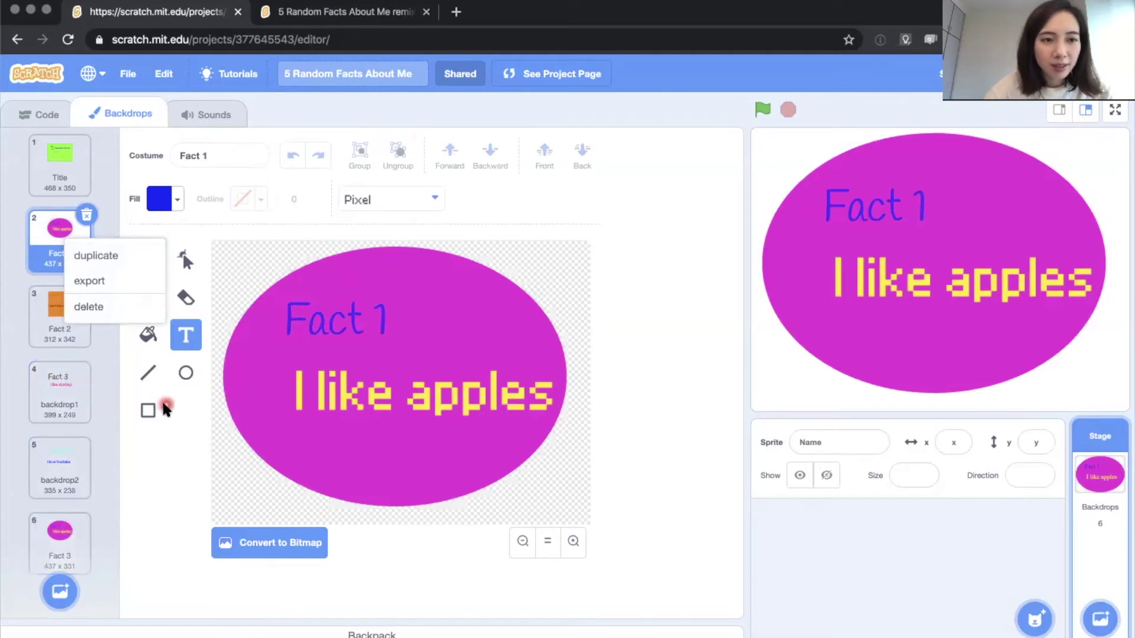
Rename the "I like skating" backdrop as "Fact 4".
left_click(59, 391)
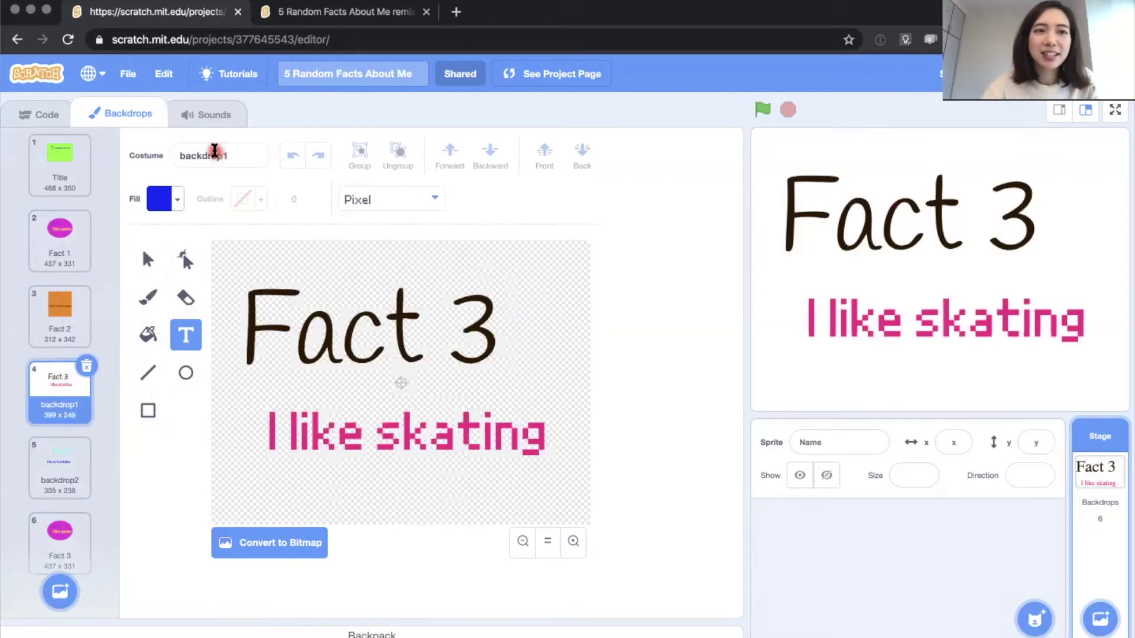
left_click(214, 152)
double_click(215, 151)
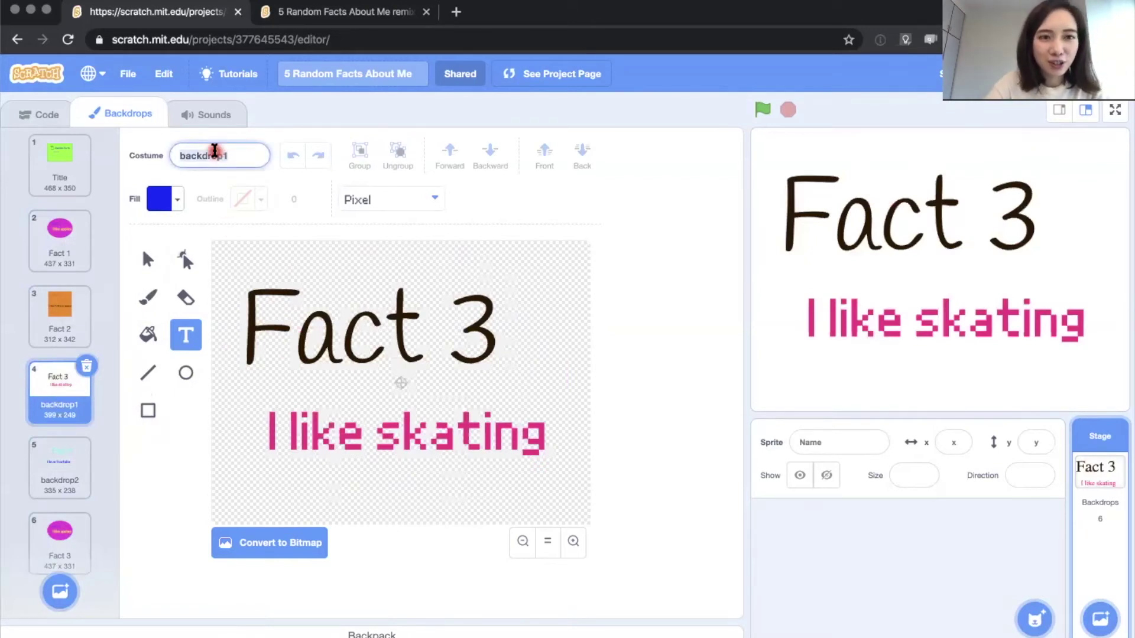
type("Fact 3")
key("BackSpace")
type("4")
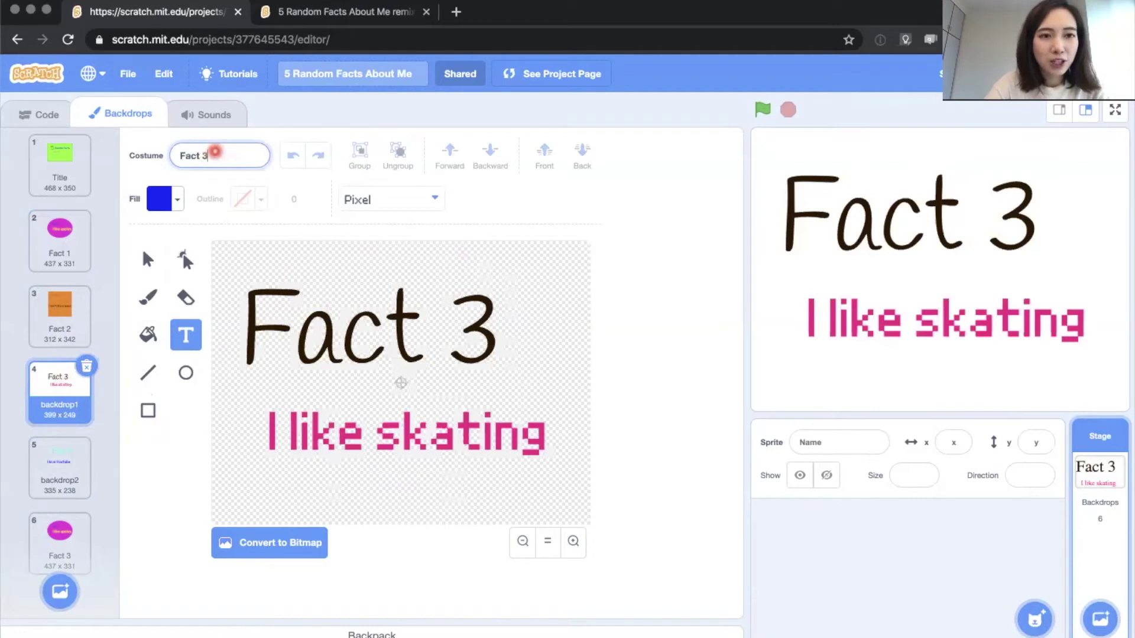
key("Return")
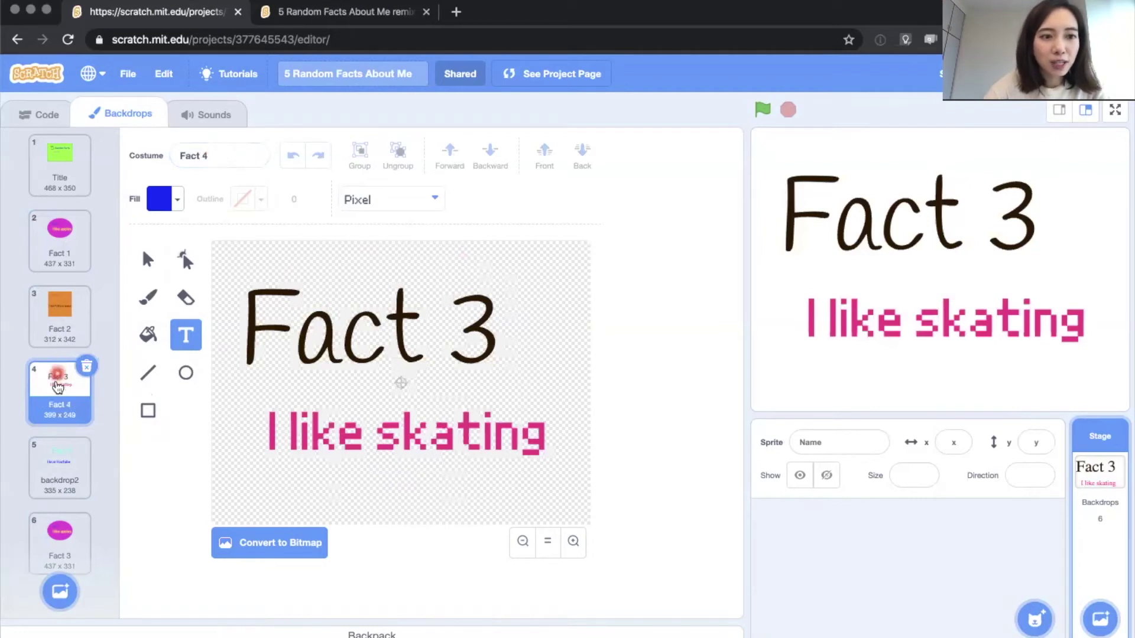
Rename the duplicated "I like apples" backdrop at the end of the list as "Fact 5".
left_click(60, 532)
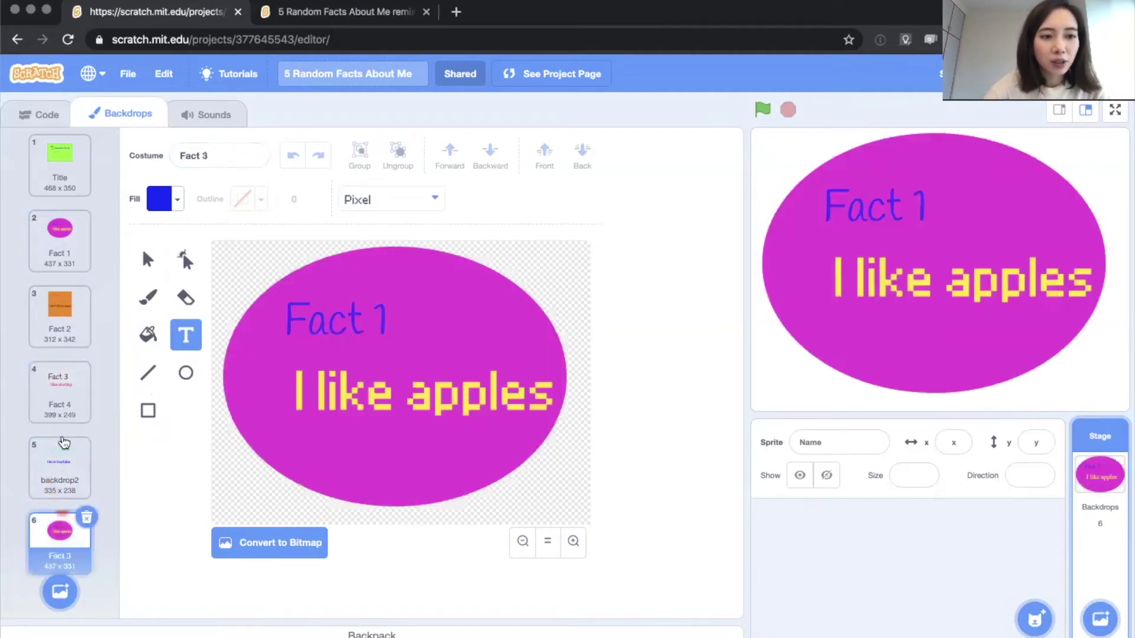
left_click(70, 495)
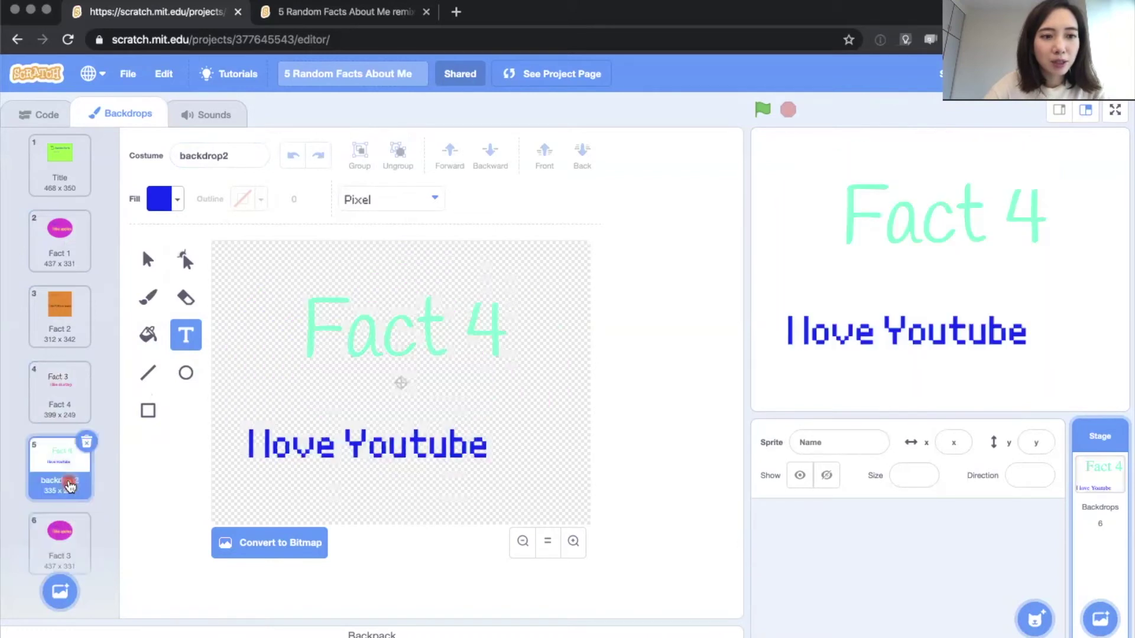
left_click(51, 541)
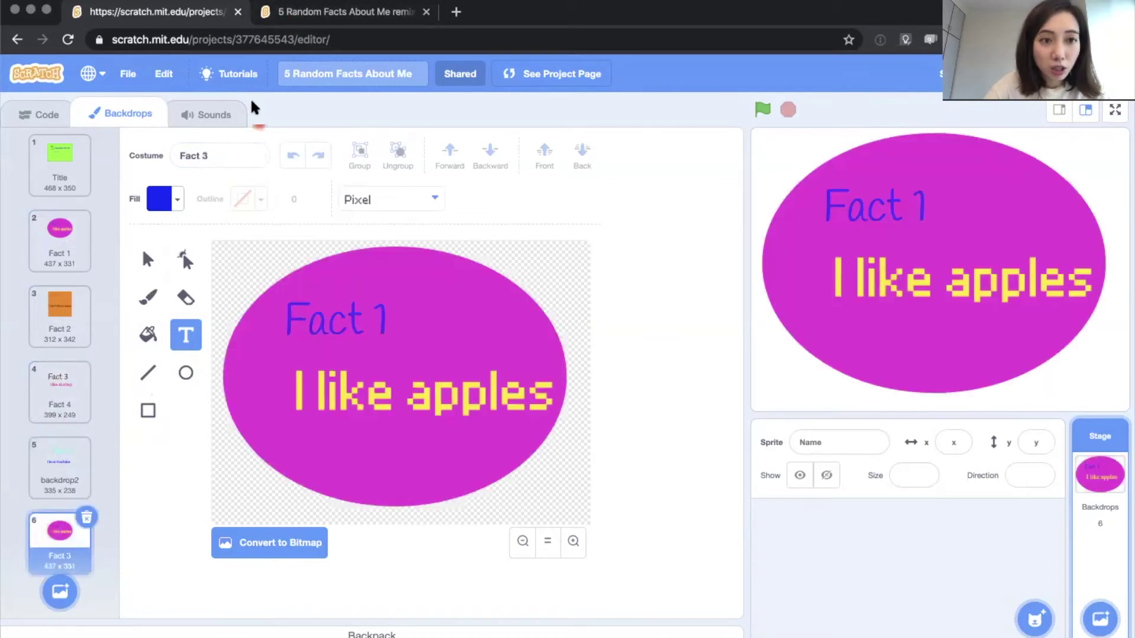
left_click(219, 159)
key("BackSpace")
type("5")
key("Return")
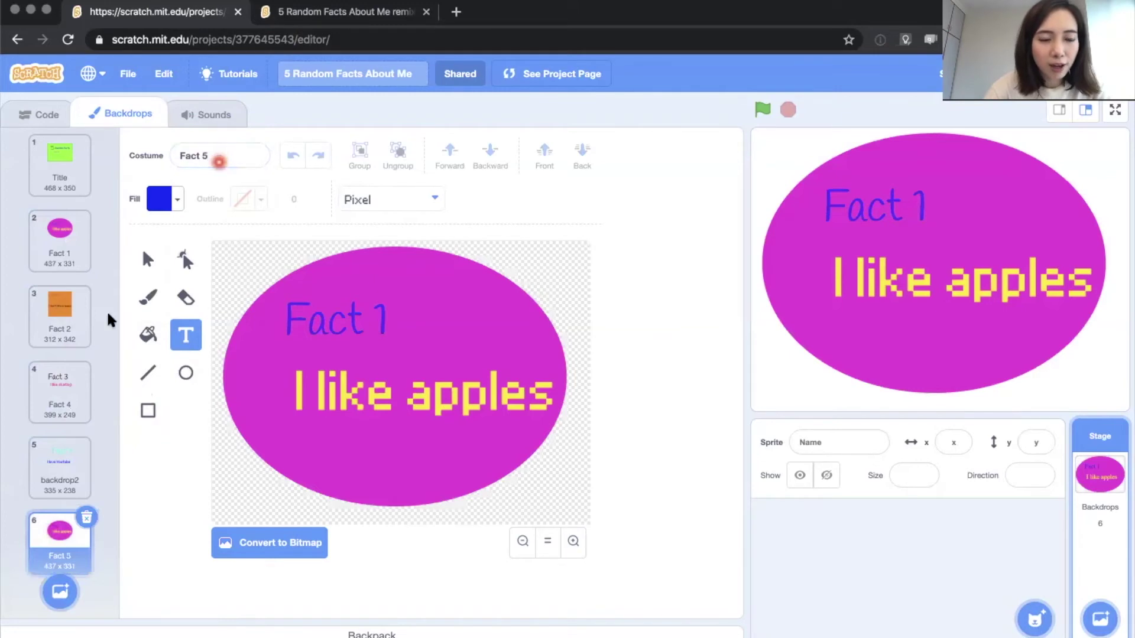
Rename the "I like skating" backdrop as "Fact 3".
left_click(62, 467)
left_click(65, 391)
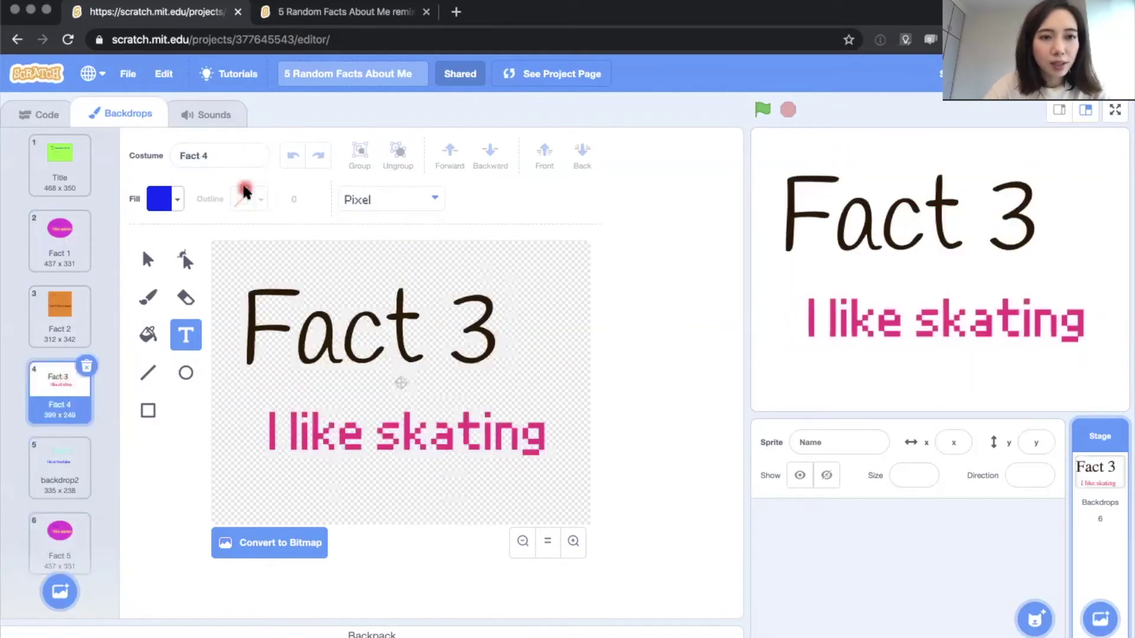
left_click(235, 159)
key("BackSpace")
type("3")
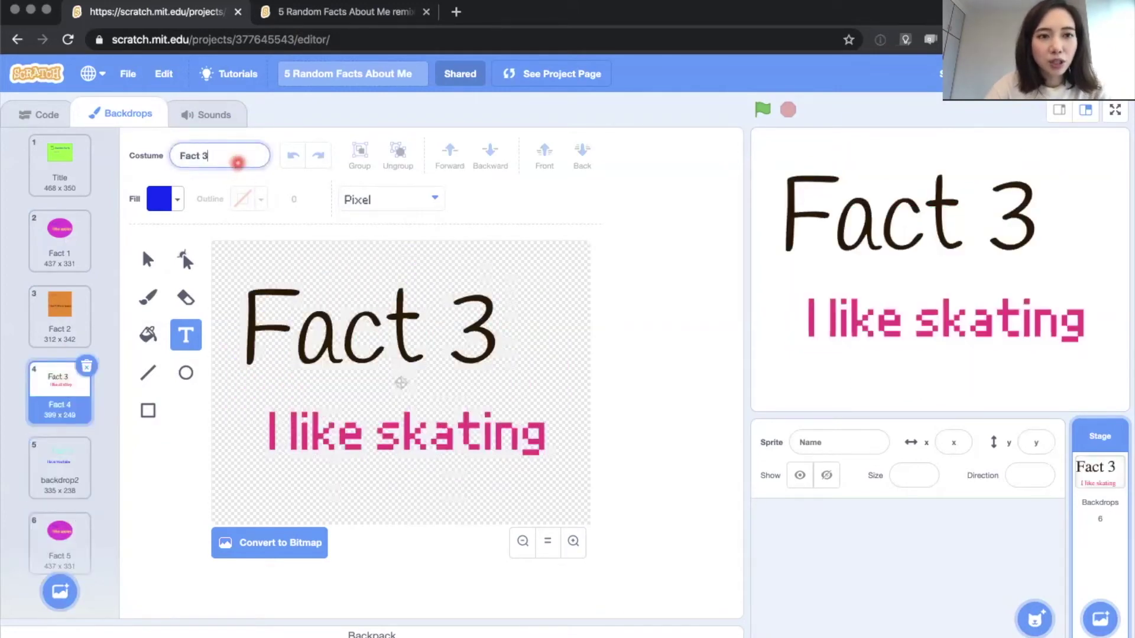
key("Return")
Rename the "I love Youtube" backdrop as "Fact 4".
left_click(52, 478)
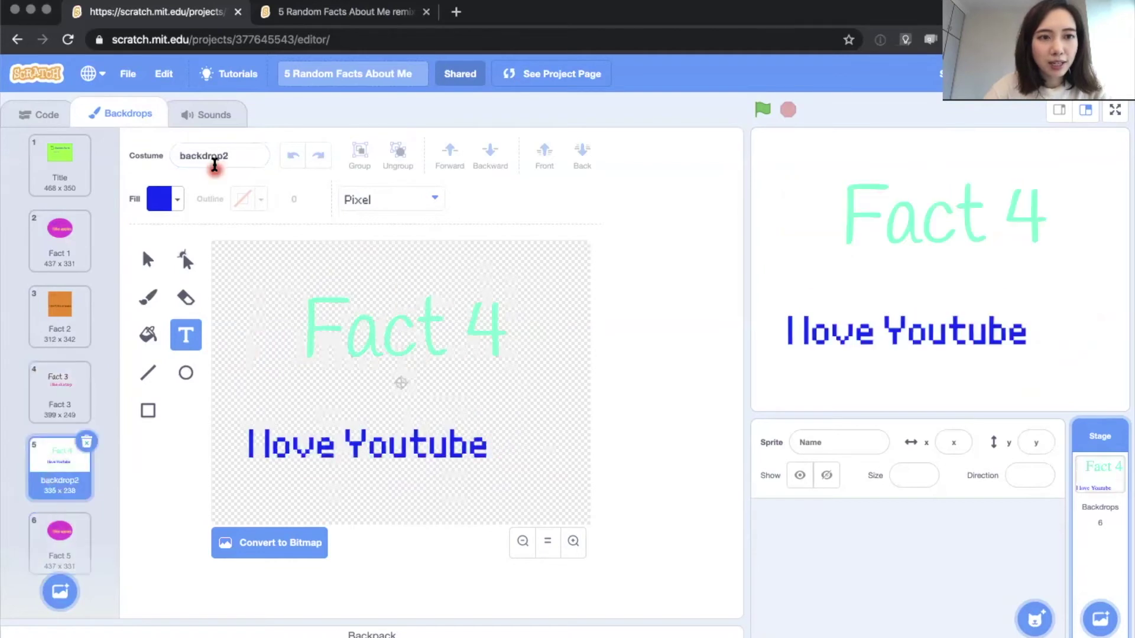
left_click(214, 156)
type("Fact 4")
key("Return")
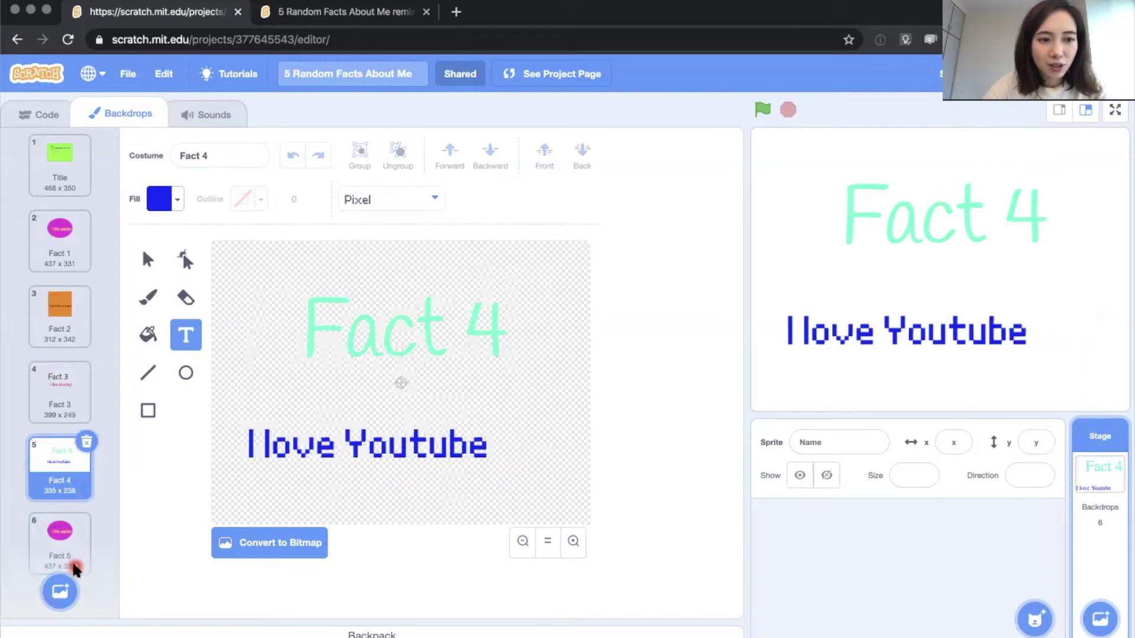
Change the heading text on the last "I like apples" backdrop to "Fact 5".
left_click(58, 537)
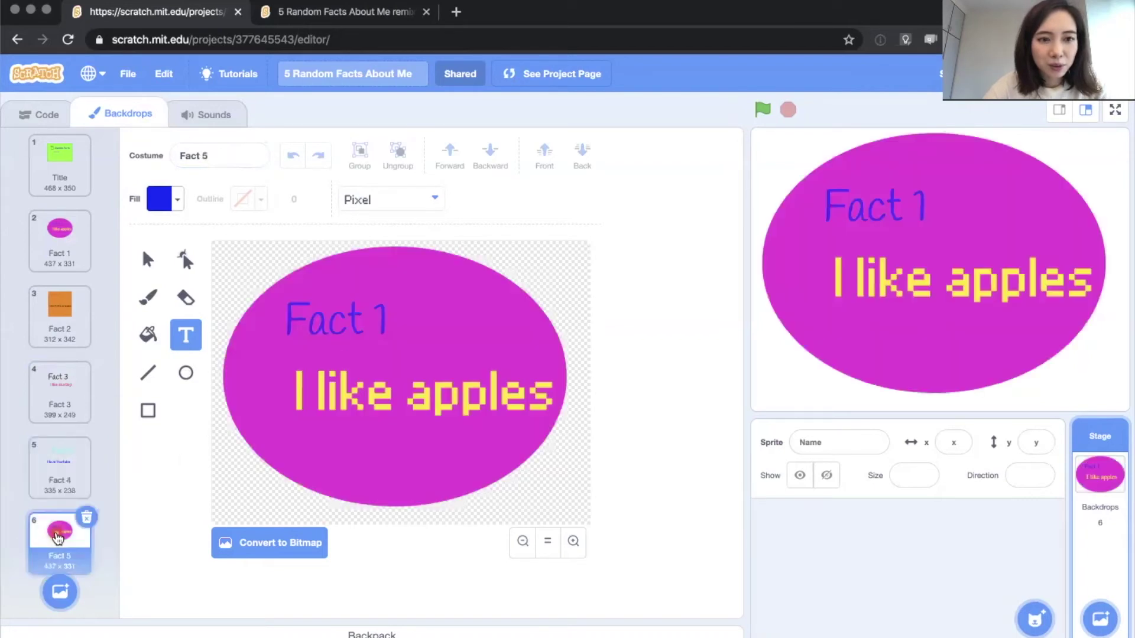
left_click(383, 317)
key("BackSpace")
type("5")
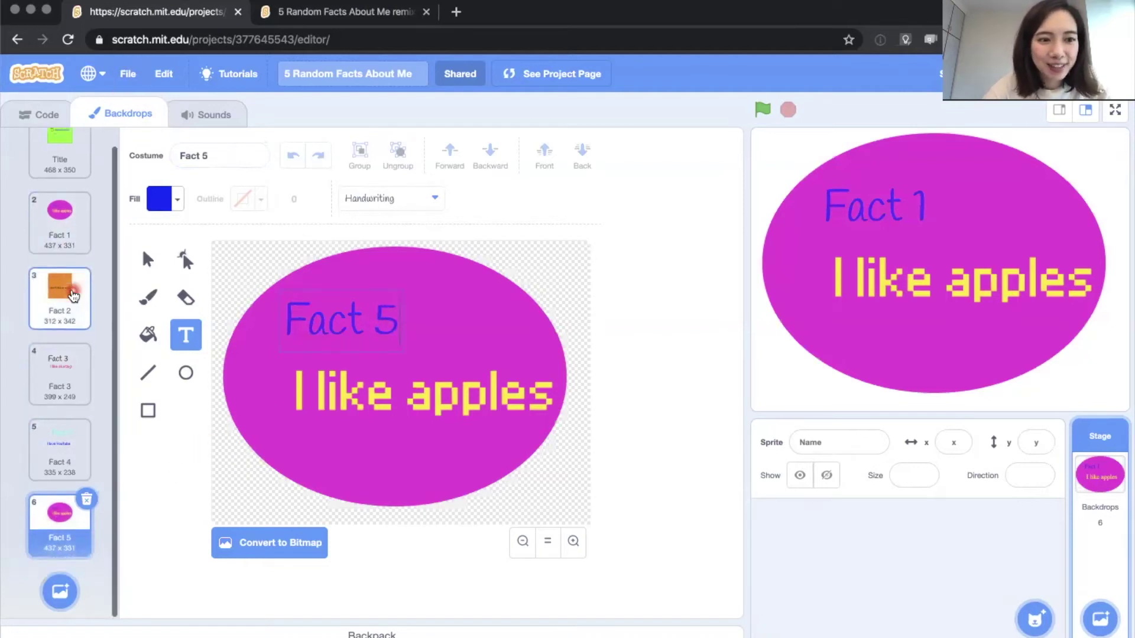
Paint a new backdrop with a large blue-violet ellipse about 411 by 319 in size, and name it "Thank you".
scroll(60, 472, "down", 1)
mouse_move(59, 591)
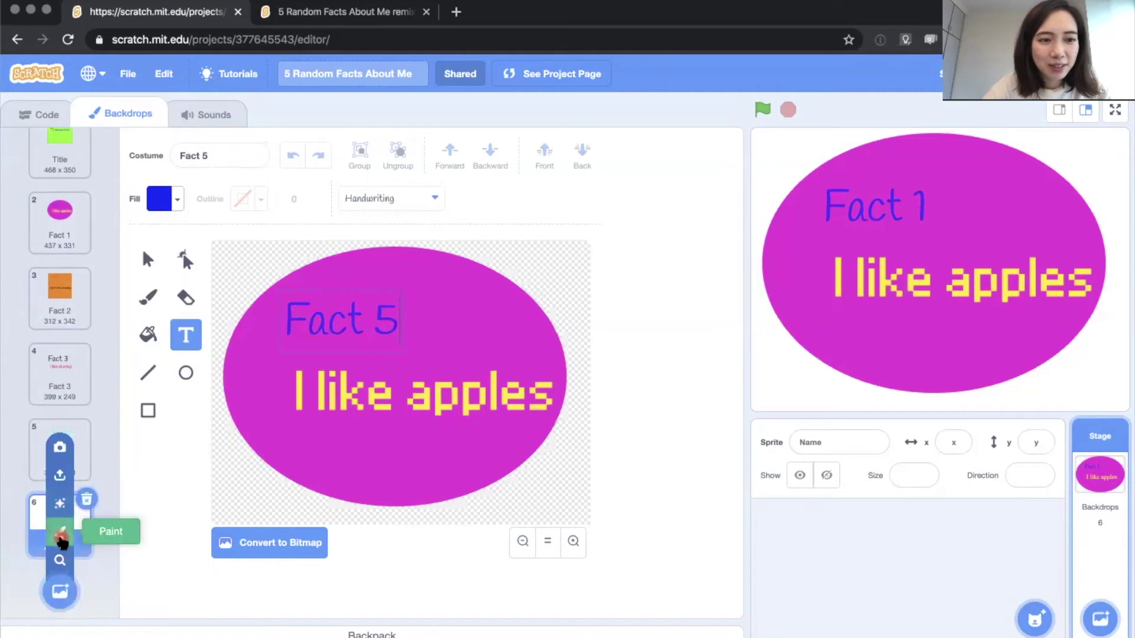
left_click(62, 540)
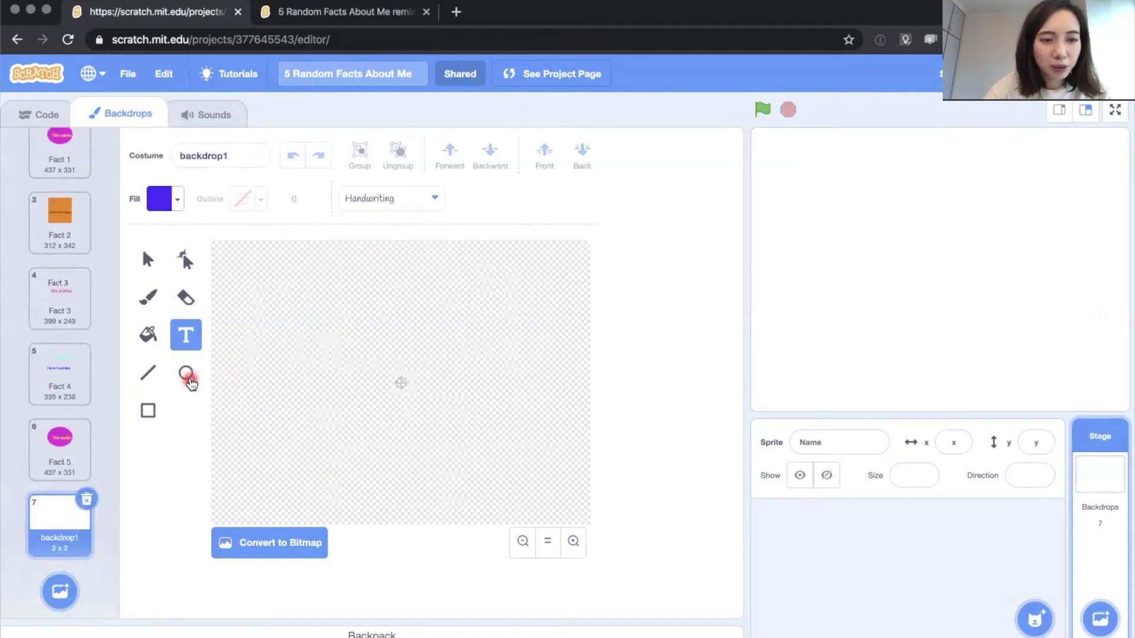
left_click(187, 373)
left_click_drag(252, 261, 572, 519)
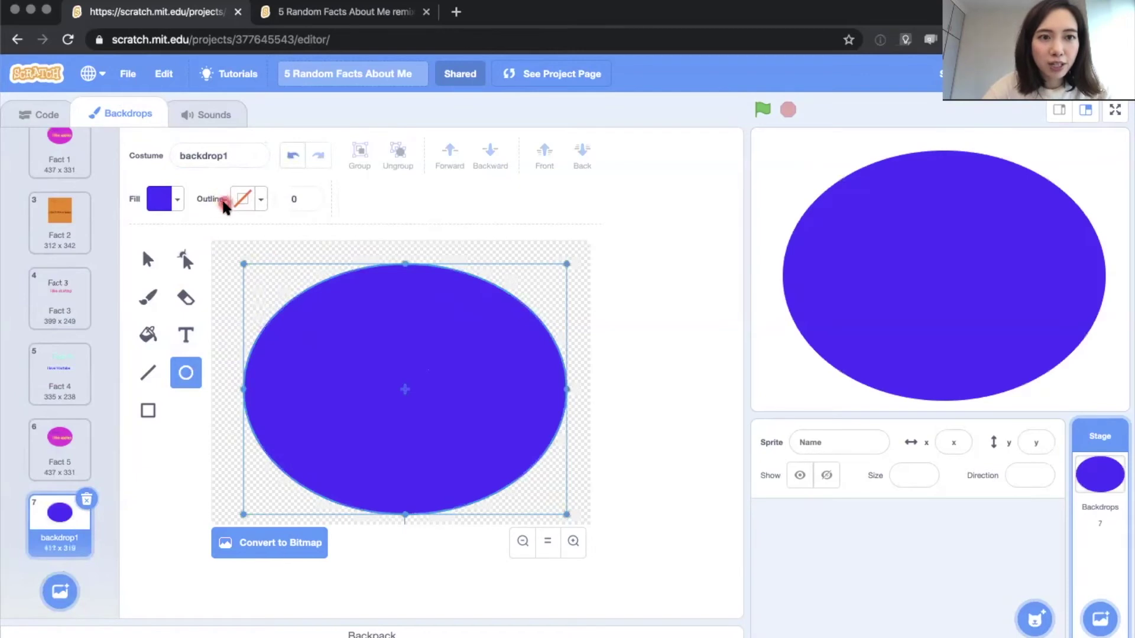
left_click(209, 155)
type("Thank you")
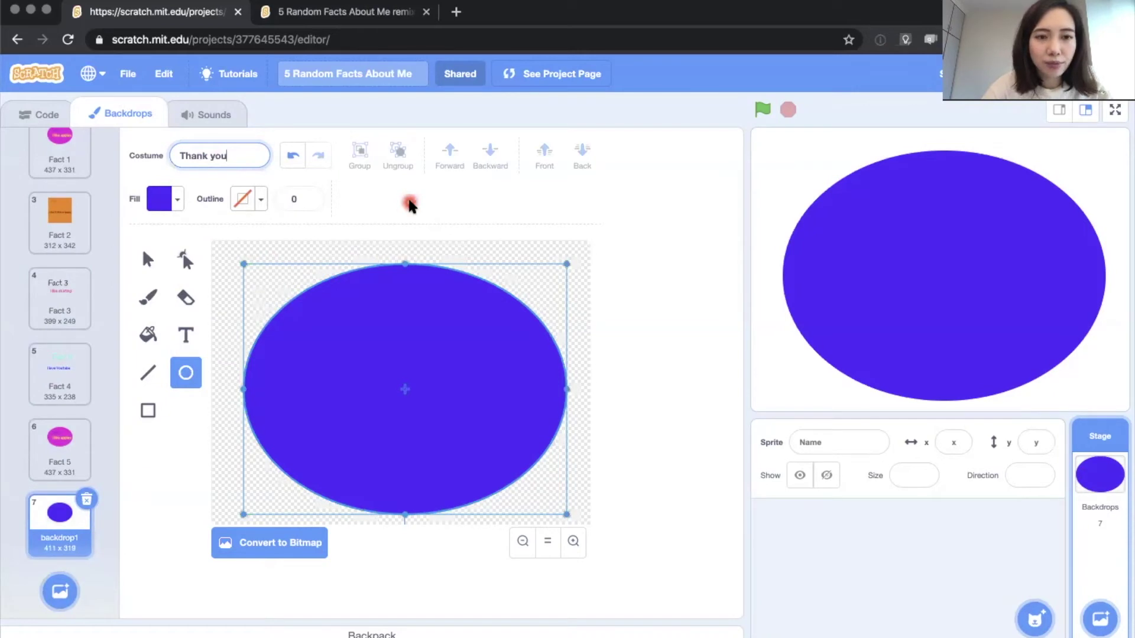
Add the text "Thank you" inside the ellipse, in mint green (color 47) and the Pixel font.
left_click(186, 335)
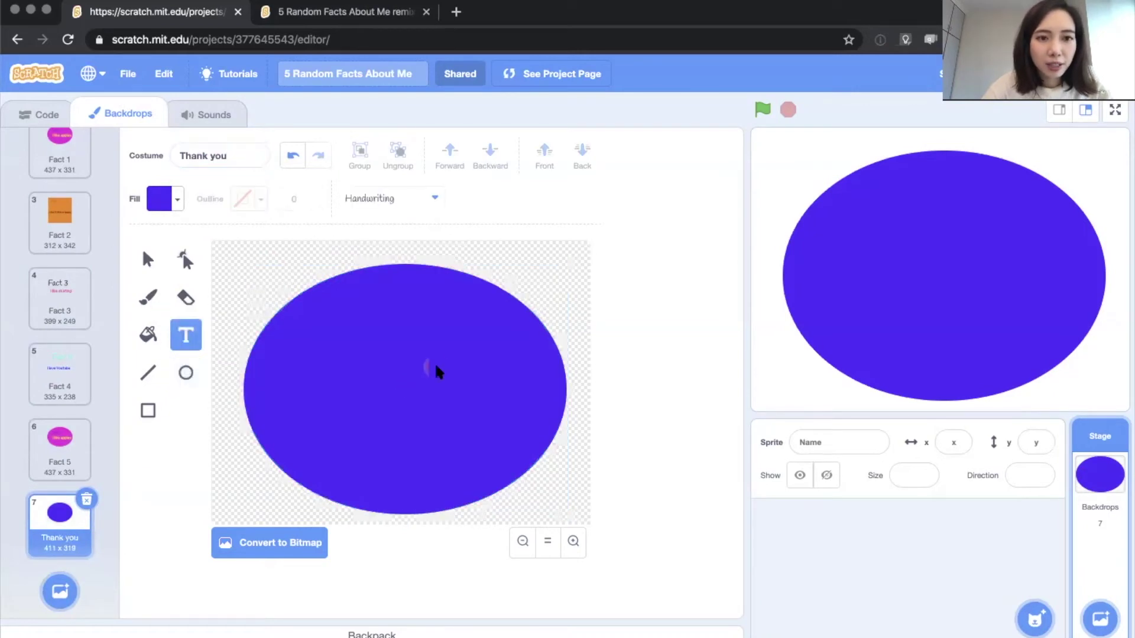
left_click(323, 360)
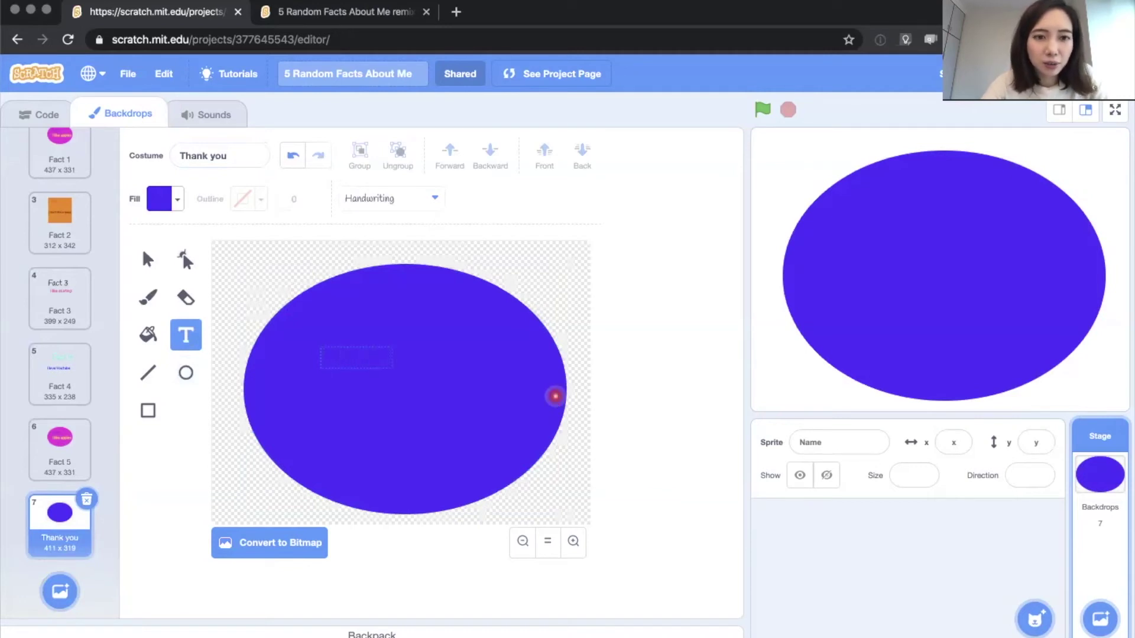
left_click(157, 195)
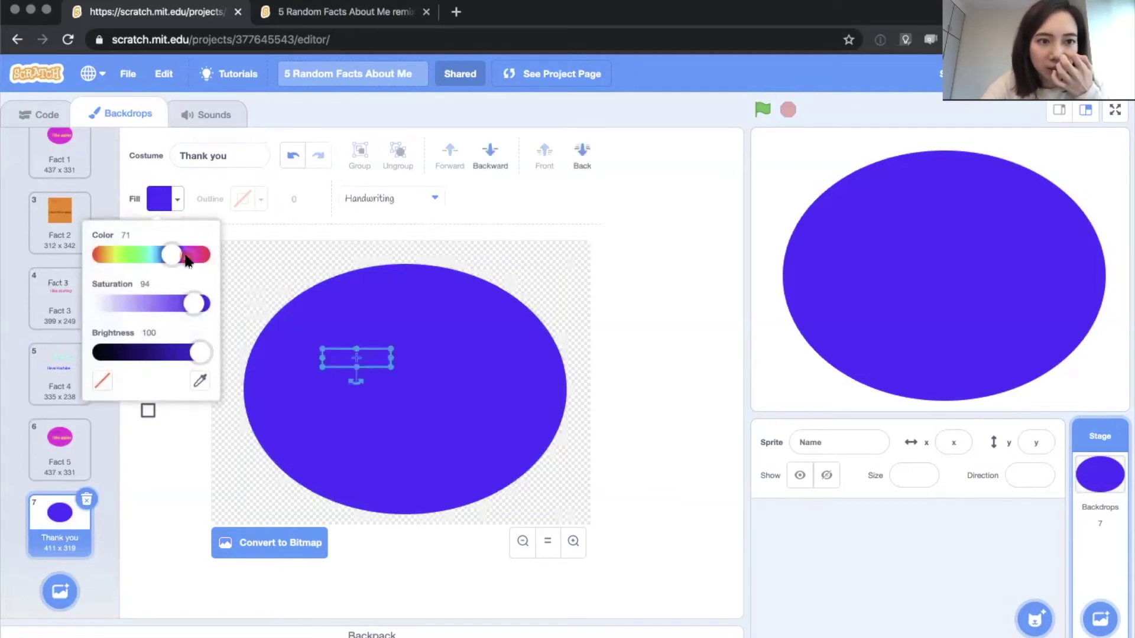
left_click_drag(185, 255, 149, 254)
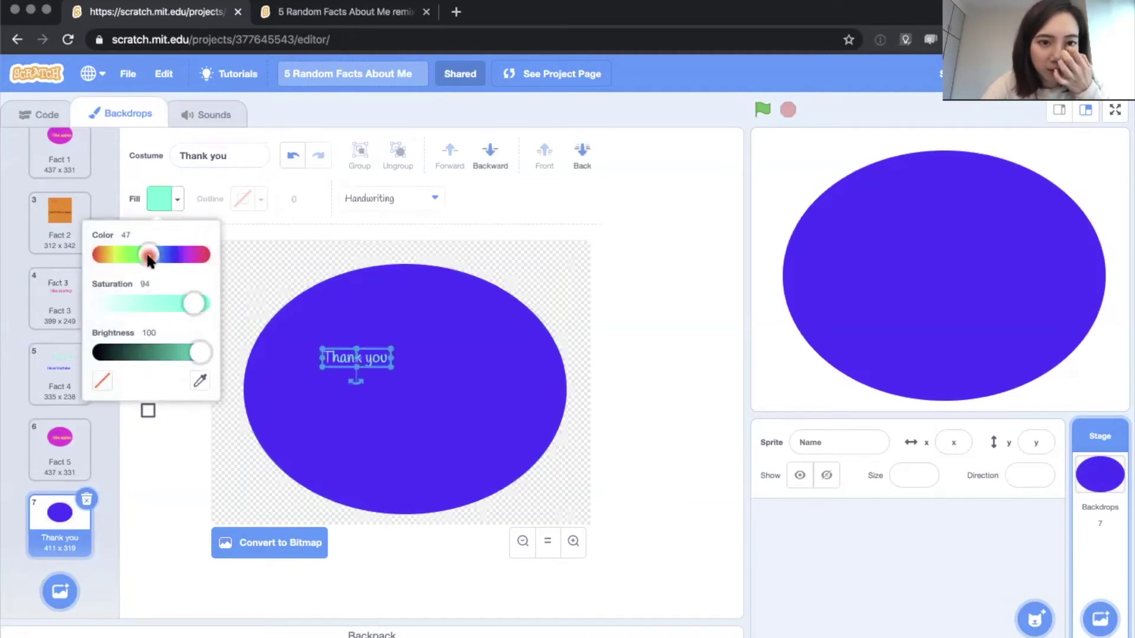
left_click(383, 207)
left_click(398, 380)
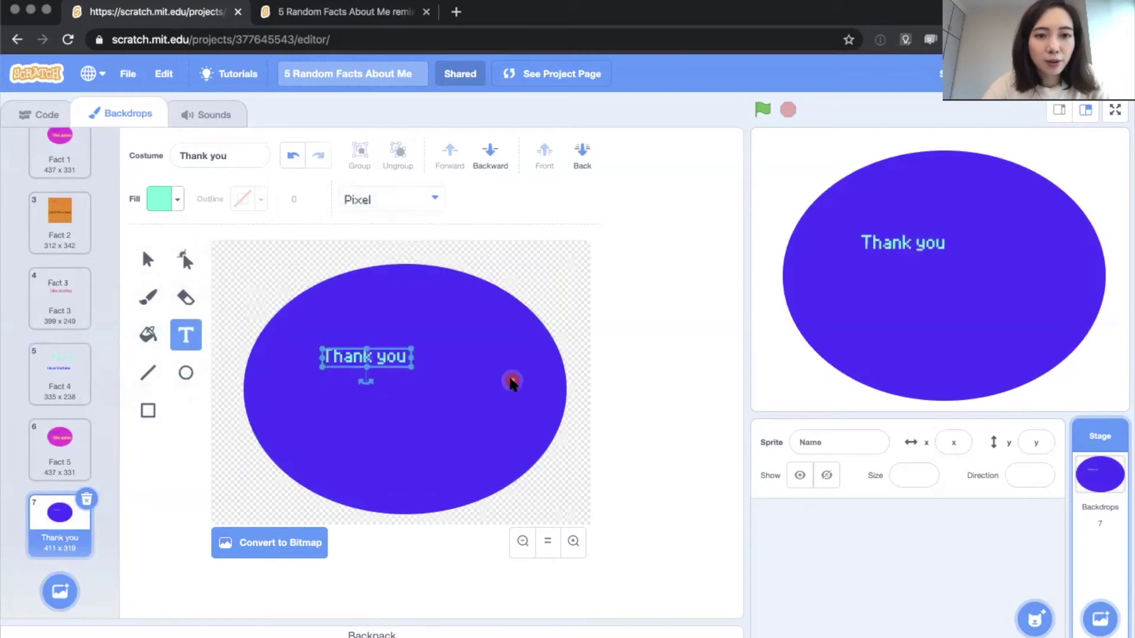
Extend the ellipse's text to read "Thank you for" on one line and "stopping by :)" on a second.
left_click(397, 358)
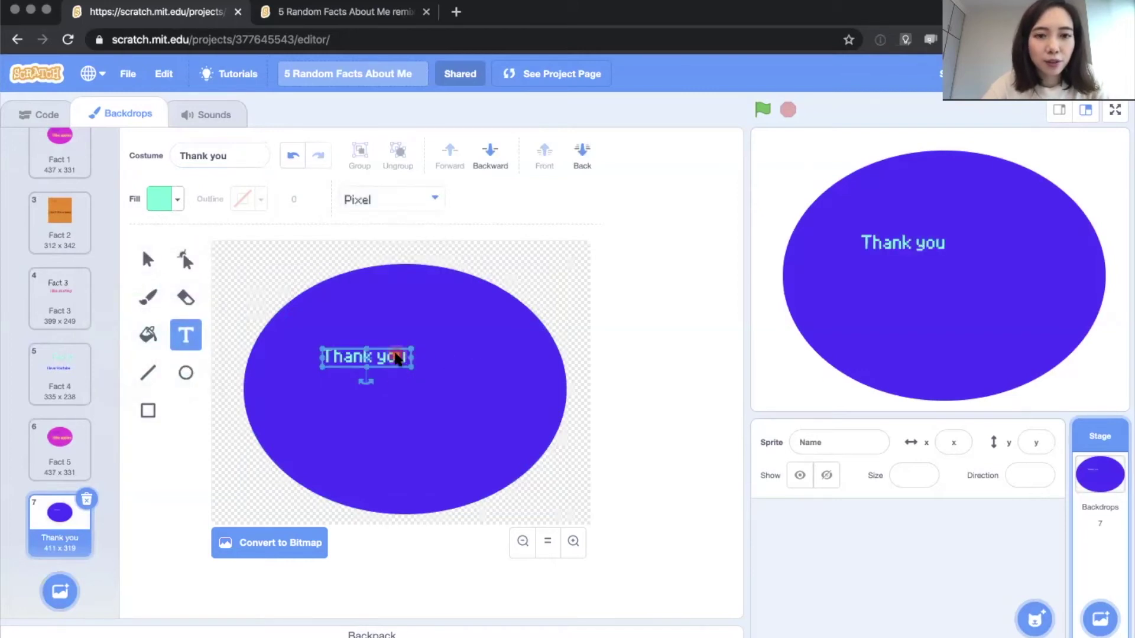
left_click(399, 357)
left_click(443, 360)
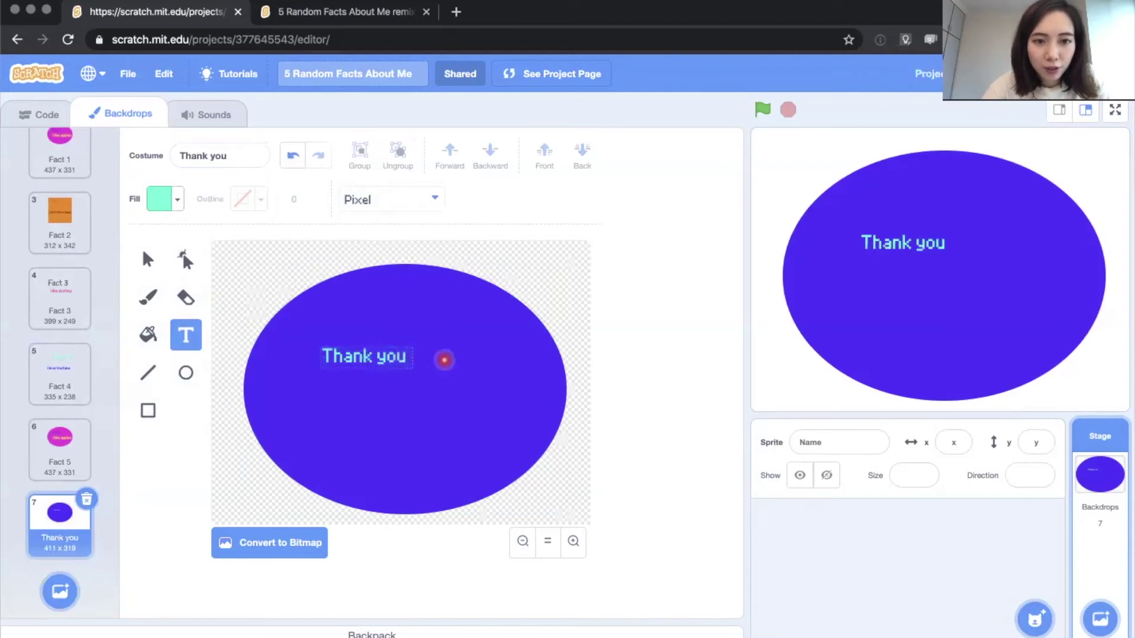
type("for")
key("BackSpace")
key("BackSpace")
key("BackSpace")
key("BackSpace")
type("fo")
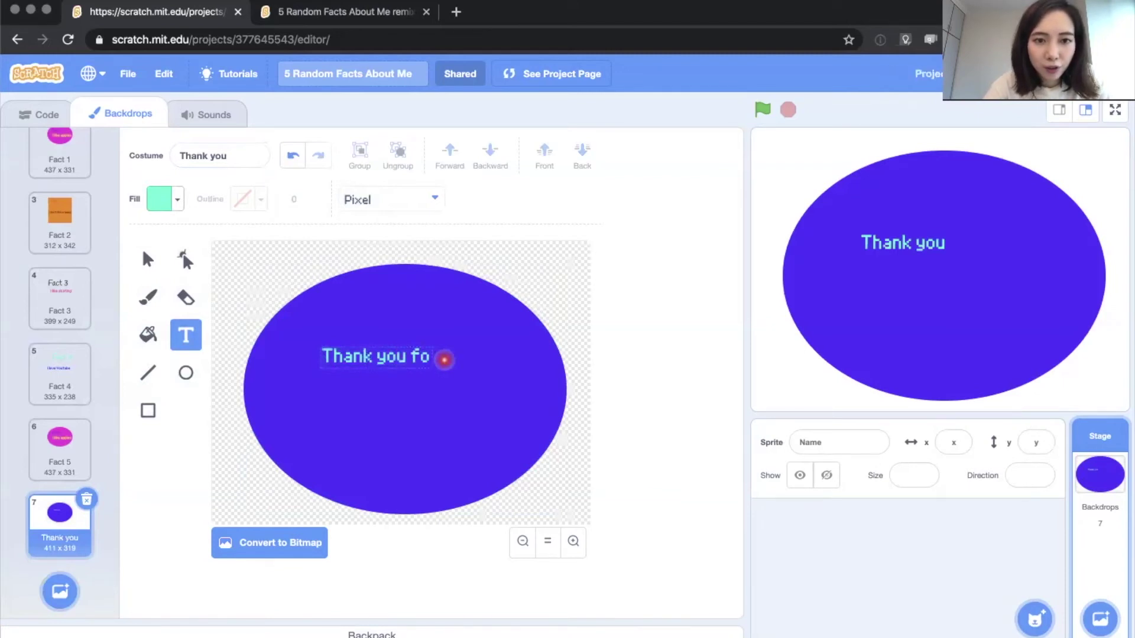
type("r")
key("Return")
type("stopping")
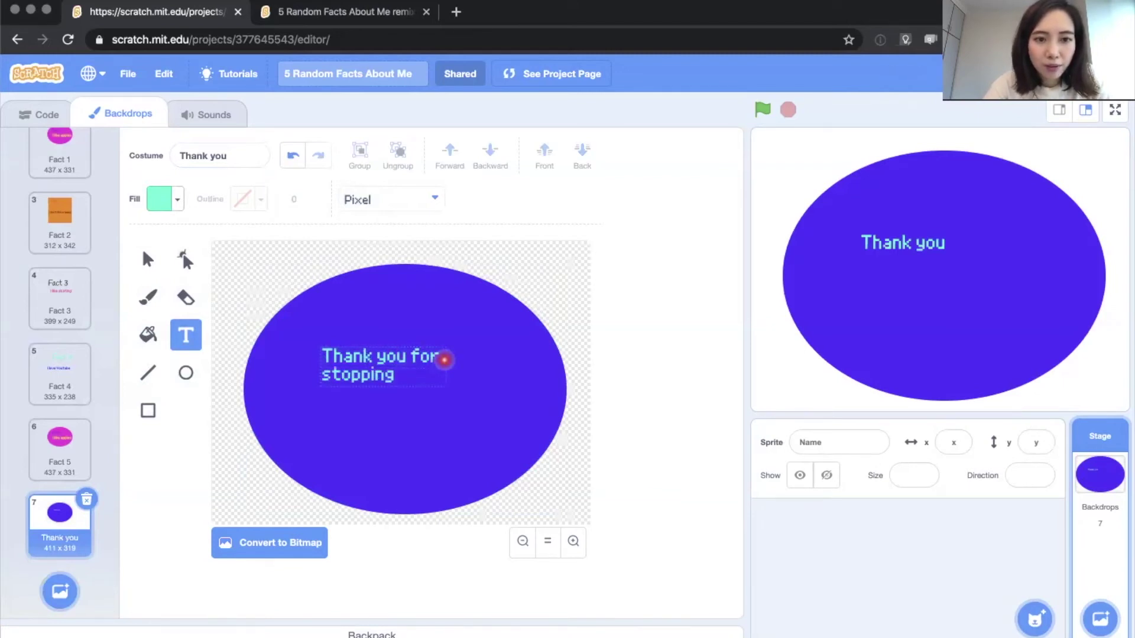
type(" by :)")
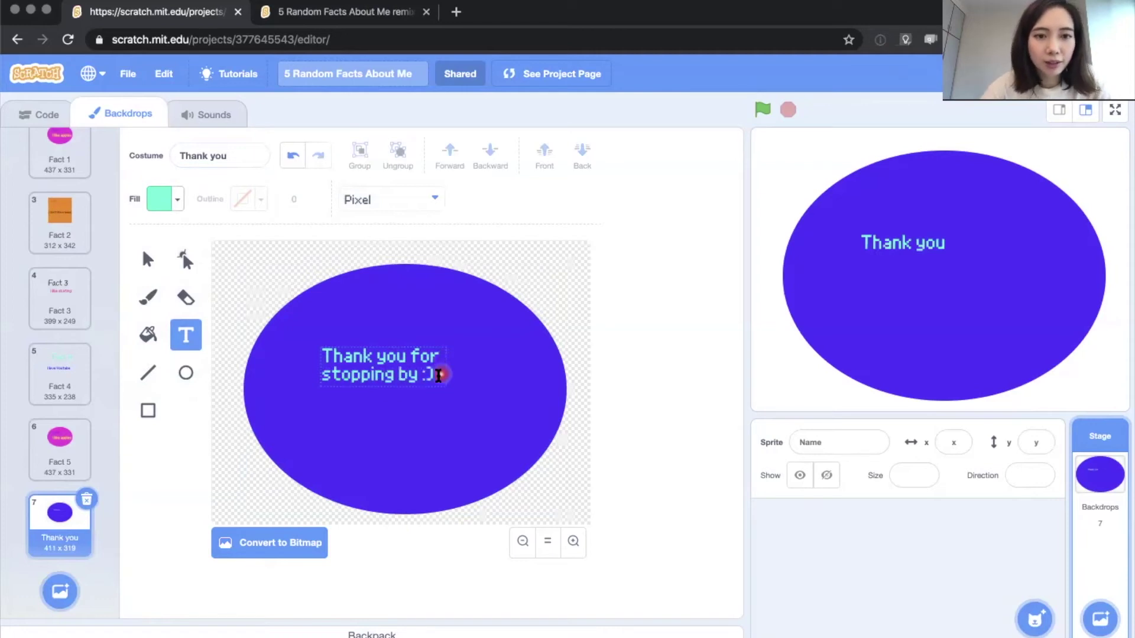
left_click(467, 385)
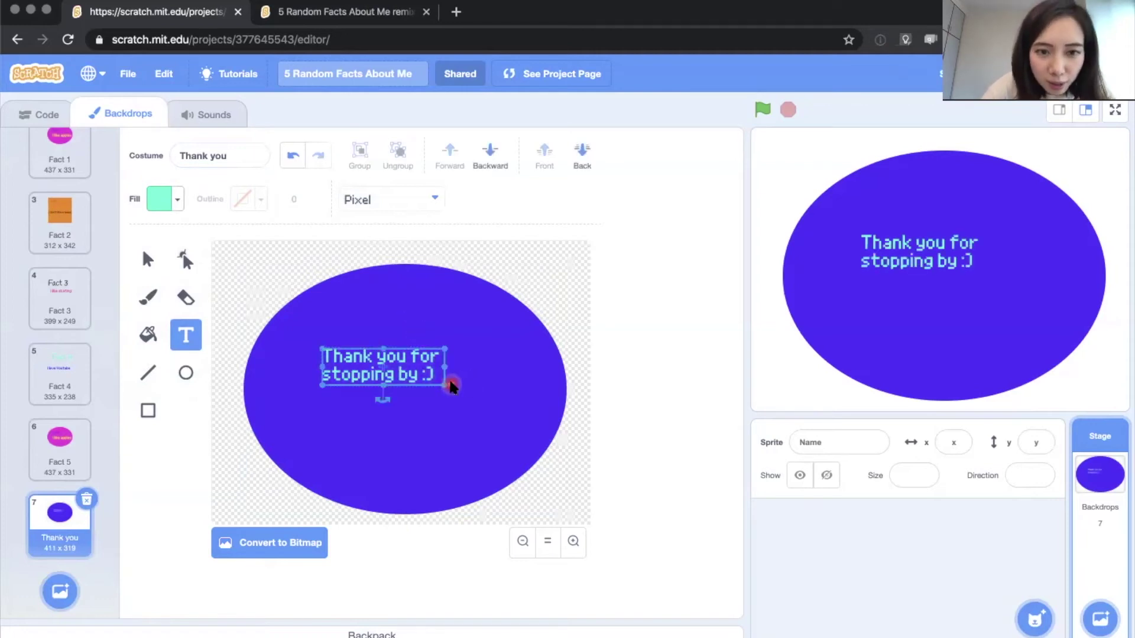
Enlarge the thank-you text so it spans most of the ellipse's width, and centre it in the ellipse.
left_click_drag(448, 382, 405, 382)
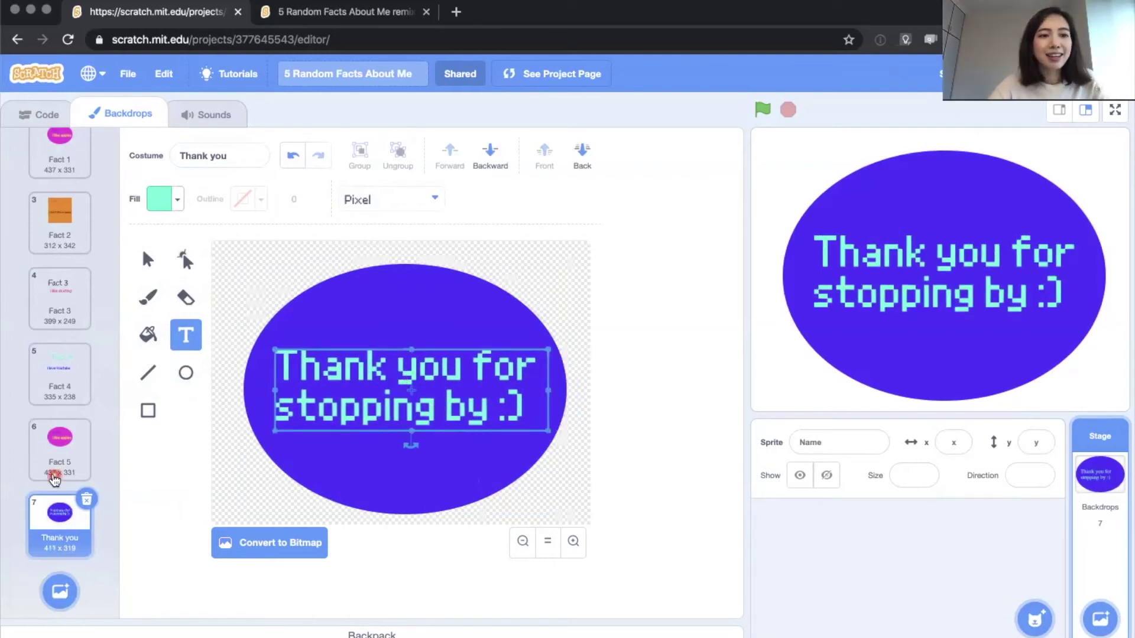
scroll(55, 479, "up", 2)
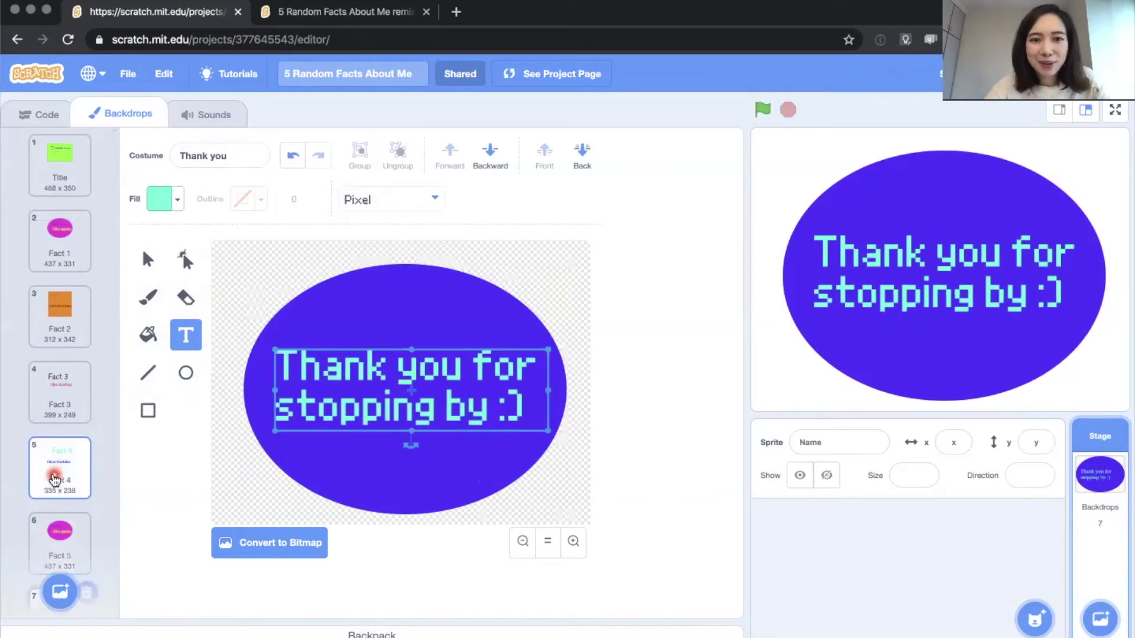
left_click(269, 504)
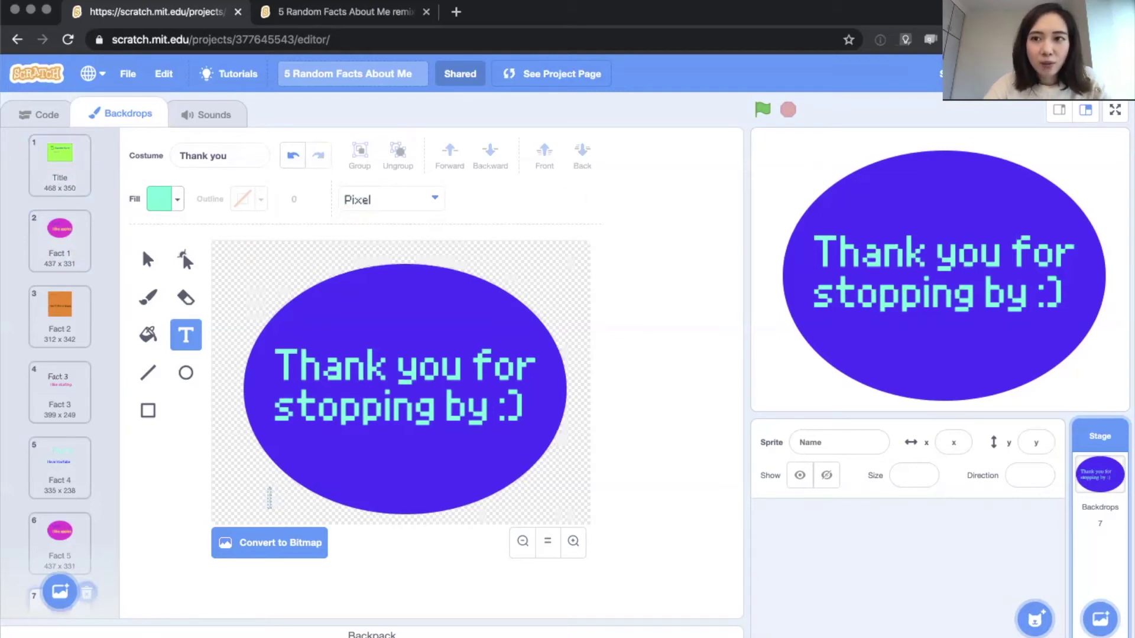
Start a script for the Stage with a "when green flag clicked" block.
left_click(42, 125)
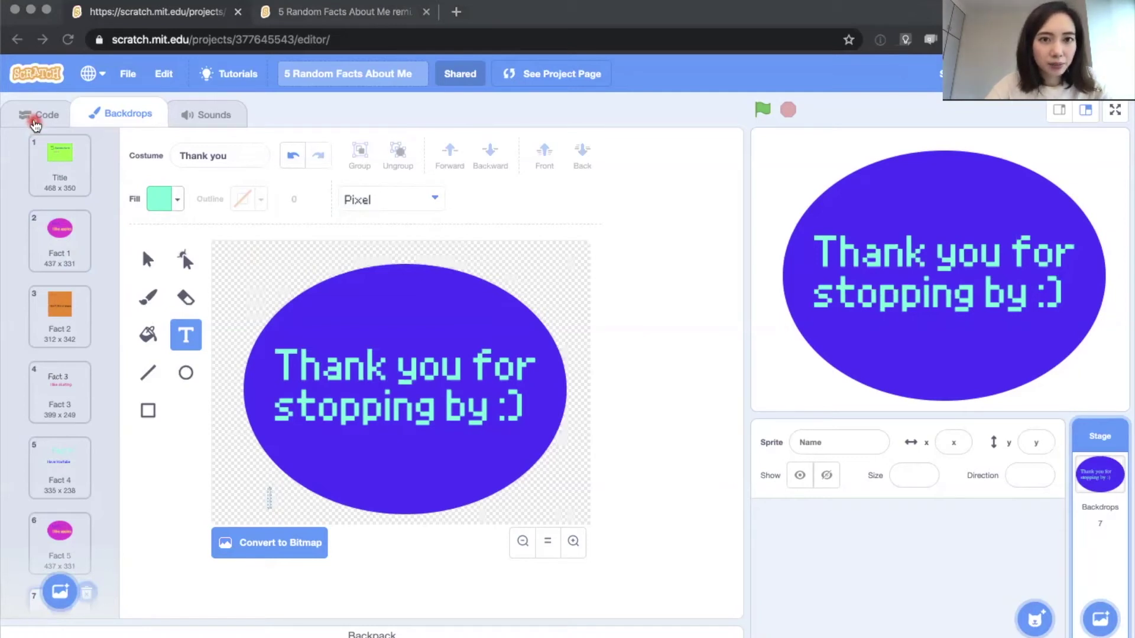
left_click(34, 124)
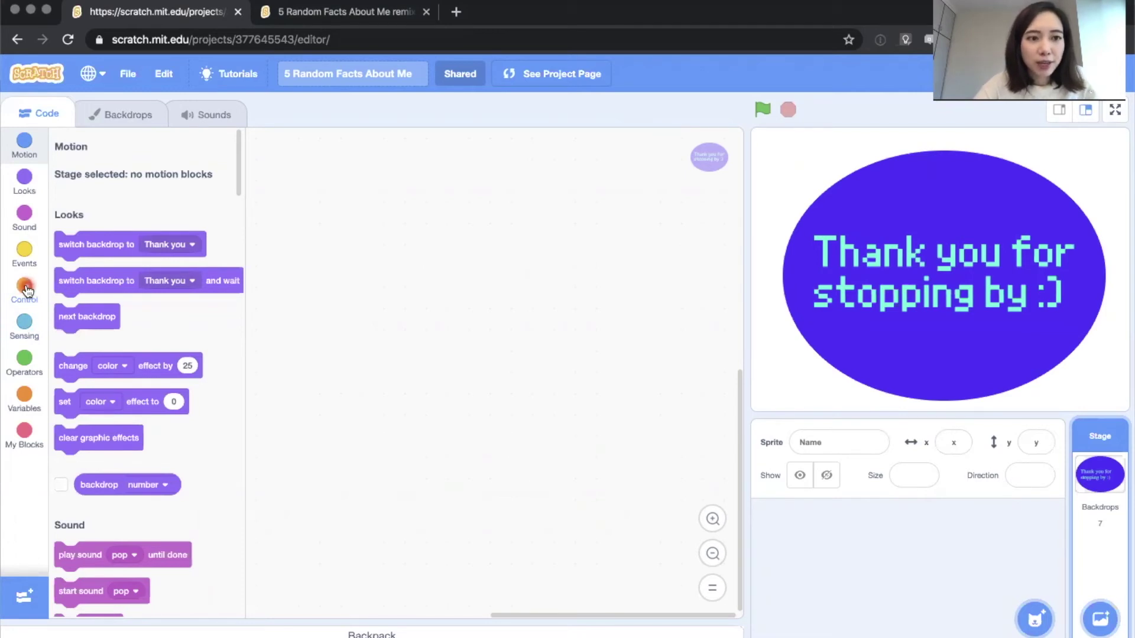
left_click(22, 256)
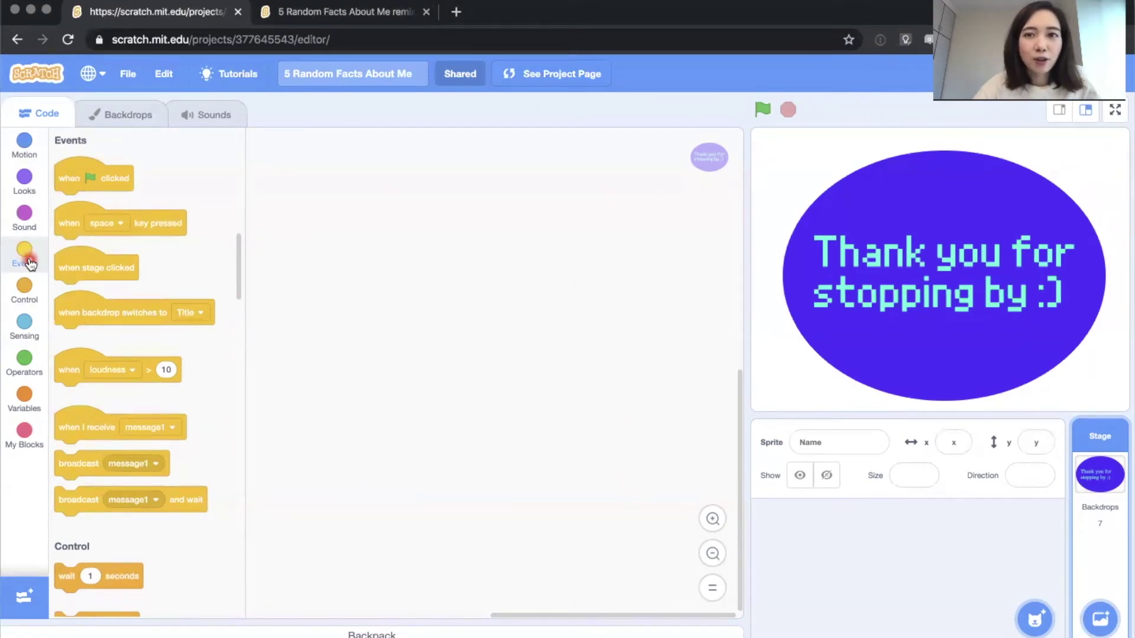
left_click(74, 171)
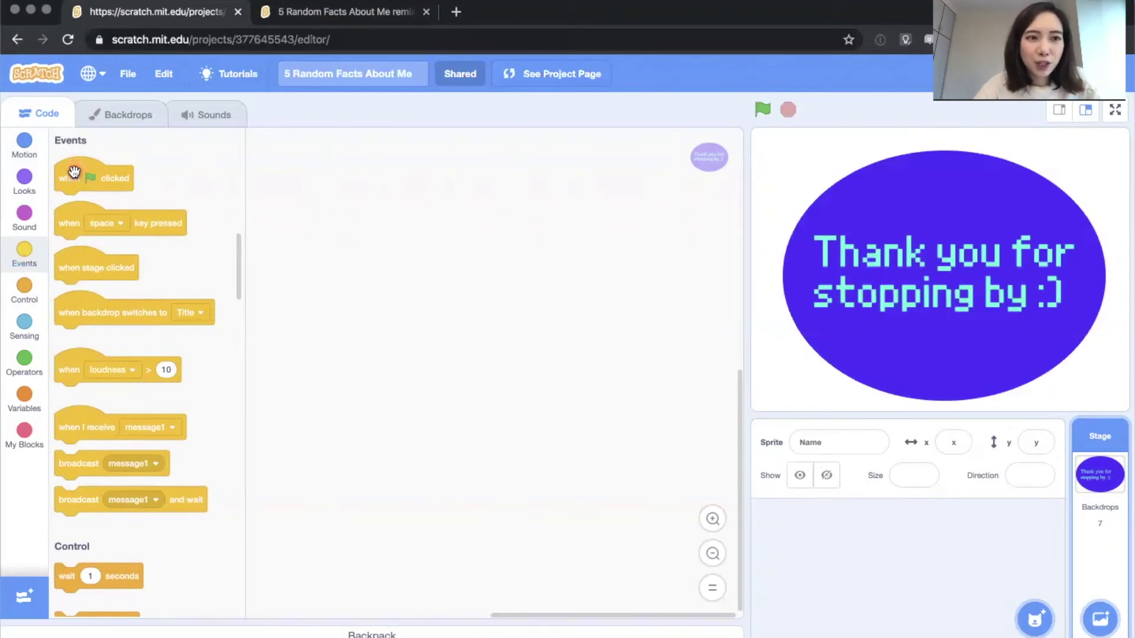
left_click_drag(74, 171, 315, 210)
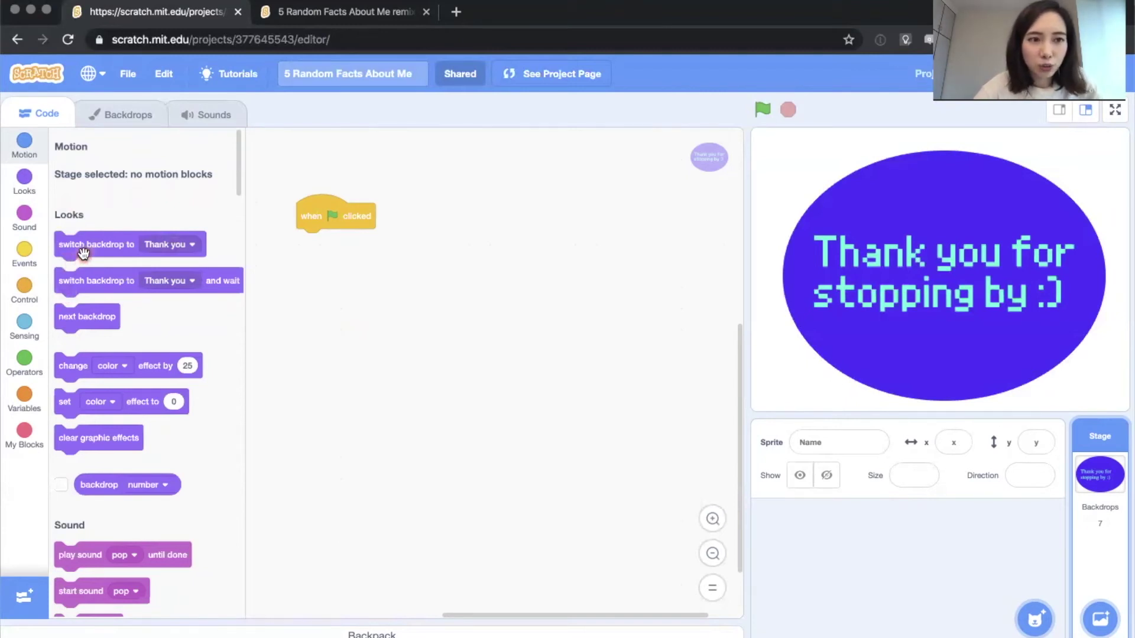
Attach a "switch backdrop to" block under the green flag block and set its backdrop to Title.
left_click(24, 176)
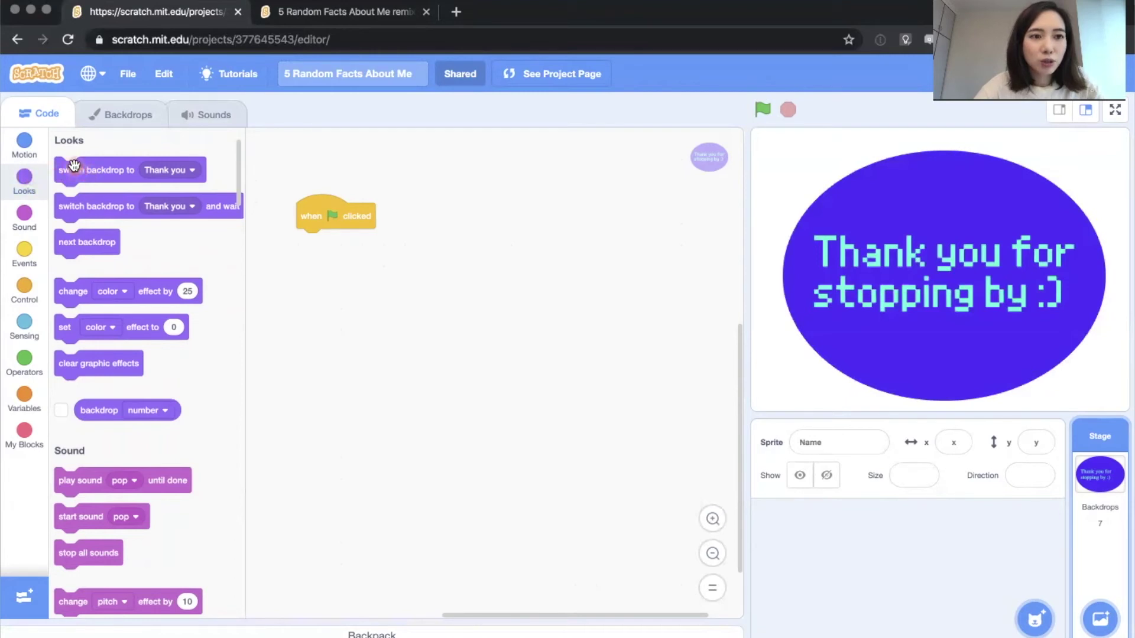
left_click_drag(74, 164, 313, 247)
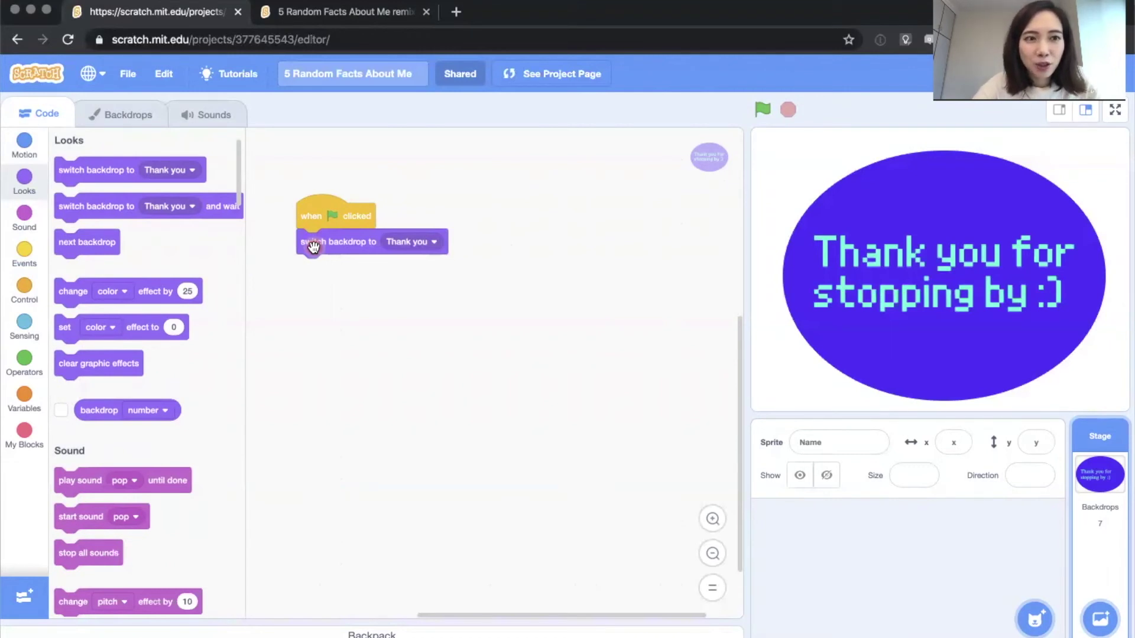
mouse_move(313, 249)
left_mouse_down()
mouse_move(327, 283)
mouse_move(318, 255)
left_mouse_up()
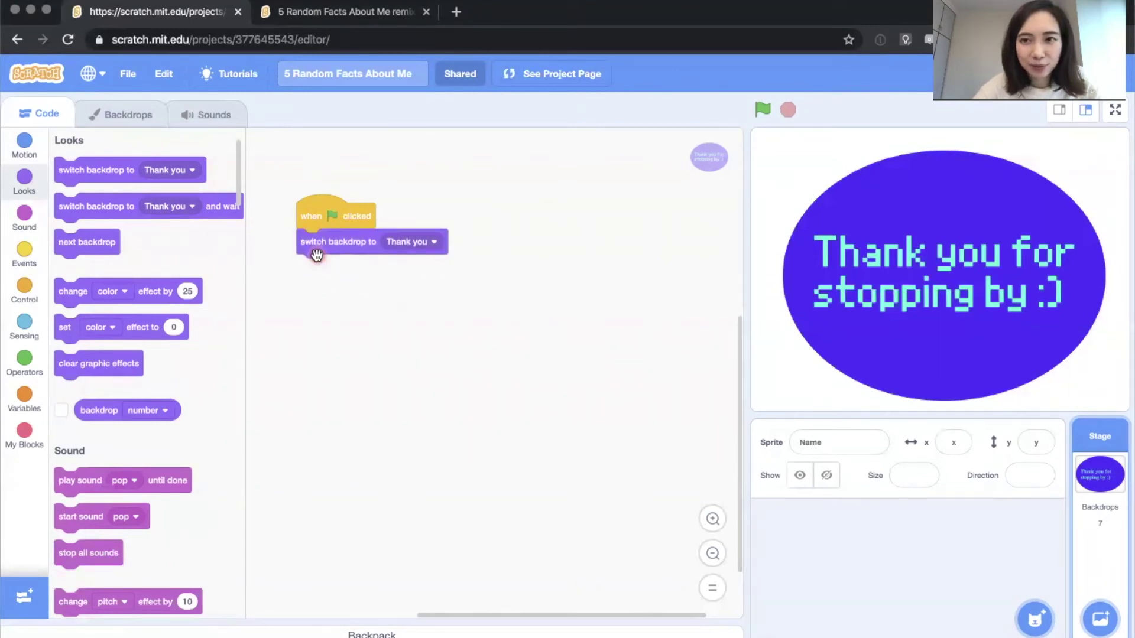
left_click(317, 256)
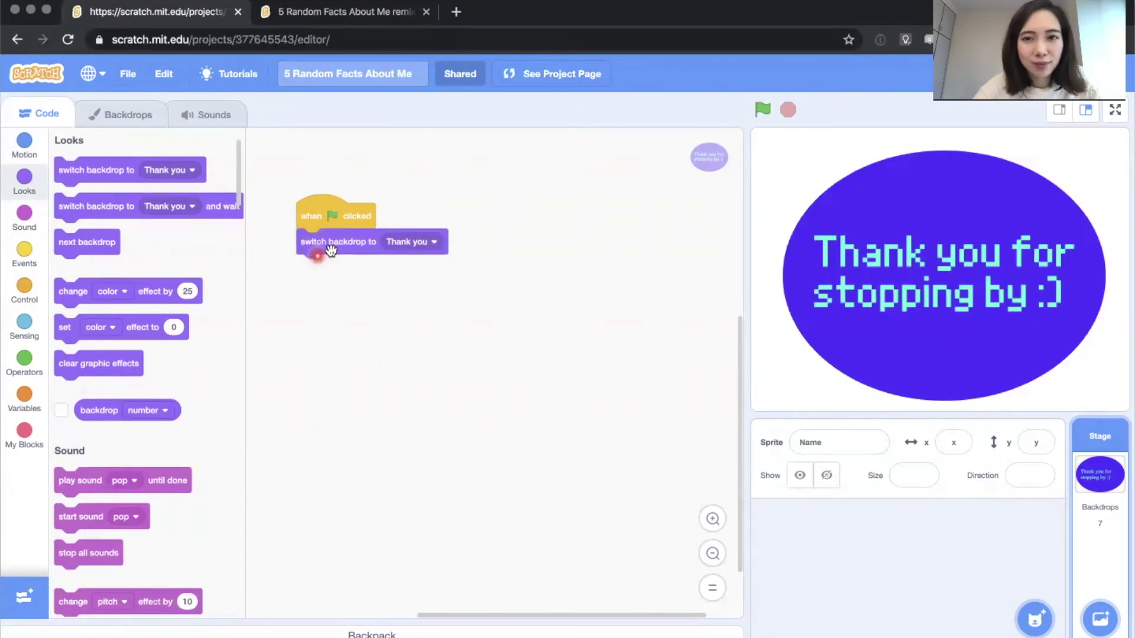
left_click(426, 243)
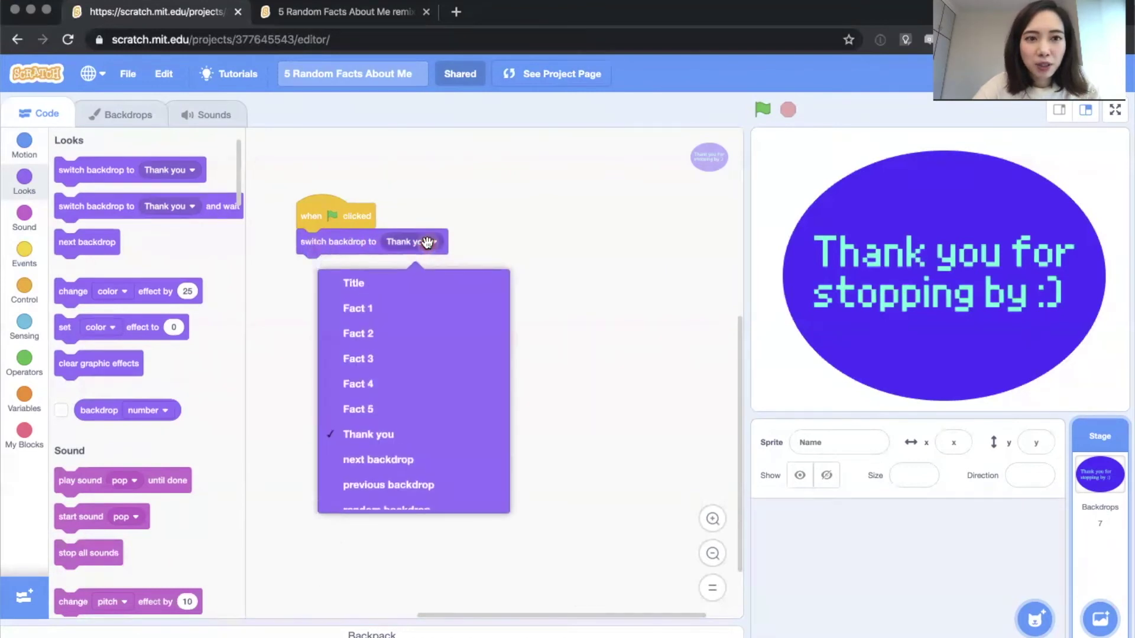
left_click(418, 286)
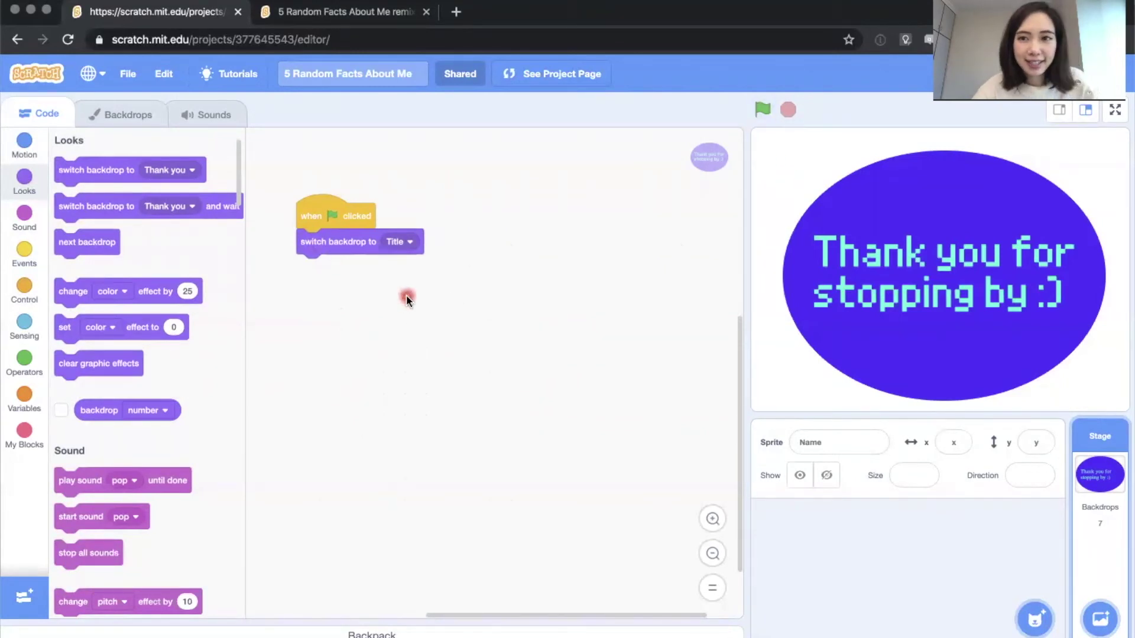
Run the project with the green flag to check that it starts on the Title backdrop.
left_click(762, 110)
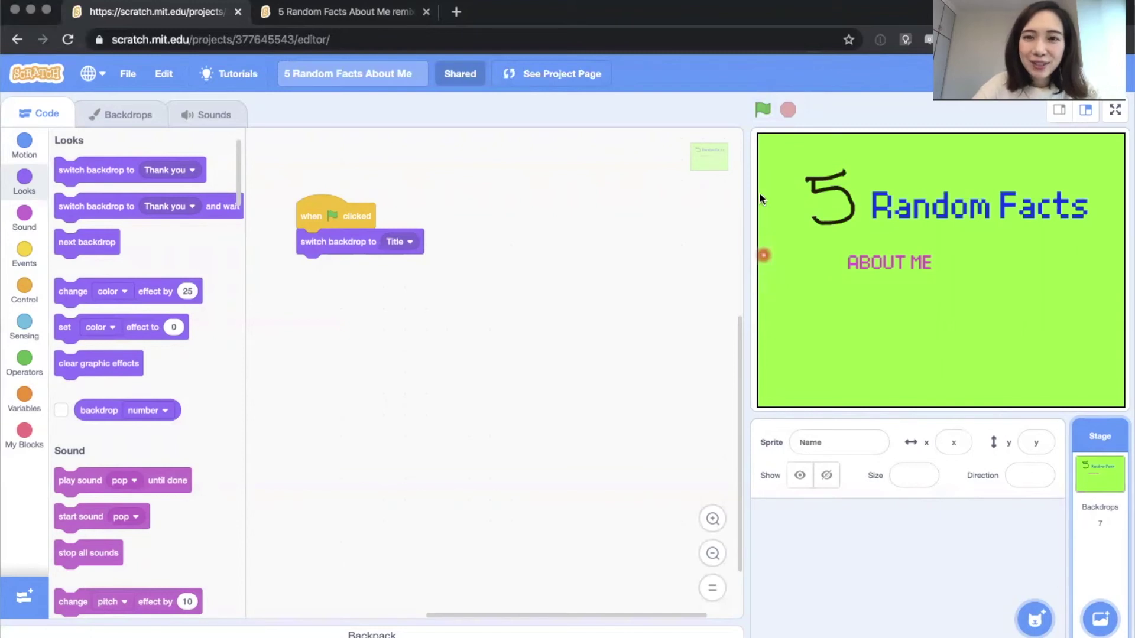
left_click(763, 109)
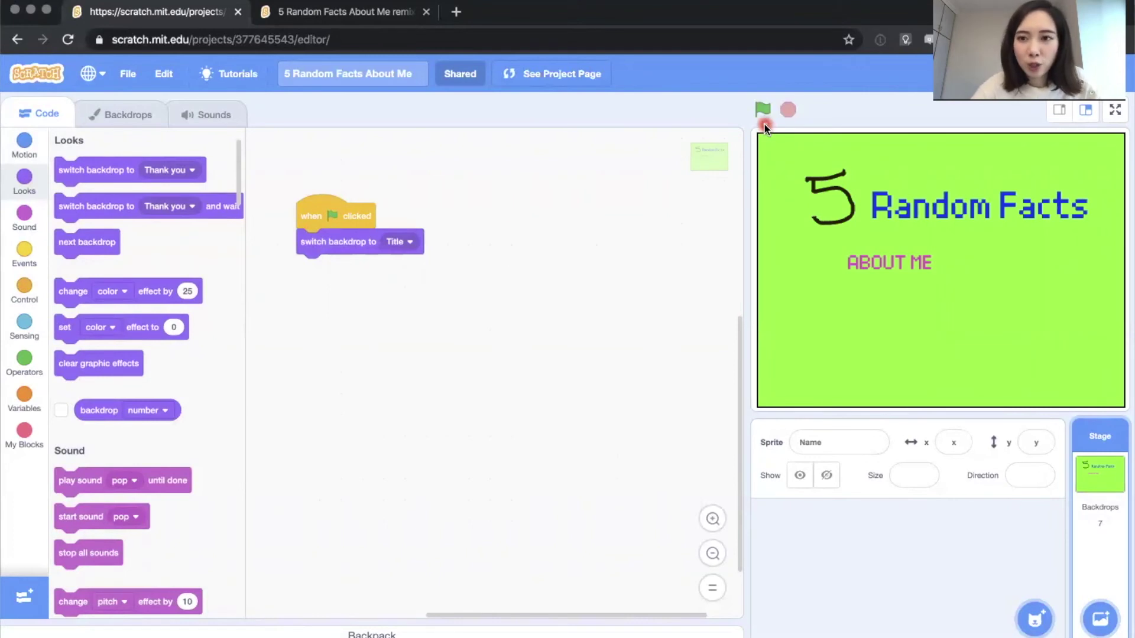
left_click(763, 121)
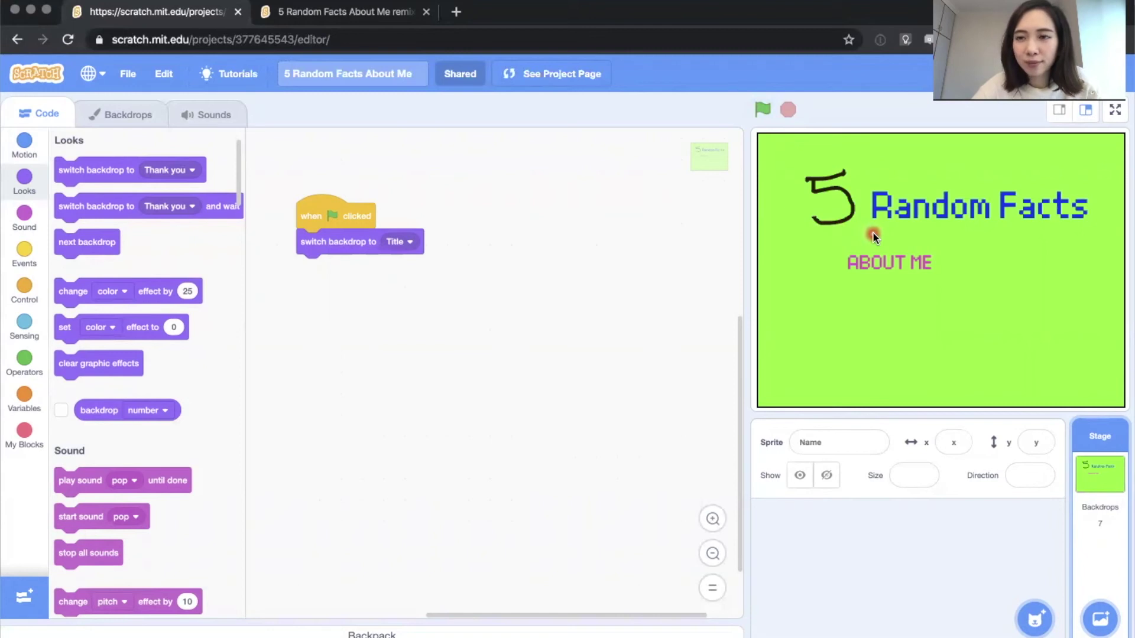
left_click(400, 243)
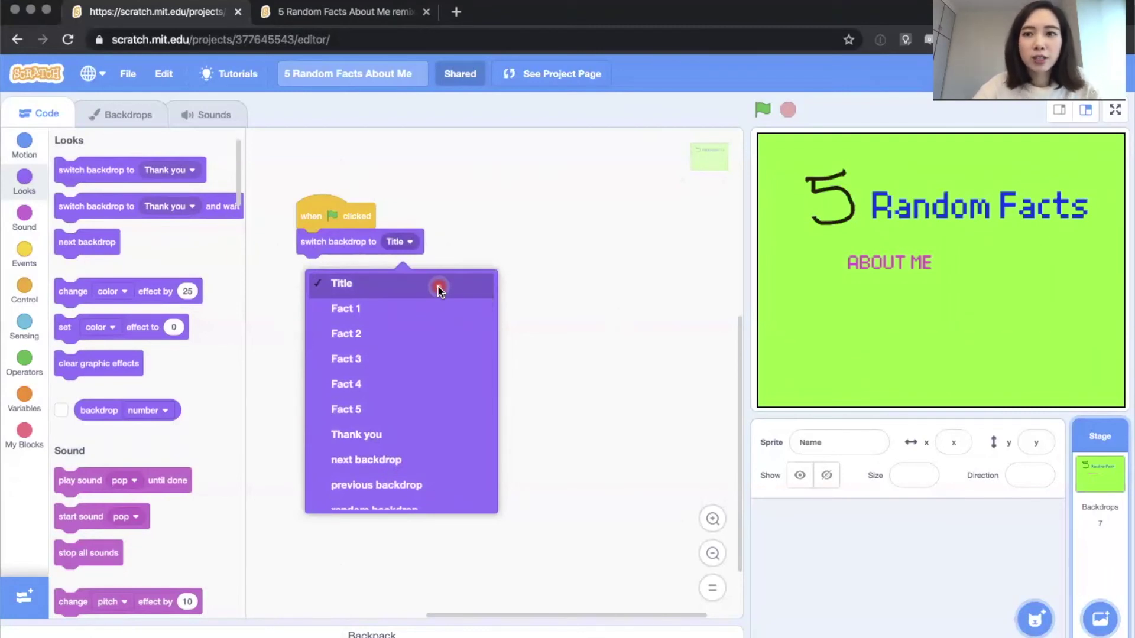
left_click(357, 225)
left_click(34, 308)
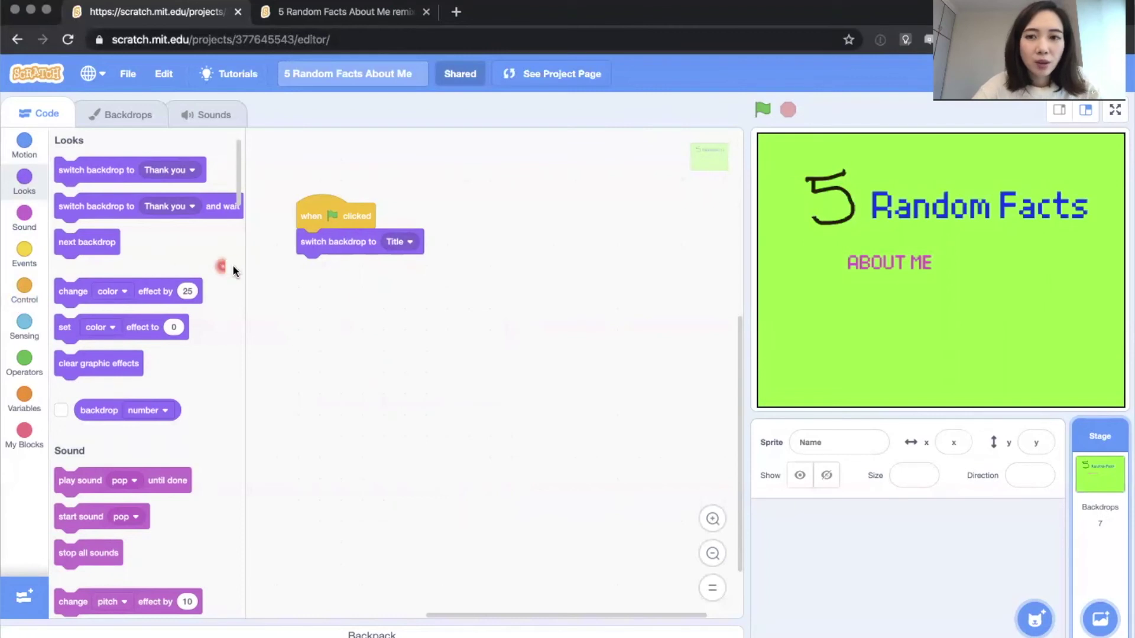
left_click(95, 333)
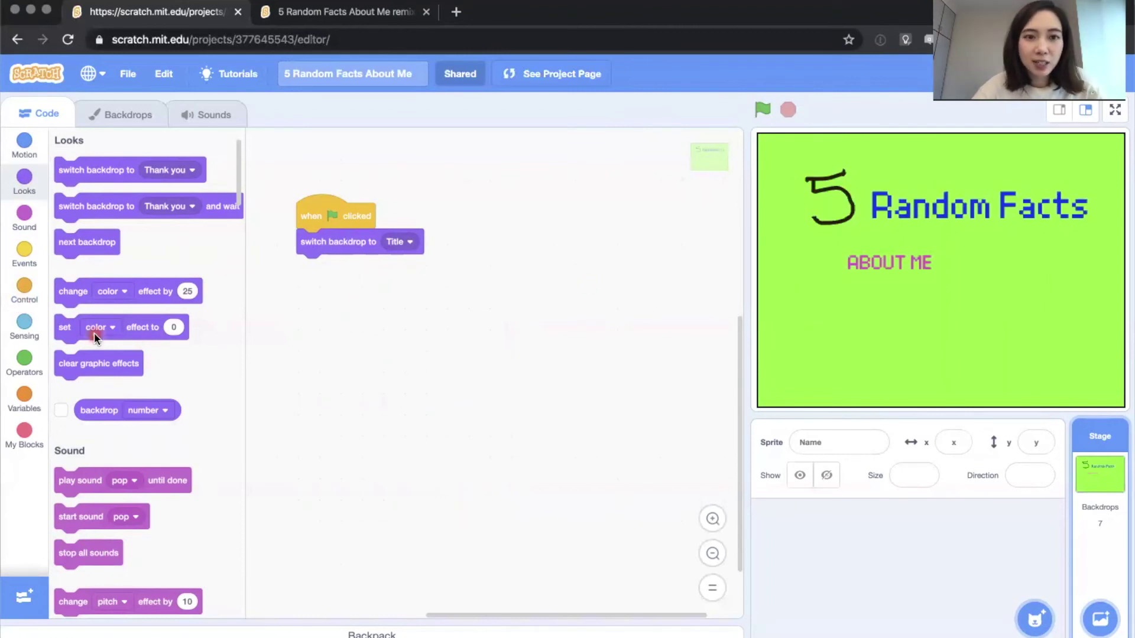
left_click(22, 292)
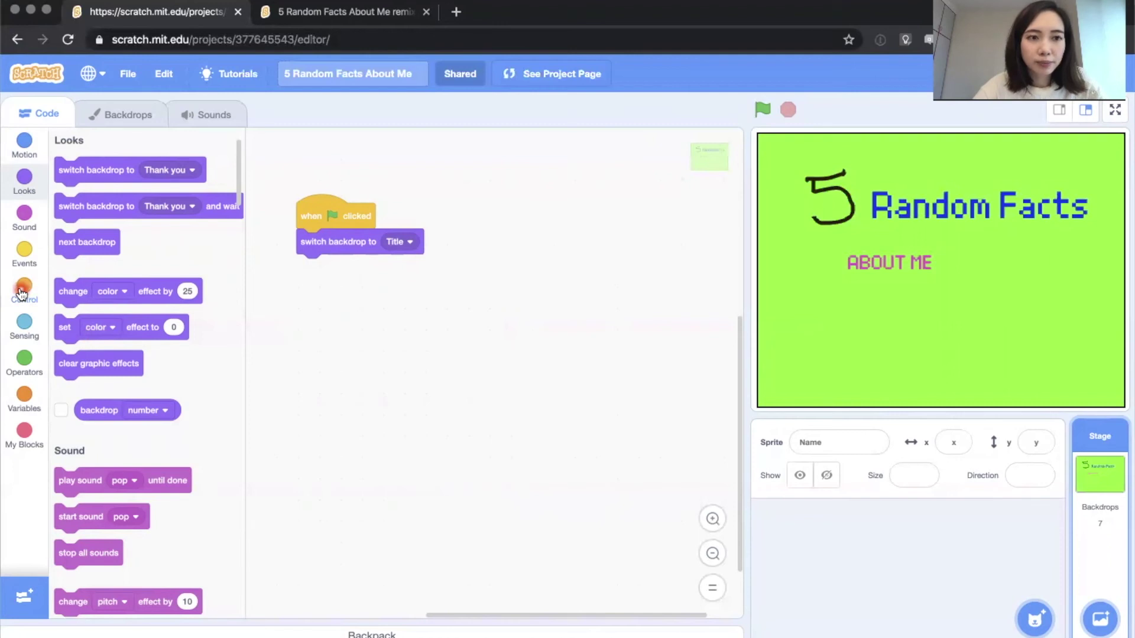
left_click(22, 293)
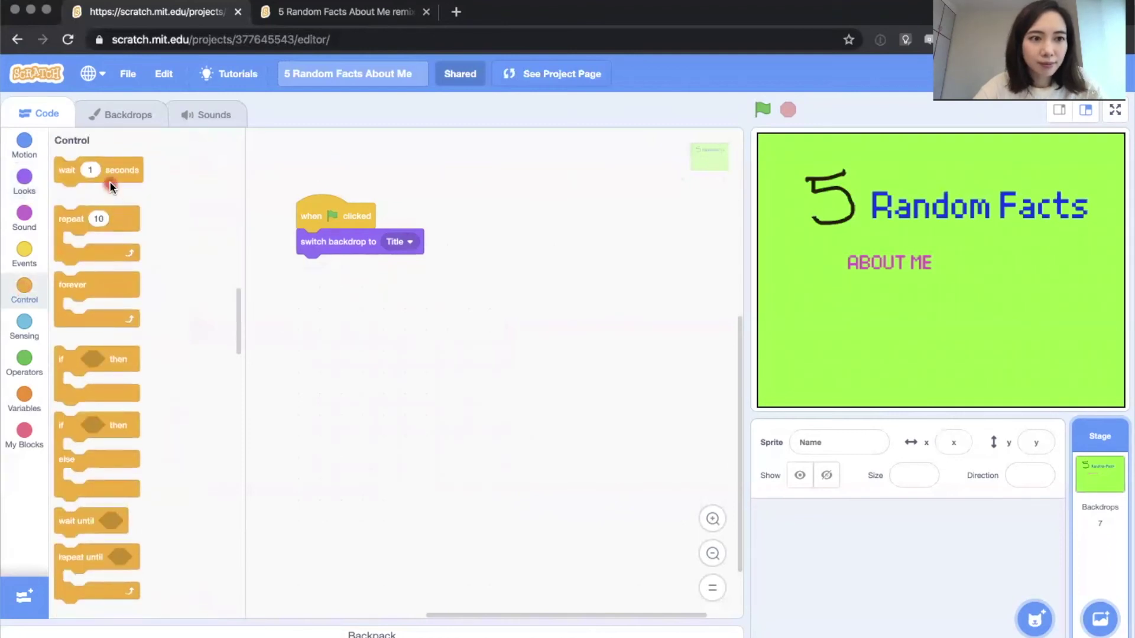
left_click(17, 281)
Start a second Stage script beside the green flag one with a "when space key pressed" block.
left_click(23, 253)
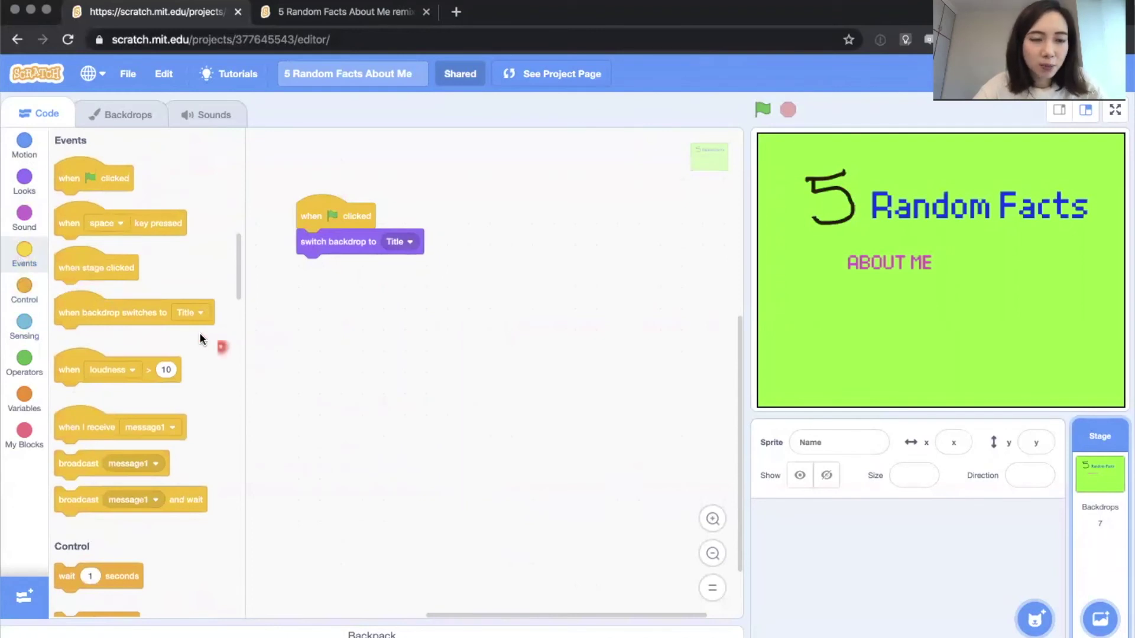
mouse_move(175, 221)
left_mouse_down()
mouse_move(161, 222)
mouse_move(590, 228)
mouse_move(578, 209)
left_mouse_up()
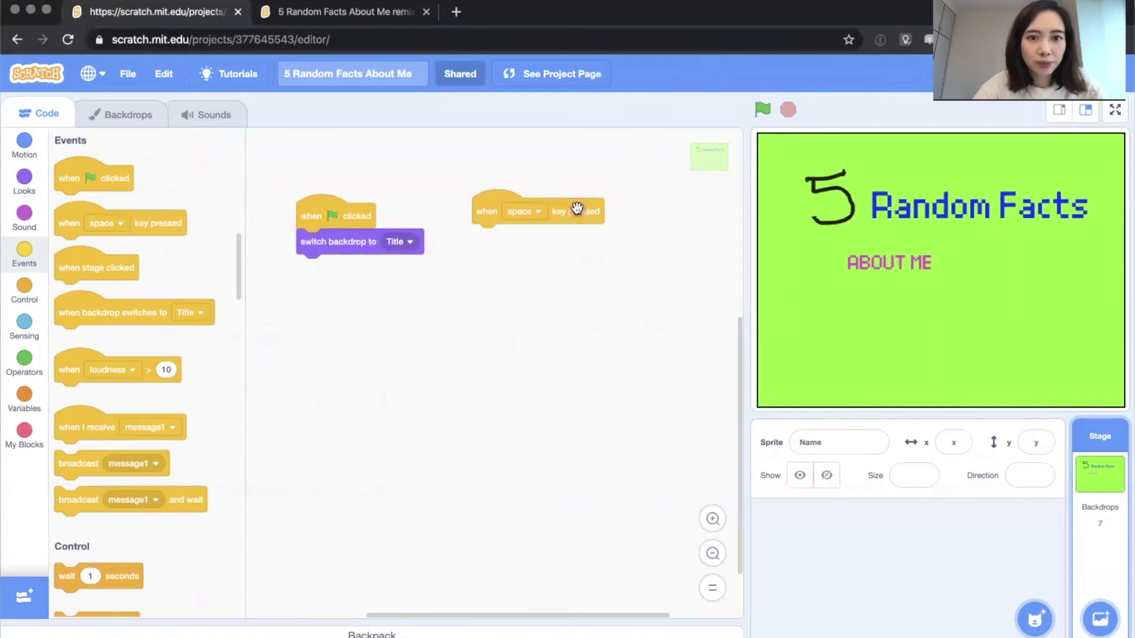
left_click(604, 409)
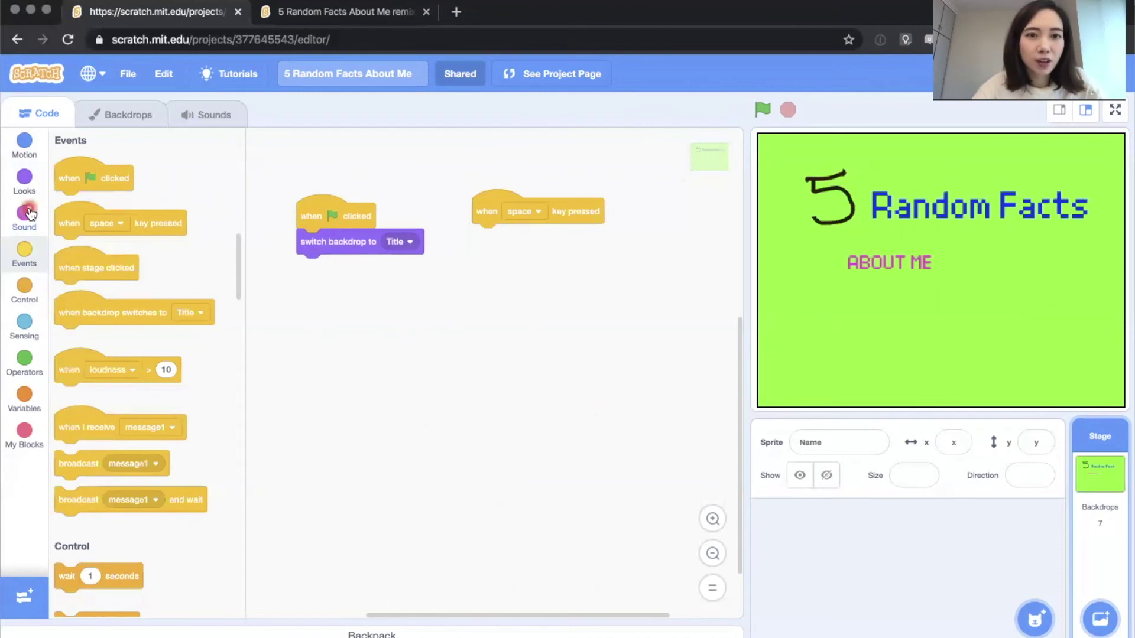
Attach a "next backdrop" block under the "when space key pressed" block.
left_click(26, 186)
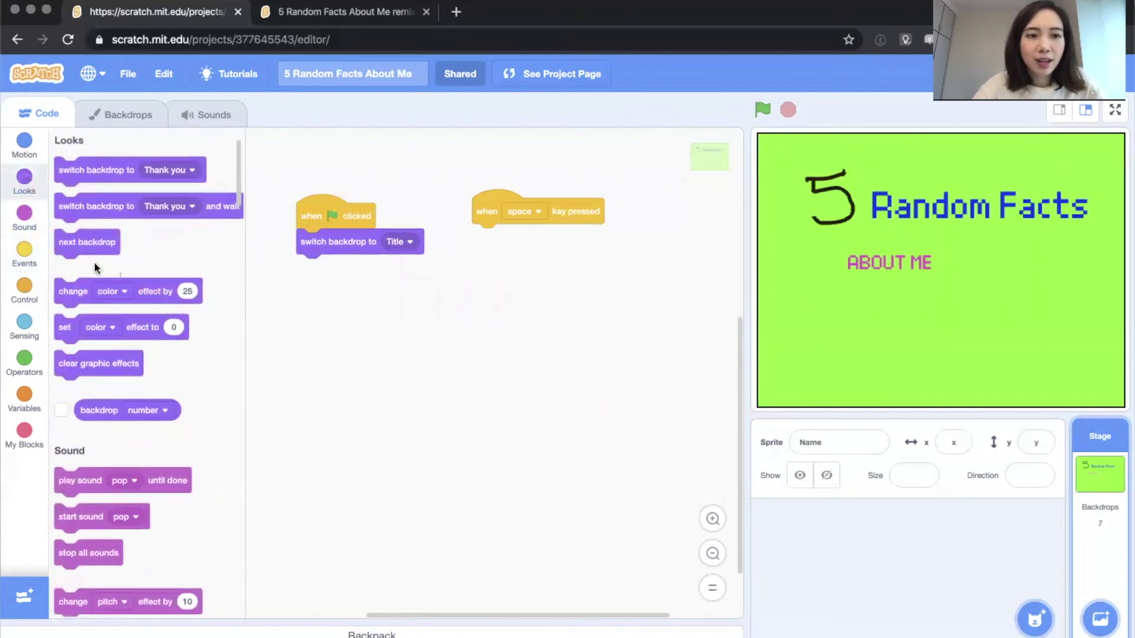
left_click_drag(71, 241, 487, 244)
left_click(566, 502)
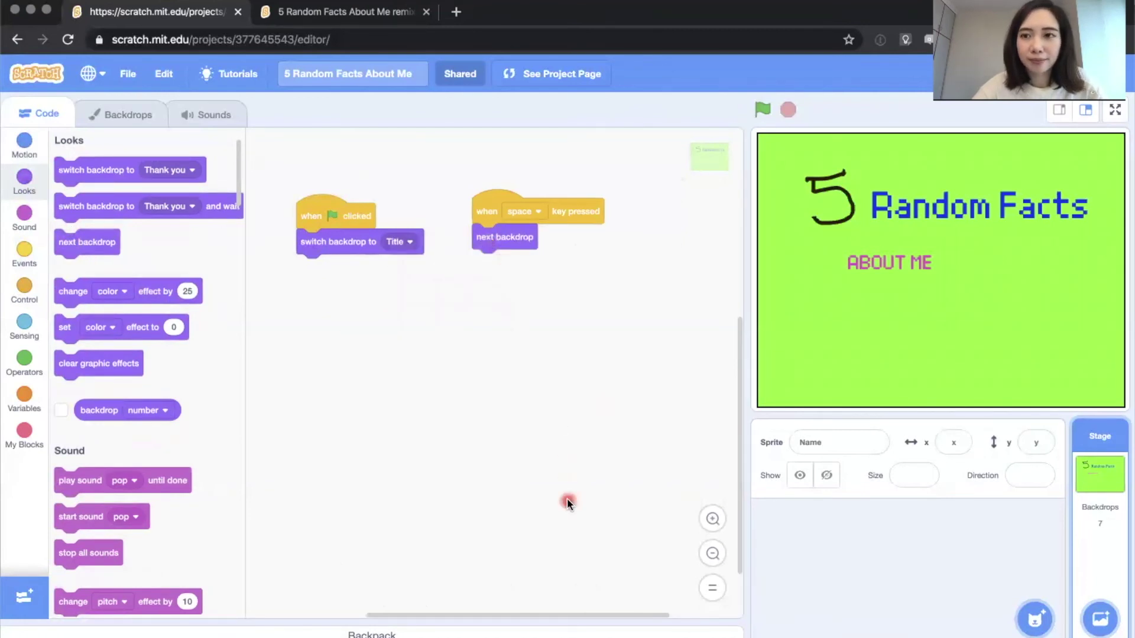
left_click(804, 536)
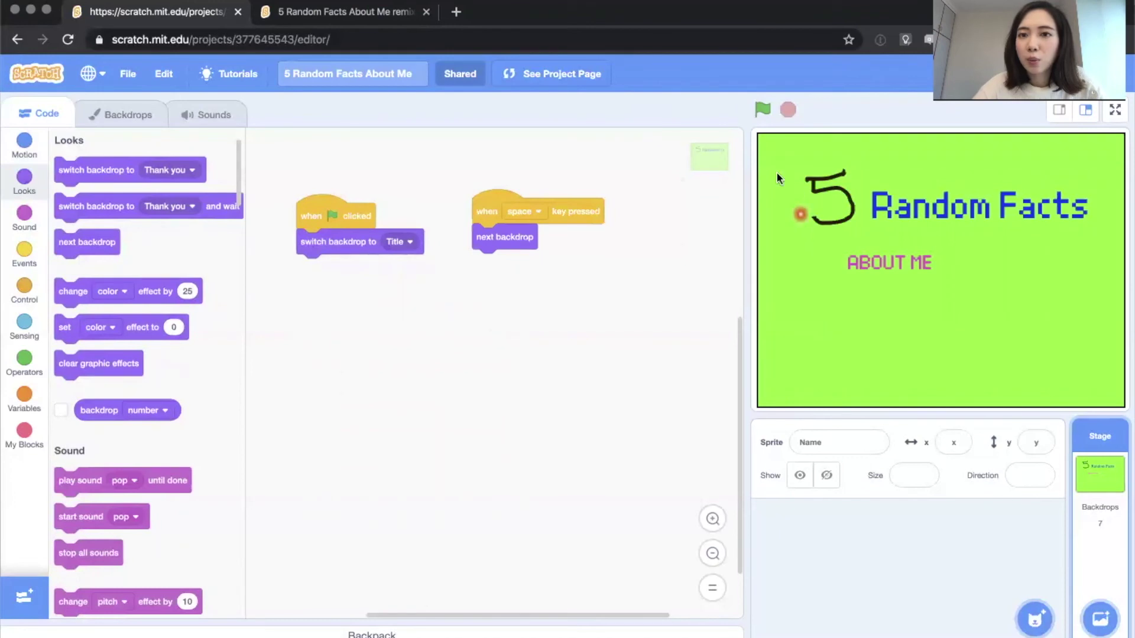
Test the slideshow by running it, advancing through all the backdrops with the space-key script, and restarting it from the green flag.
left_click(764, 110)
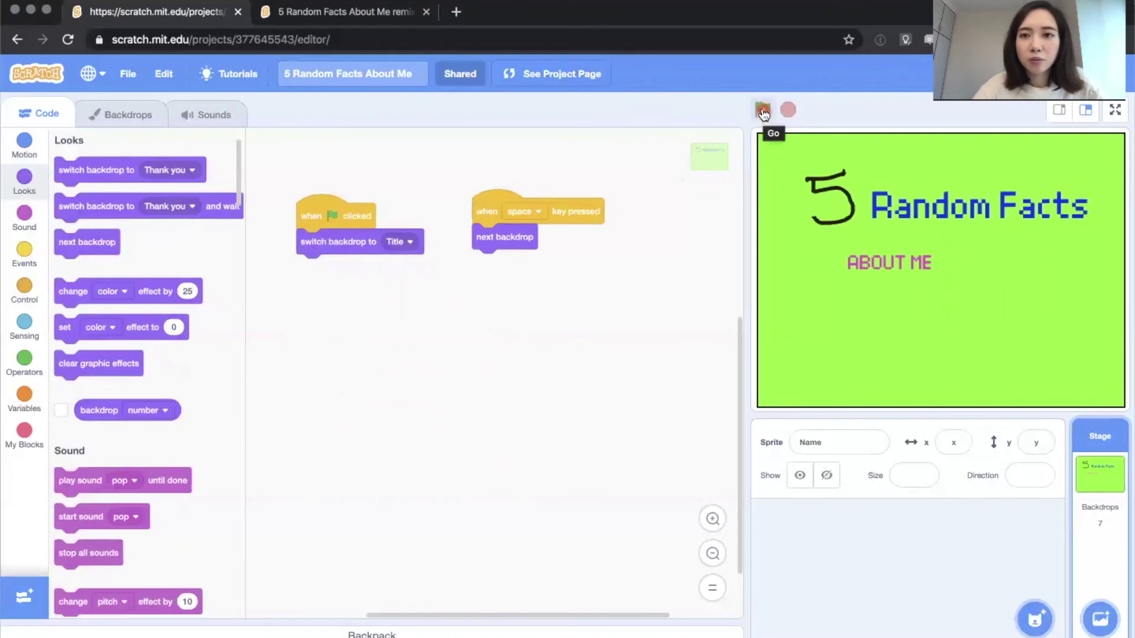
left_click(886, 256)
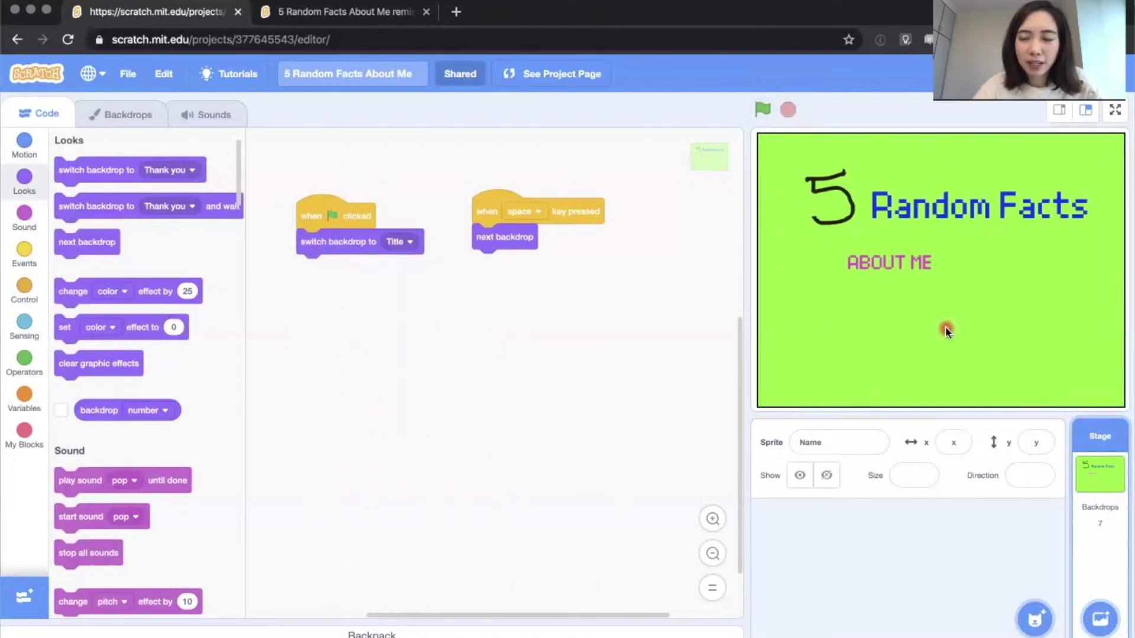
key("space")
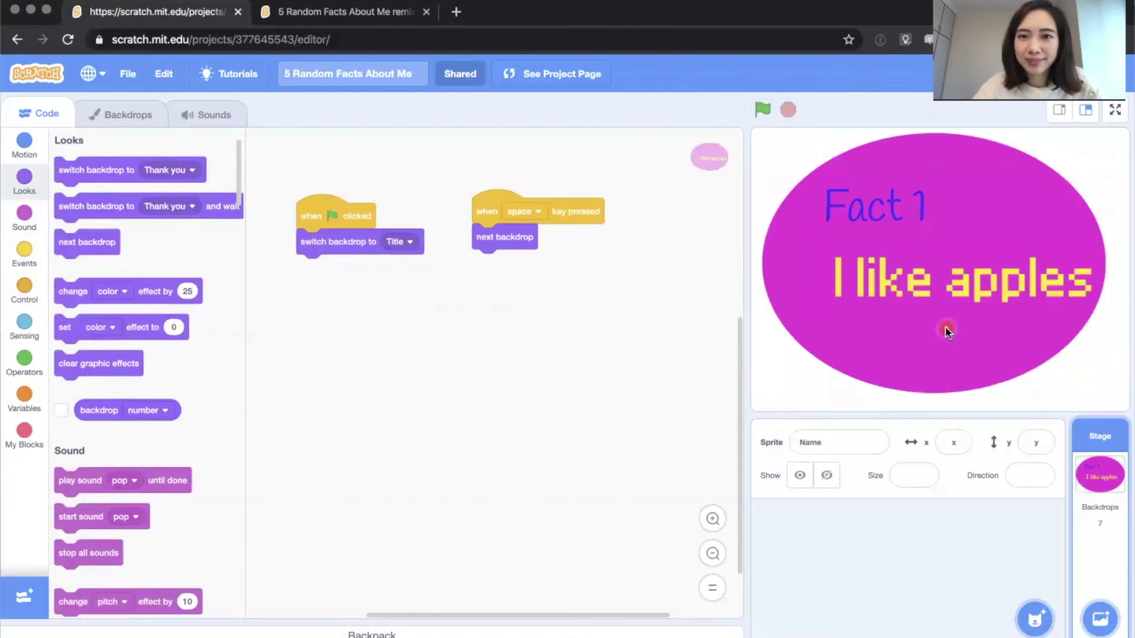
key("space")
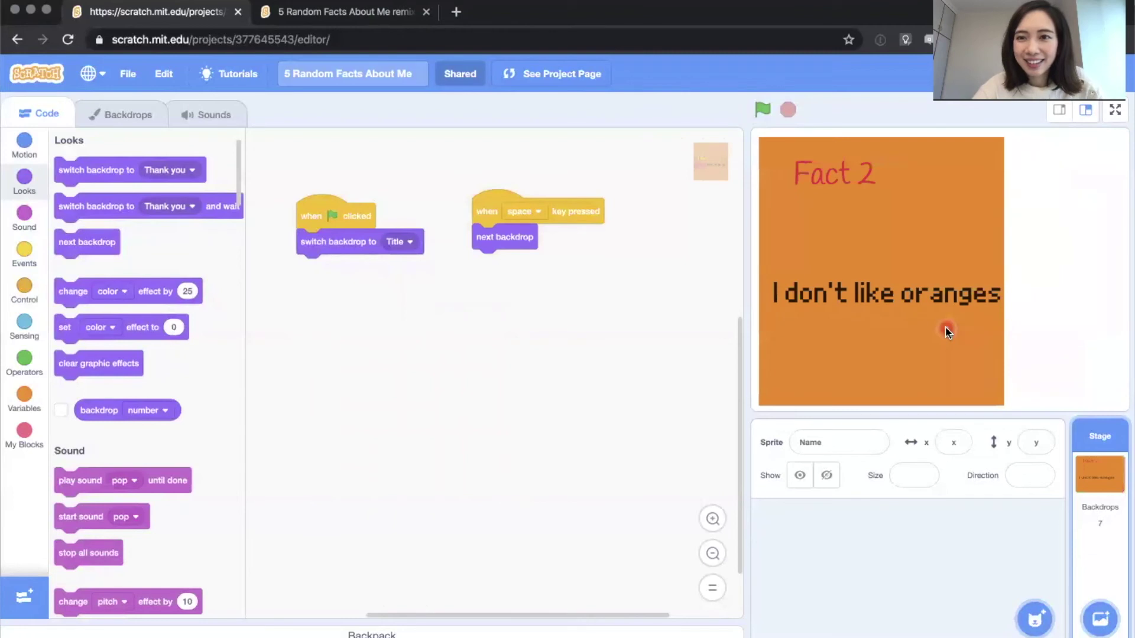
key("space")
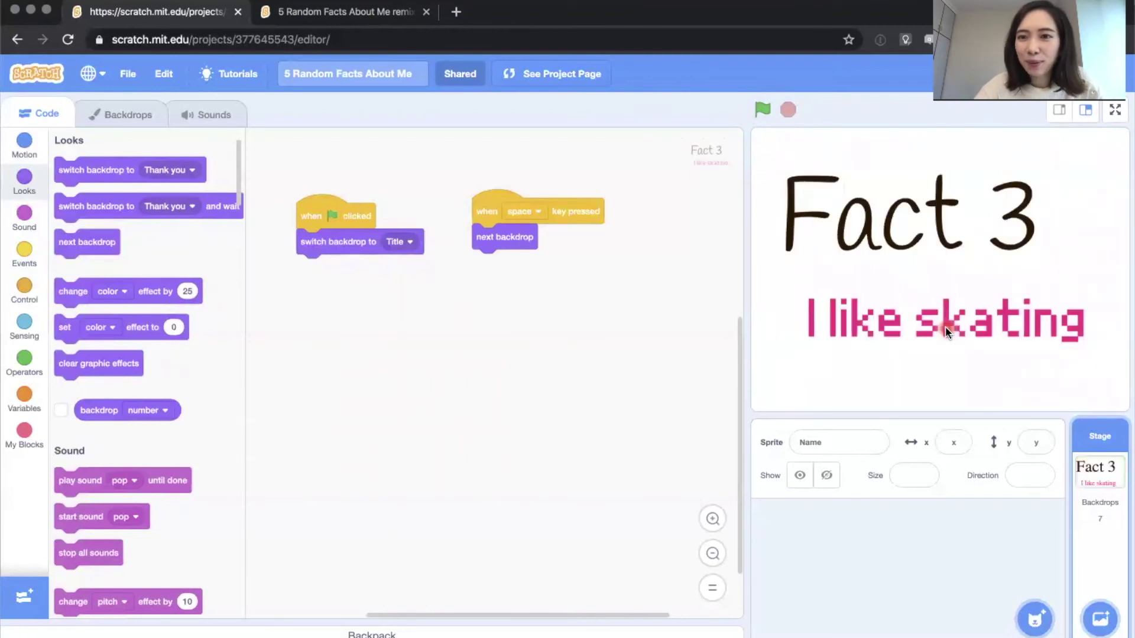
key("space")
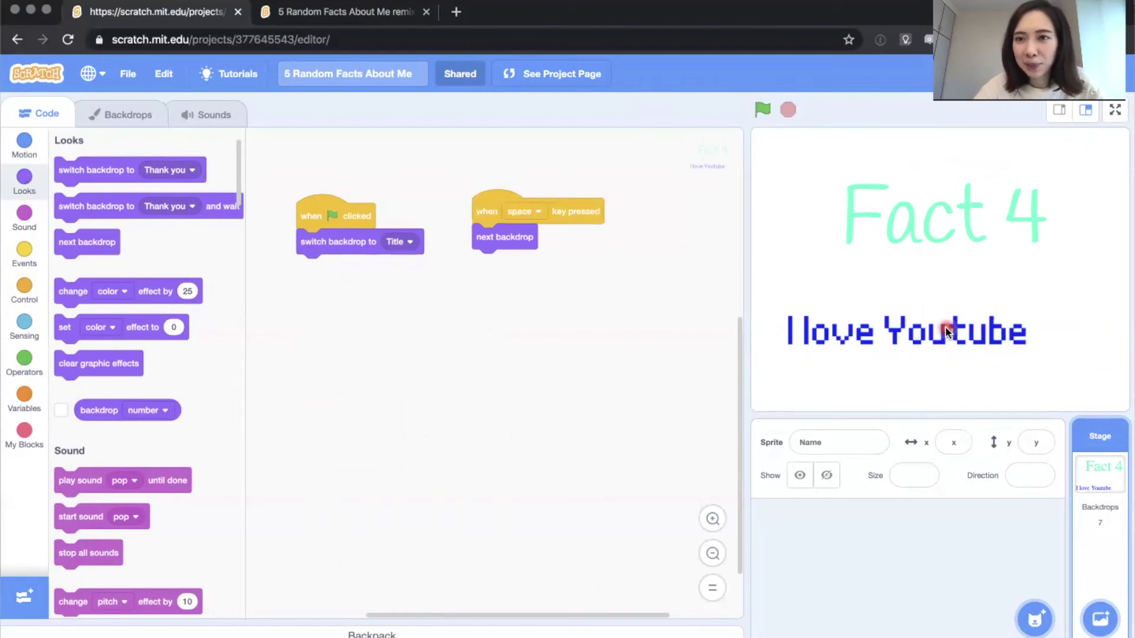
key("space")
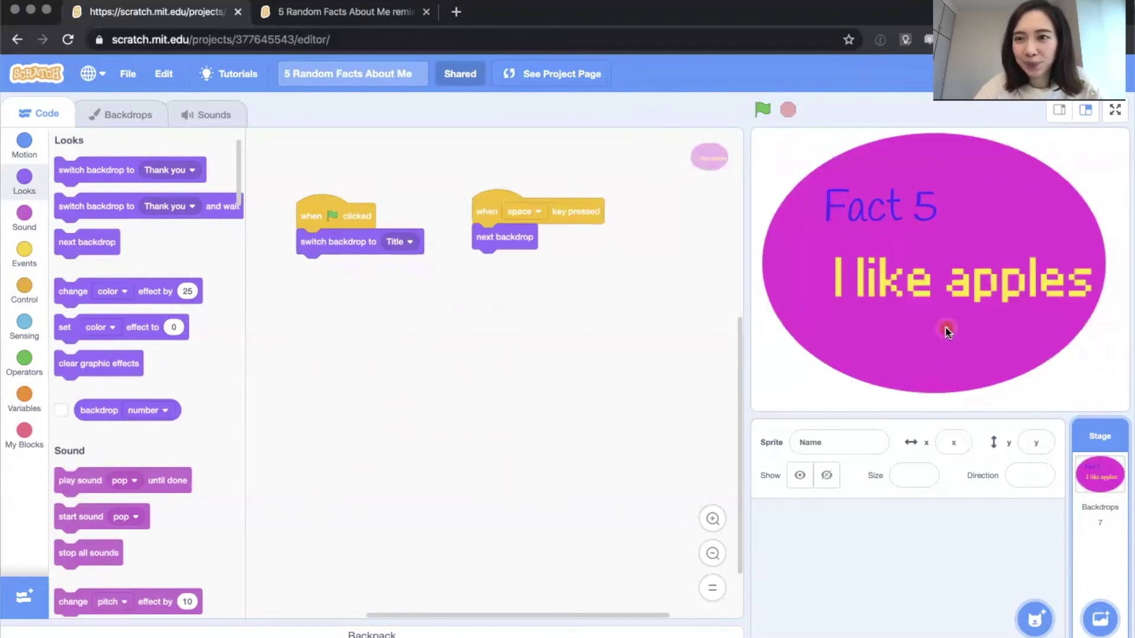
key("space")
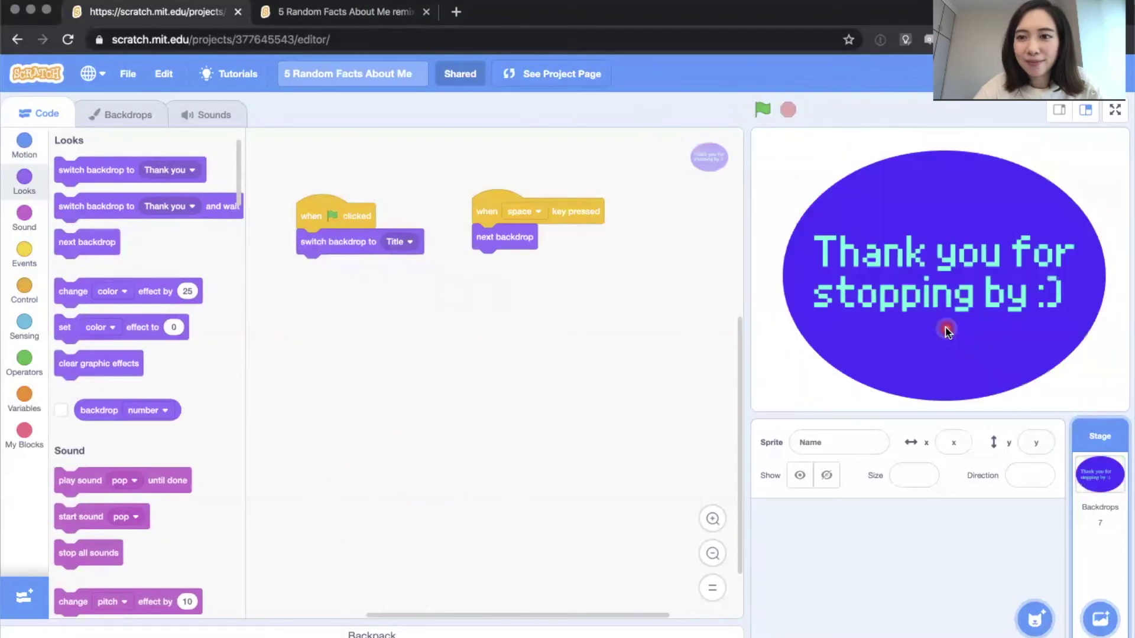
key("space")
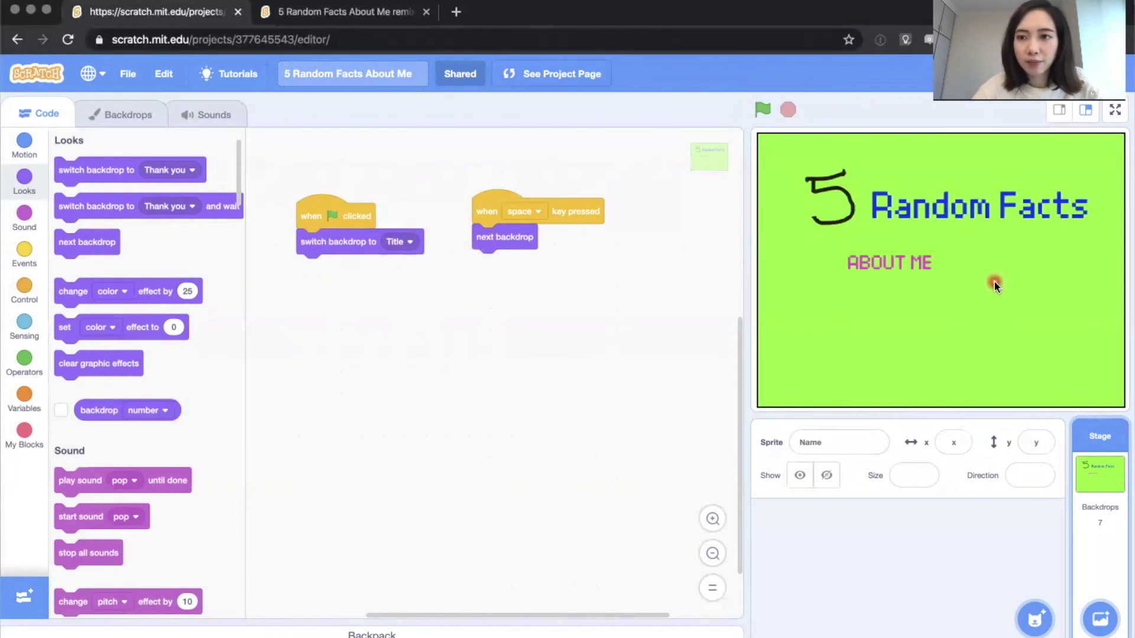
key("space")
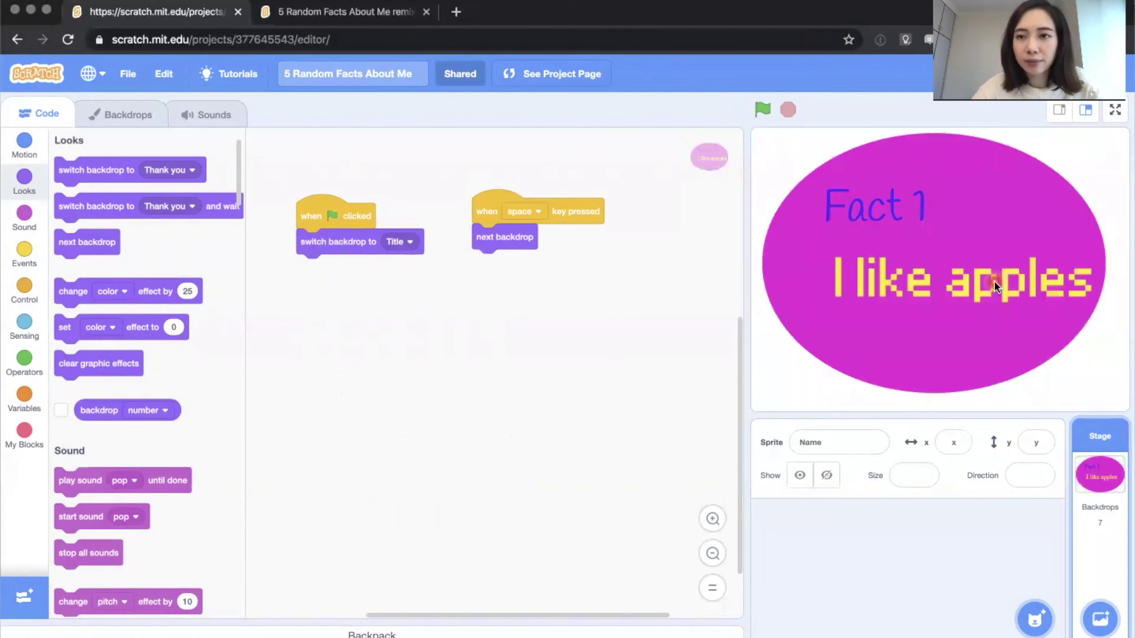
key("space")
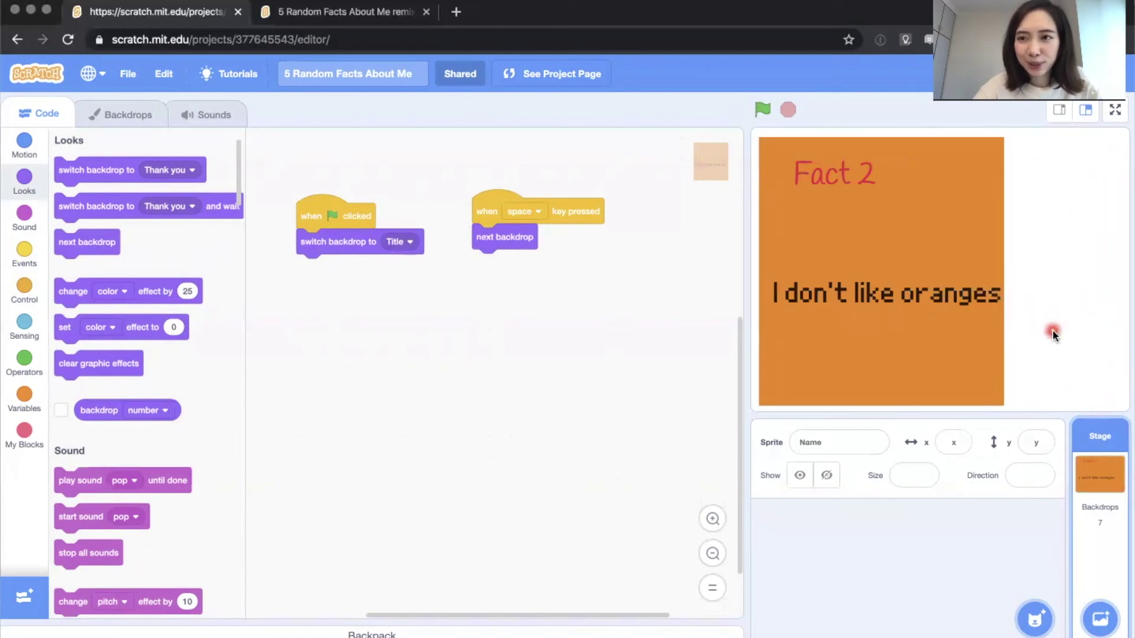
left_click(767, 115)
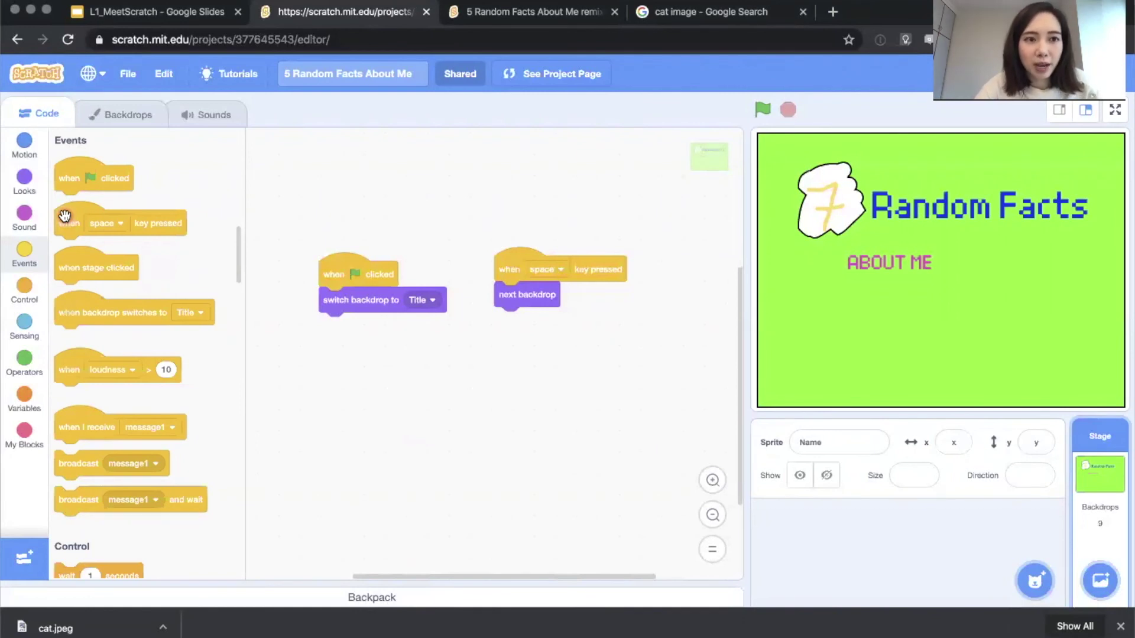
Add another key-pressed event block below the green flag script and set its key to n.
left_click_drag(65, 215, 334, 358)
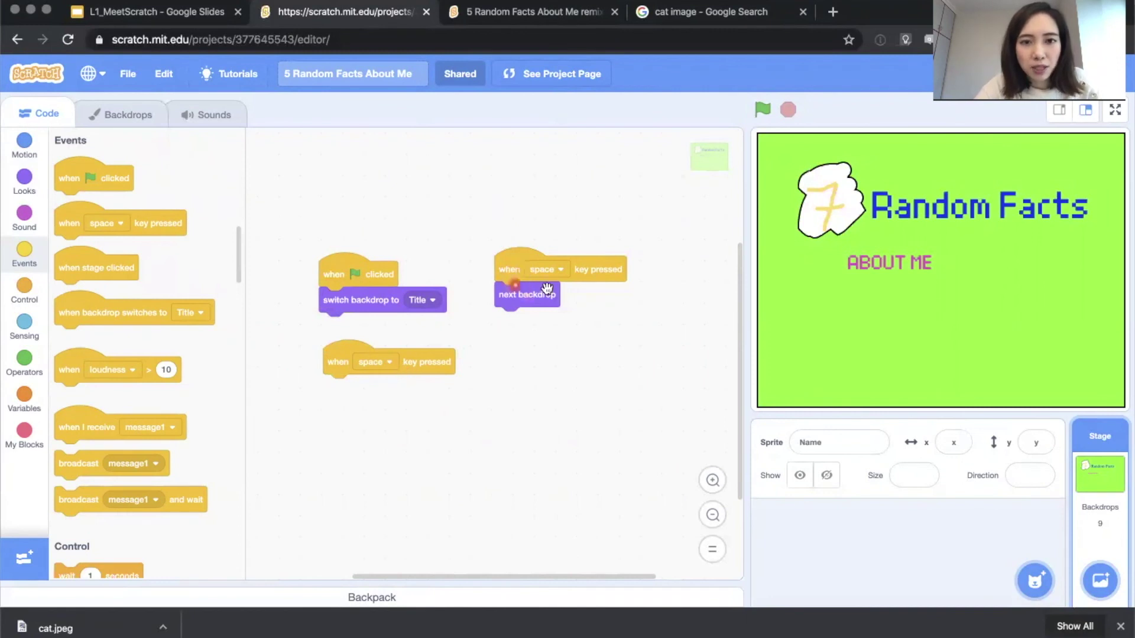
left_click(385, 361)
scroll(376, 452, "down", 2)
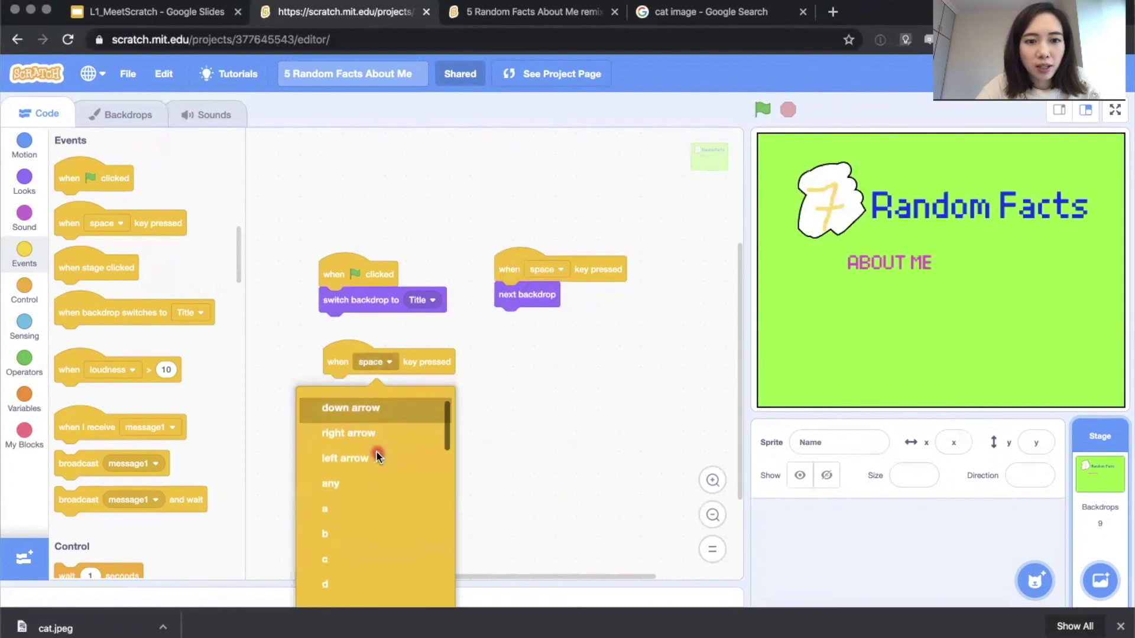
scroll(376, 451, "down", 5)
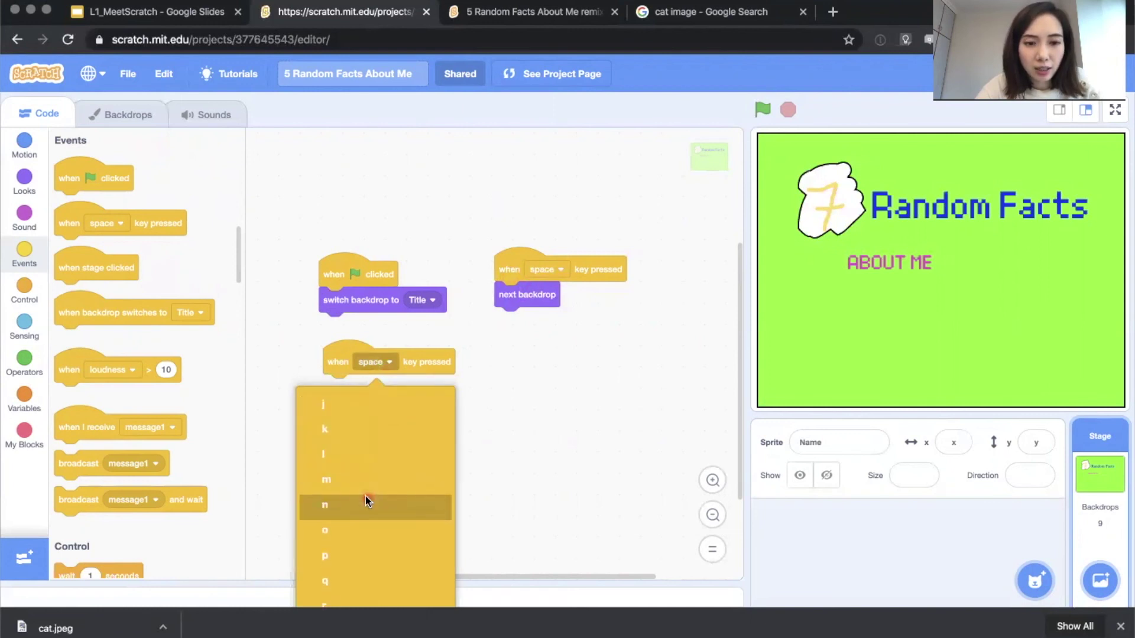
left_click(365, 501)
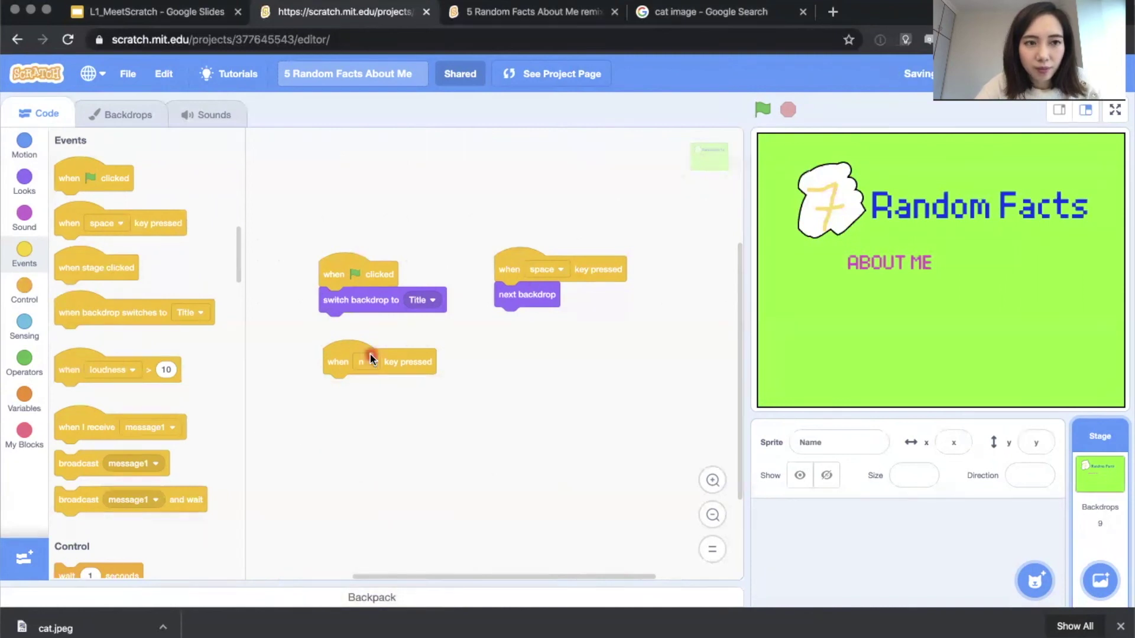
Attach two "next backdrop" blocks under the "when n key pressed" block.
left_click(23, 183)
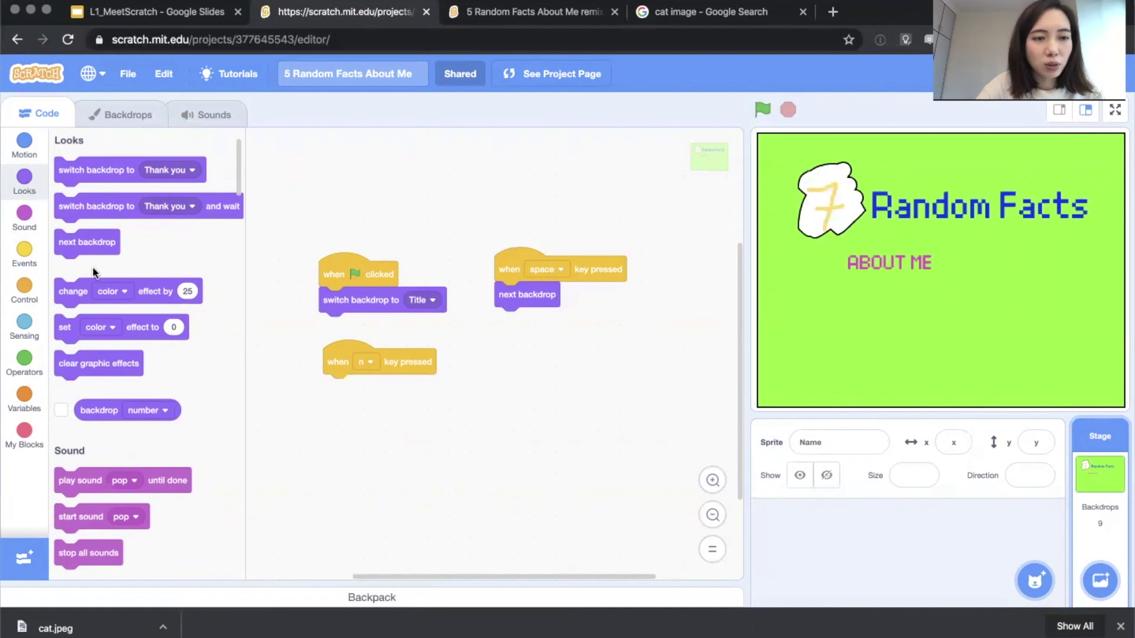
left_click_drag(74, 241, 346, 393)
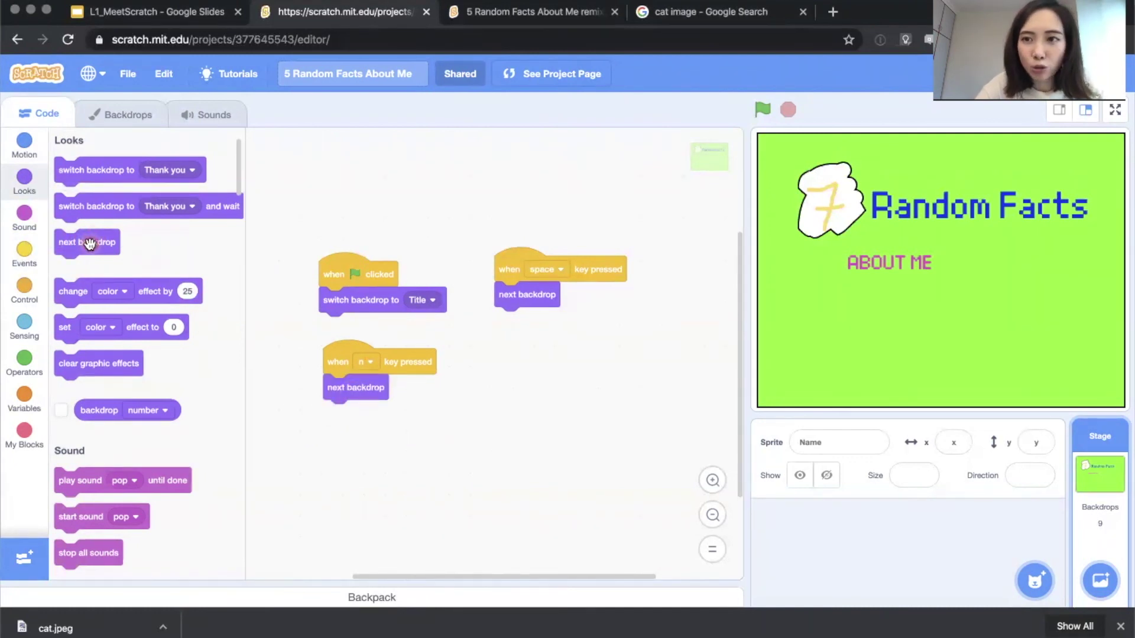
left_click_drag(90, 244, 368, 419)
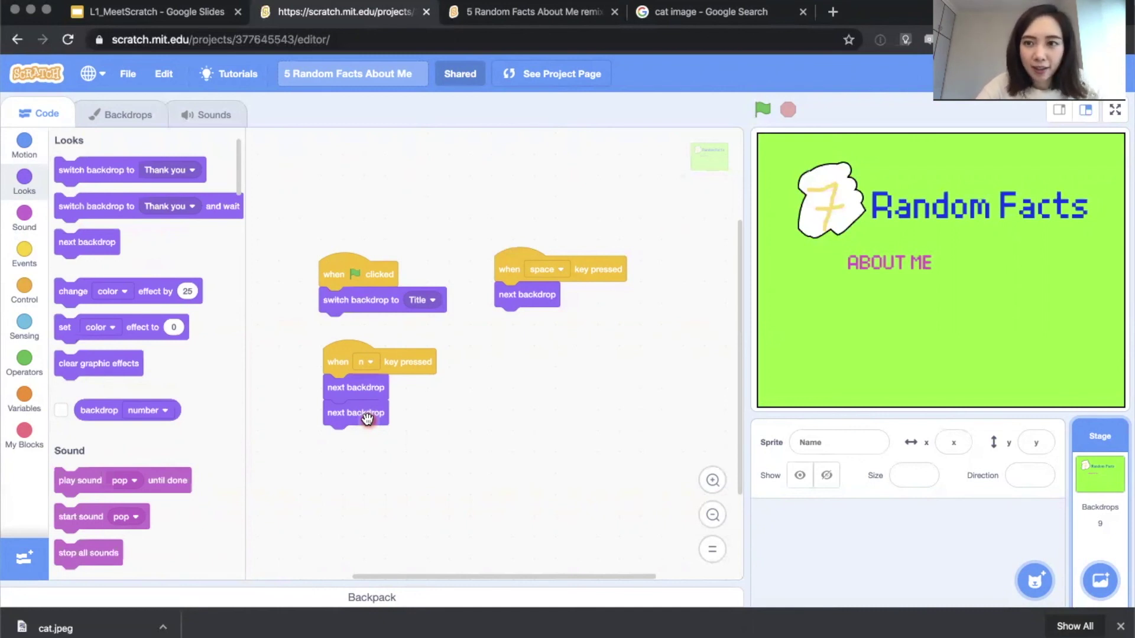
left_click(401, 418)
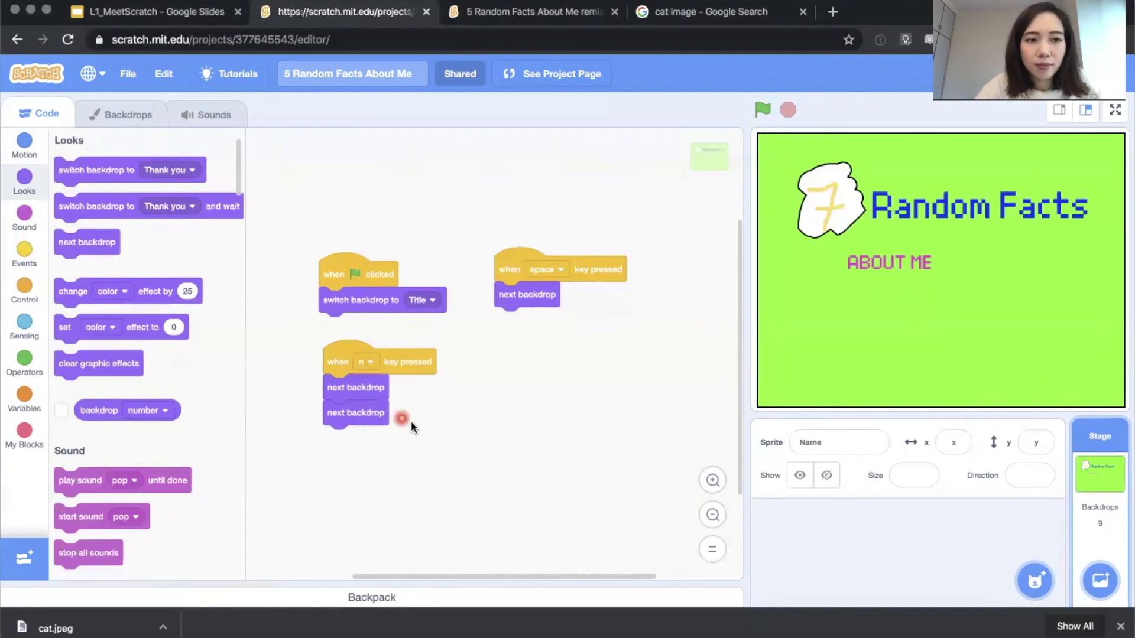
Test the slideshow by running it from the green flag, triggering the space-key script once and the n-key script three times.
left_click(763, 110)
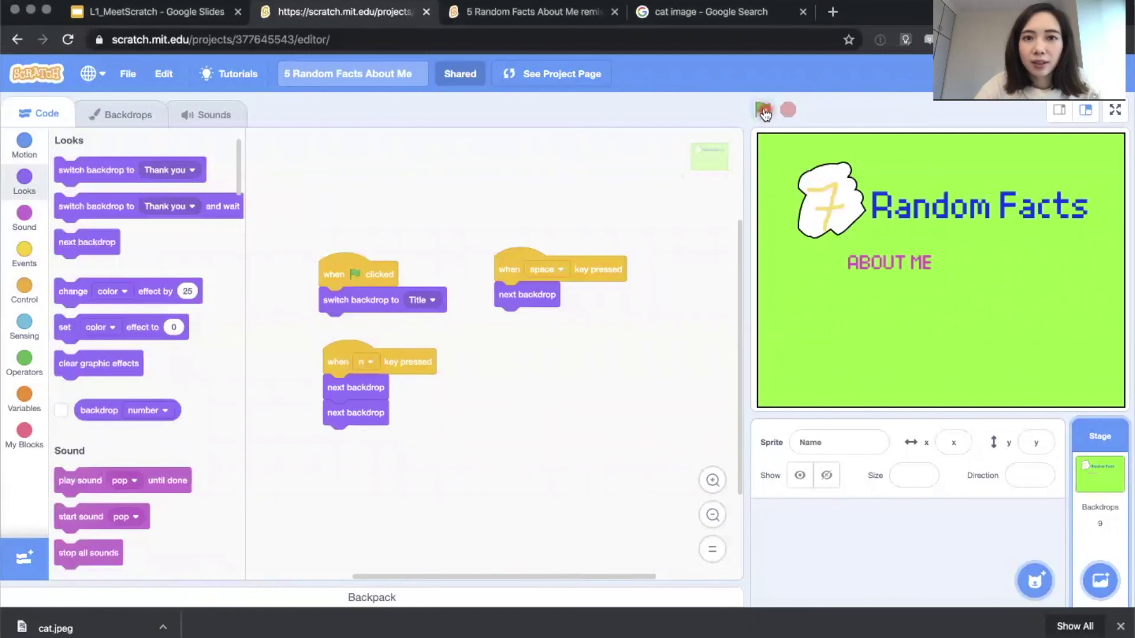
left_click(713, 153)
left_click(763, 111)
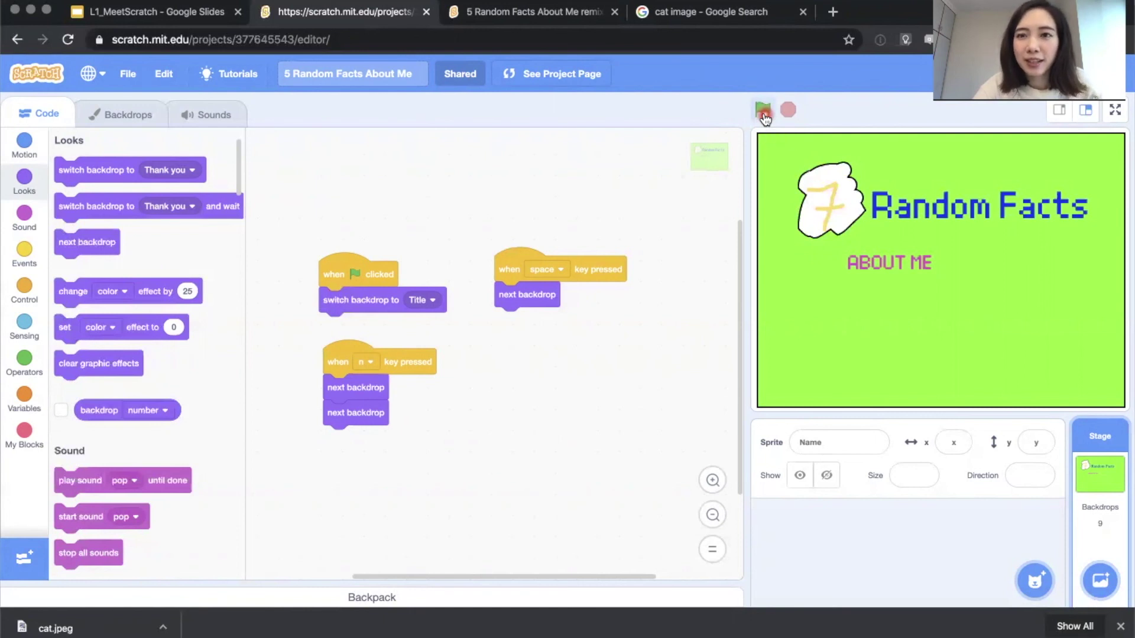
left_click(804, 156)
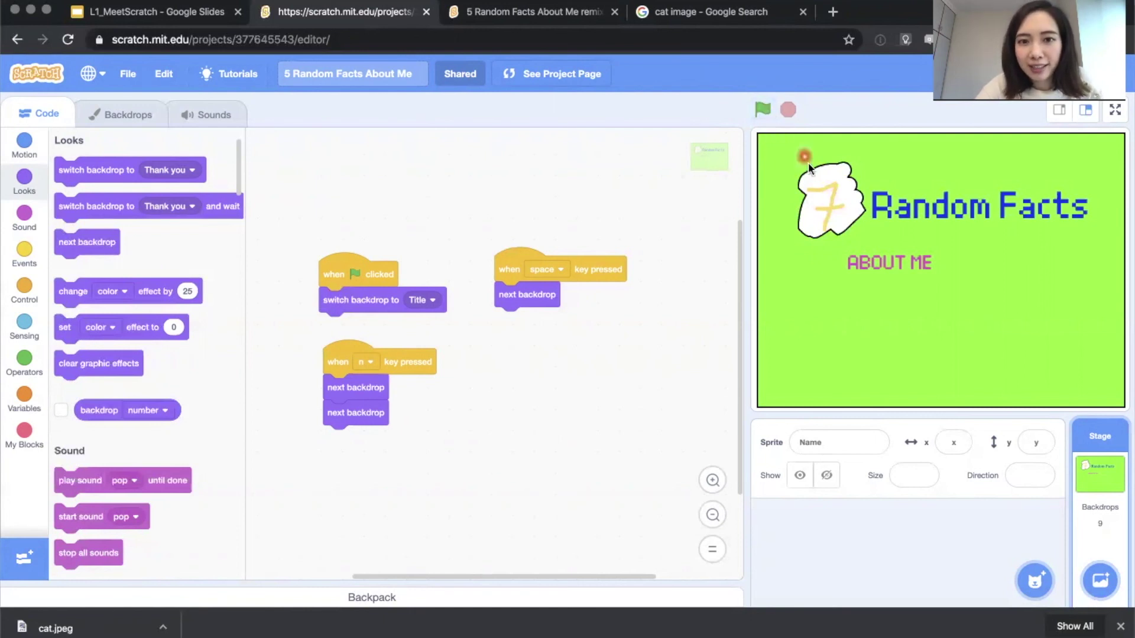
left_click(591, 251)
left_click(651, 378)
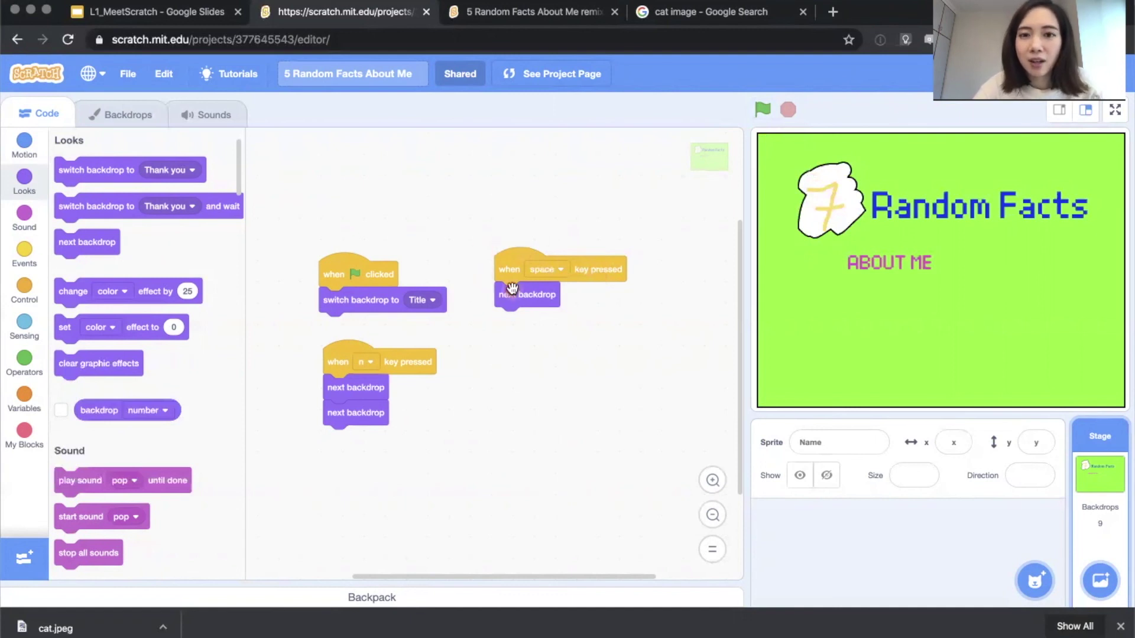
key("space")
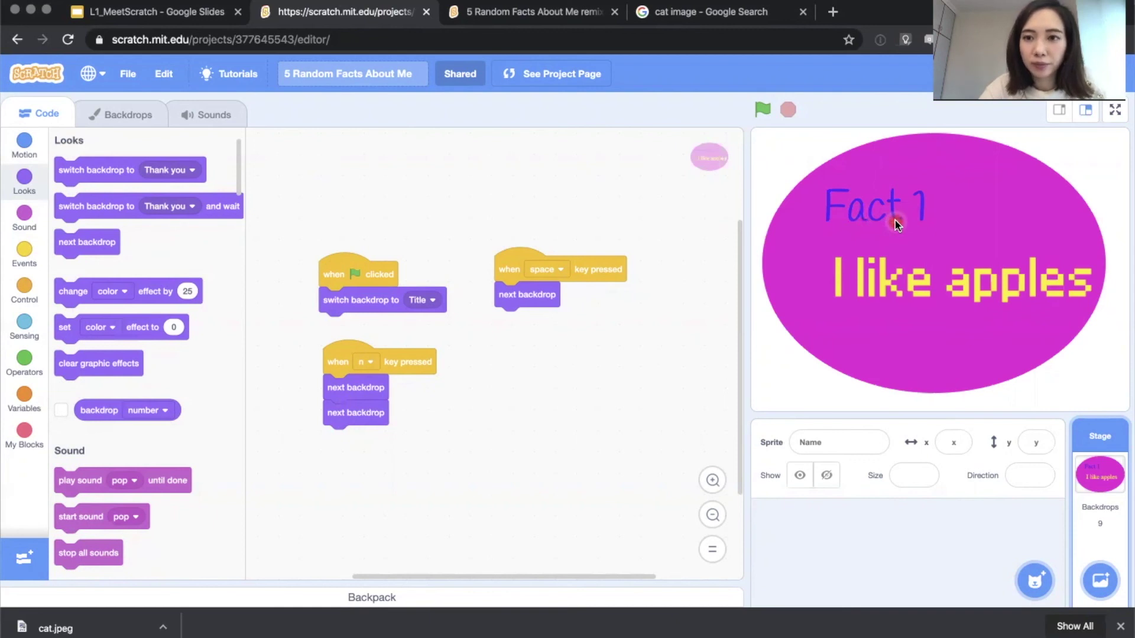
key("n")
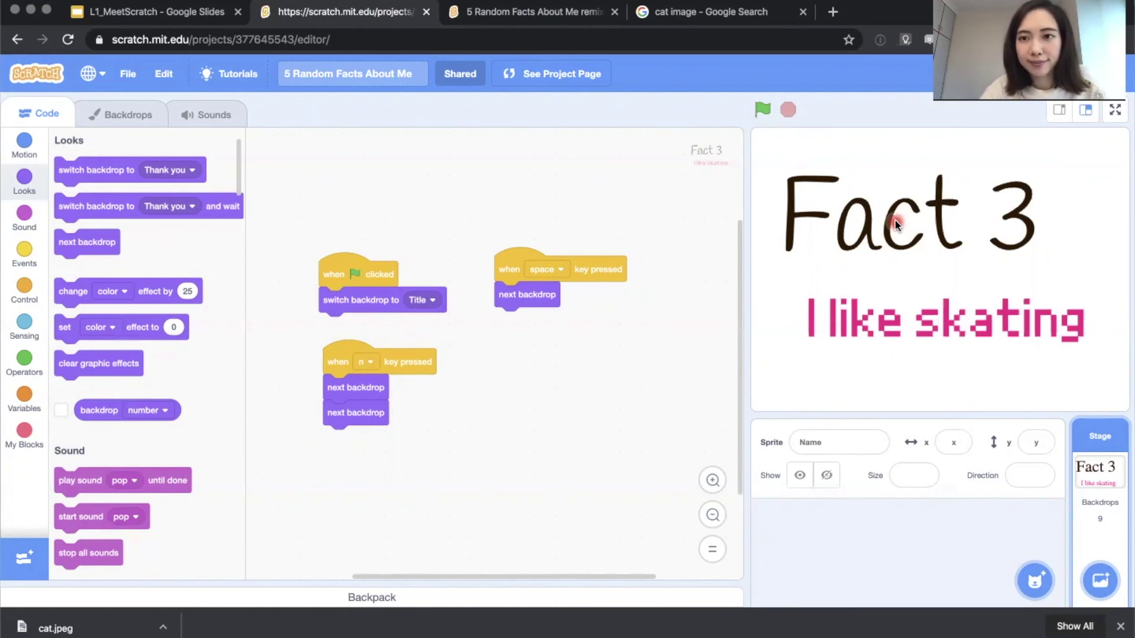
key("n")
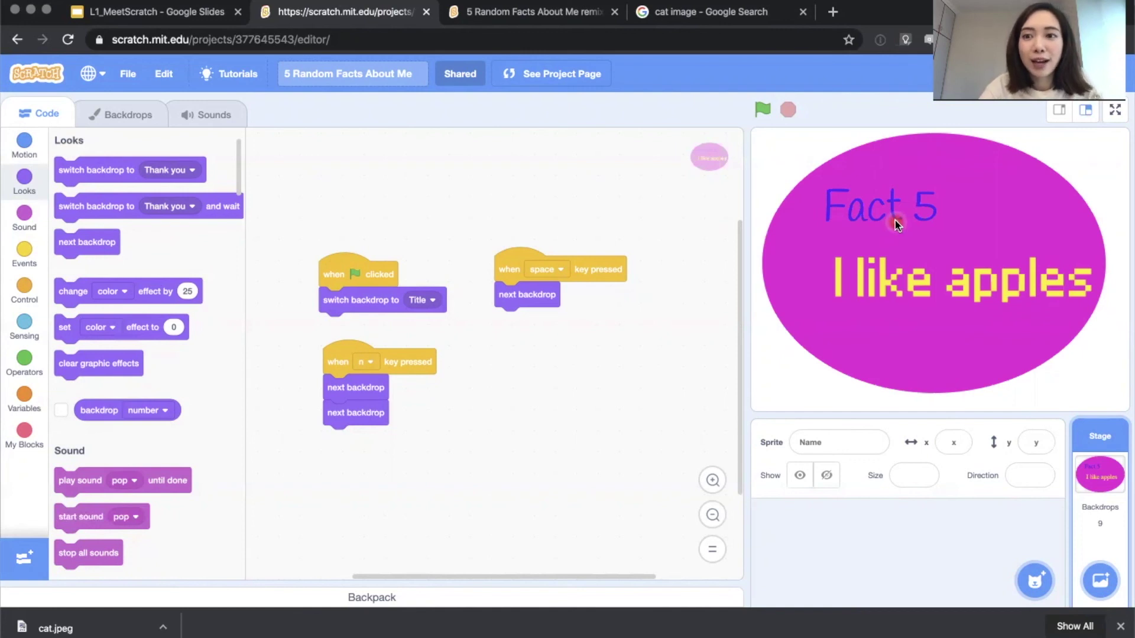
key("n")
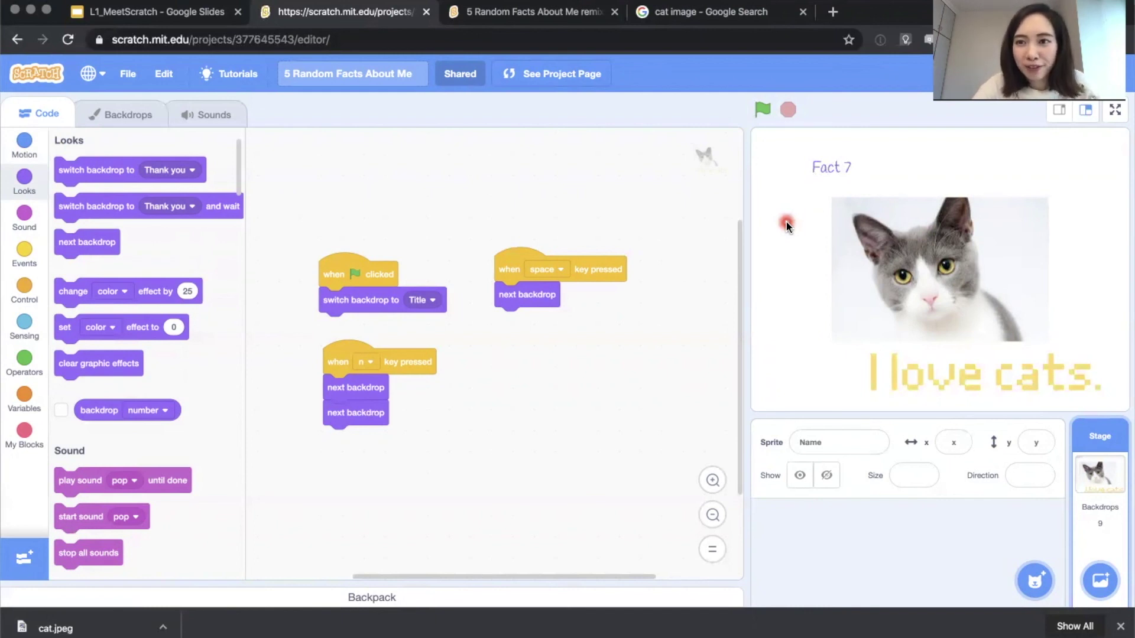
Examine the keys available for the "when n key pressed" block, from the arrow keys to the letters, keeping n selected.
left_click(366, 363)
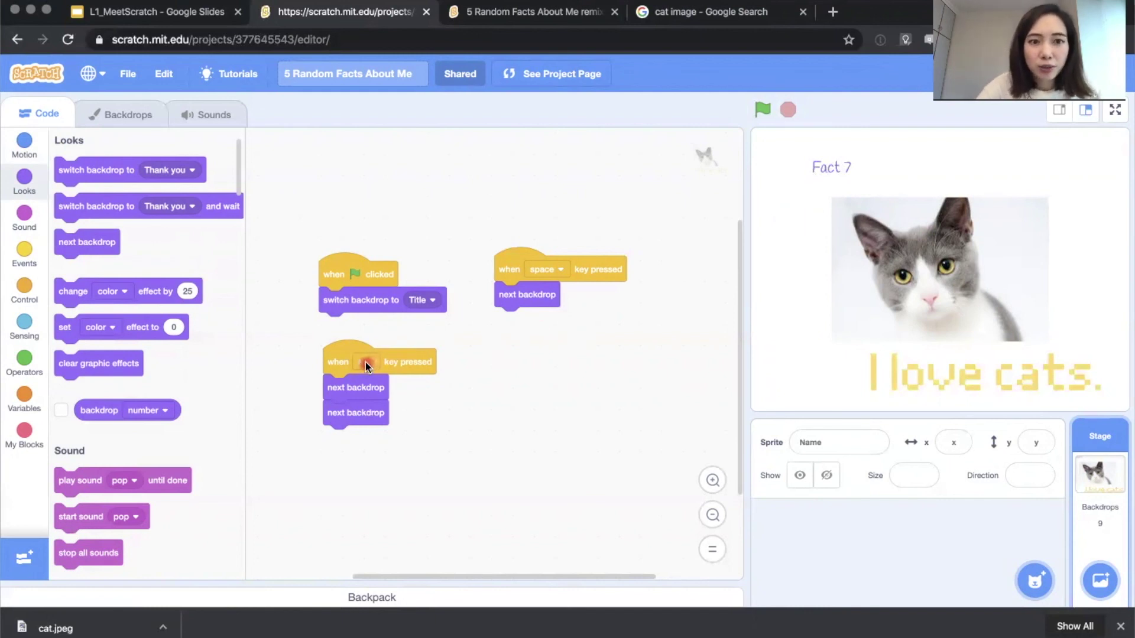
left_click(367, 364)
scroll(367, 421, "up", 1)
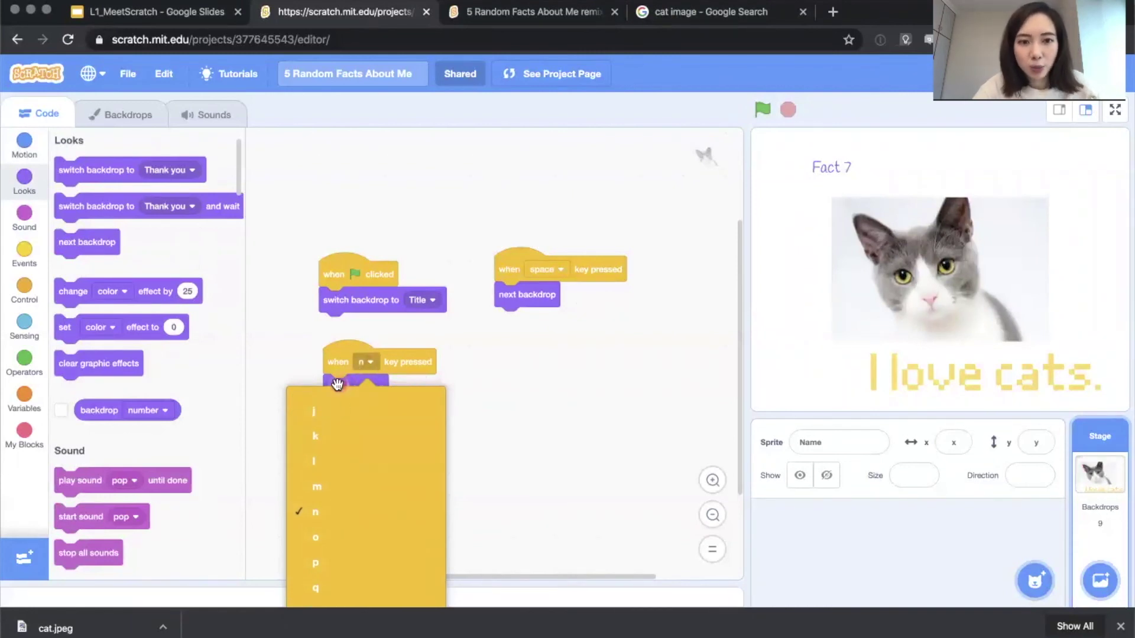
left_click(349, 429)
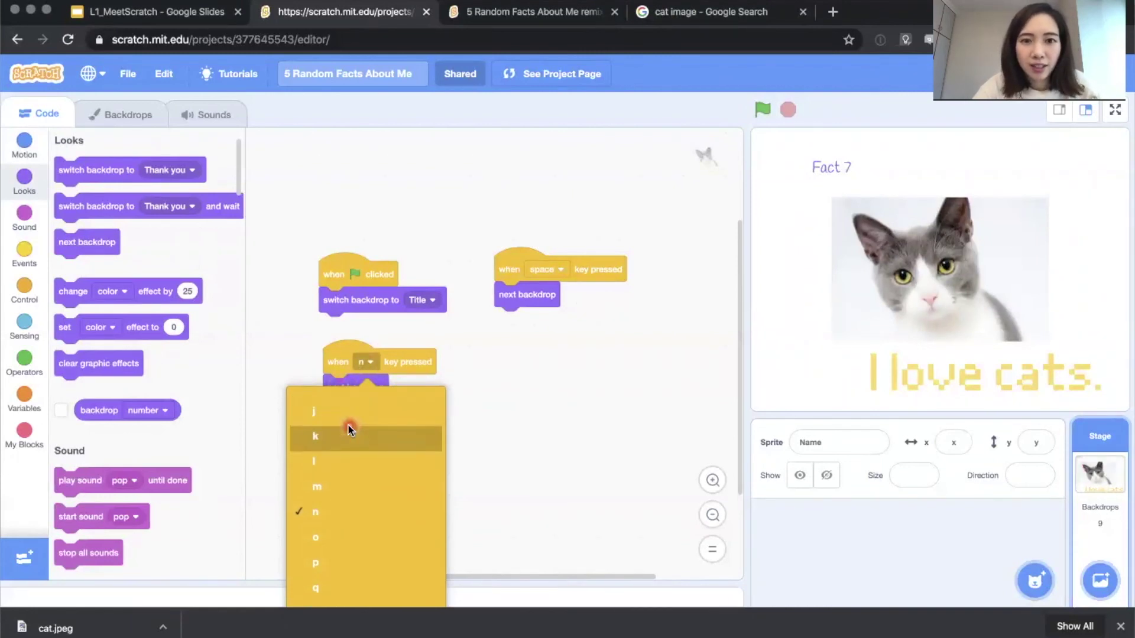
scroll(347, 424, "up", 5)
scroll(348, 424, "up", 2)
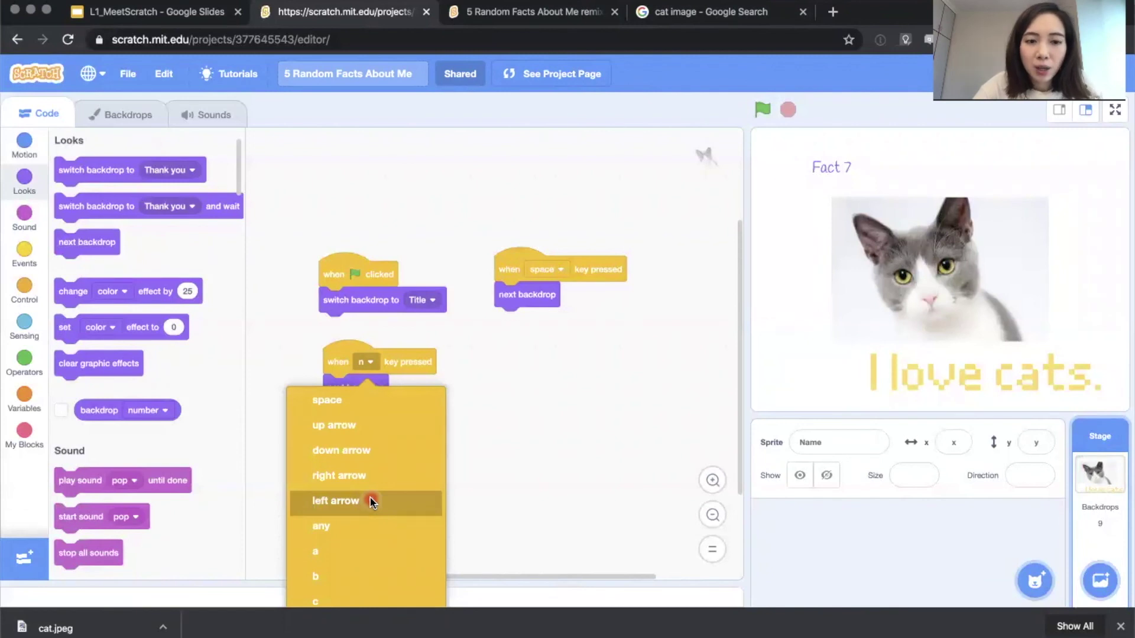
scroll(370, 498, "down", 3)
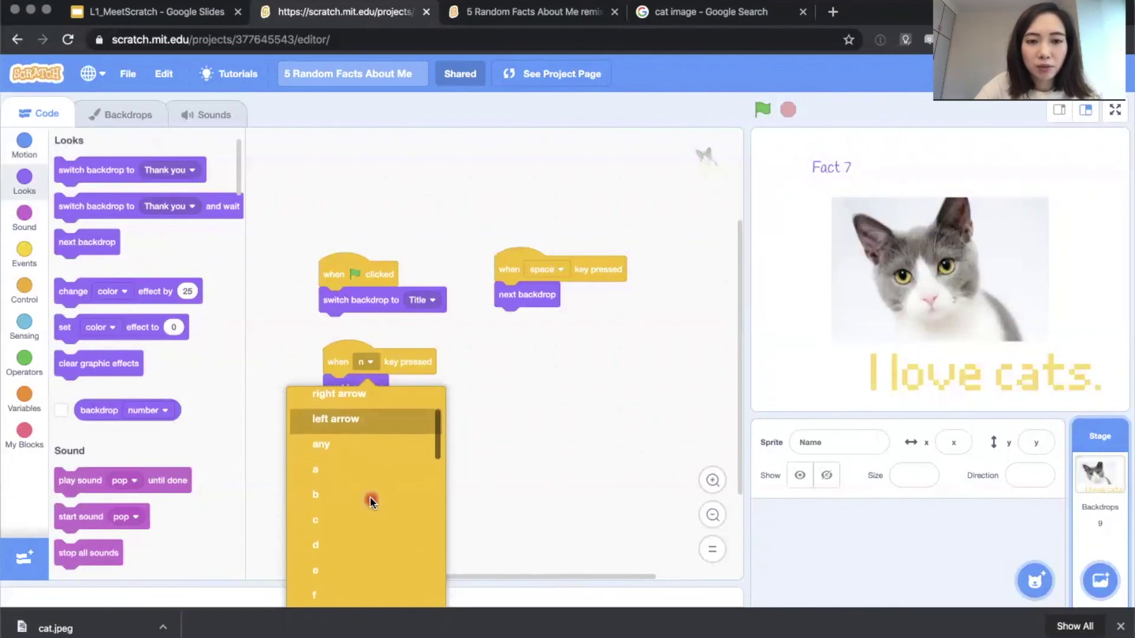
scroll(370, 498, "down", 2)
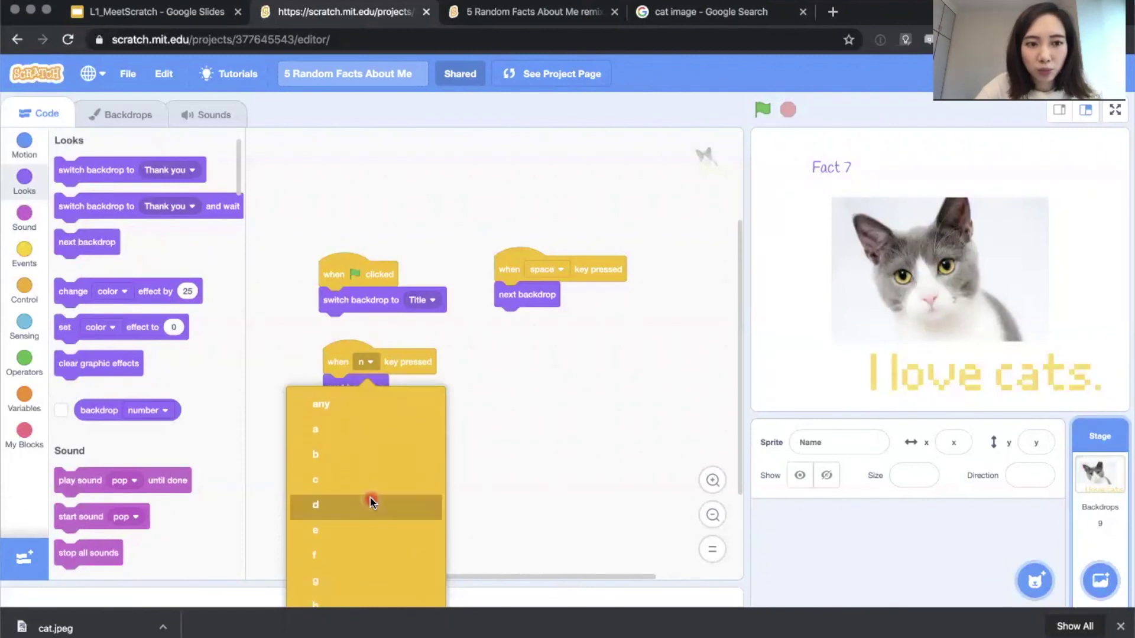
scroll(370, 498, "up", 5)
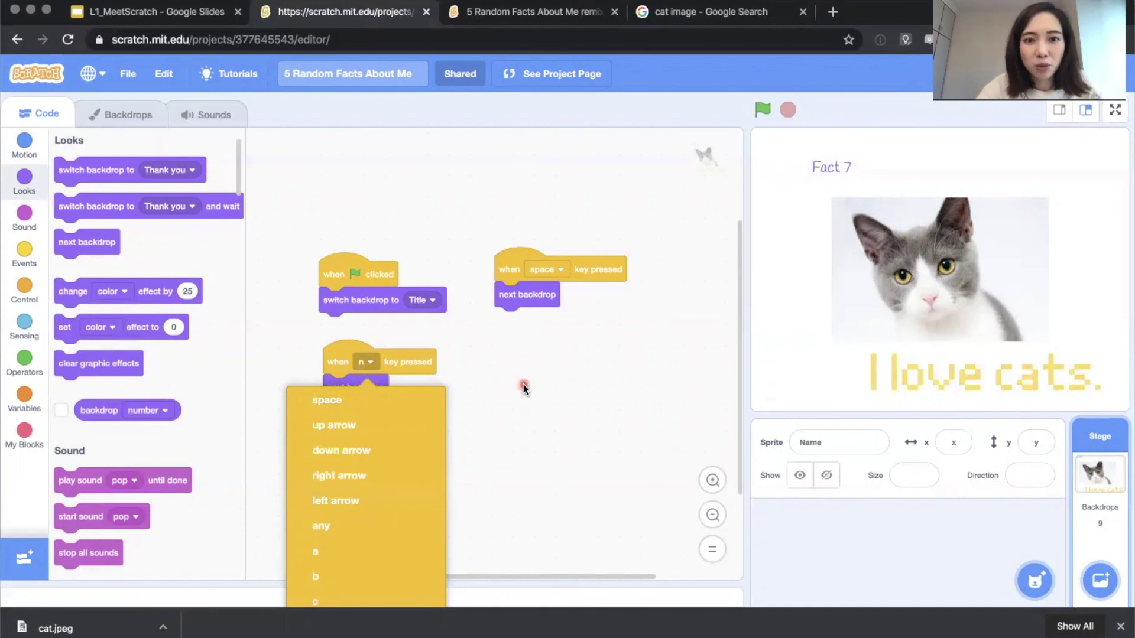
left_click(554, 441)
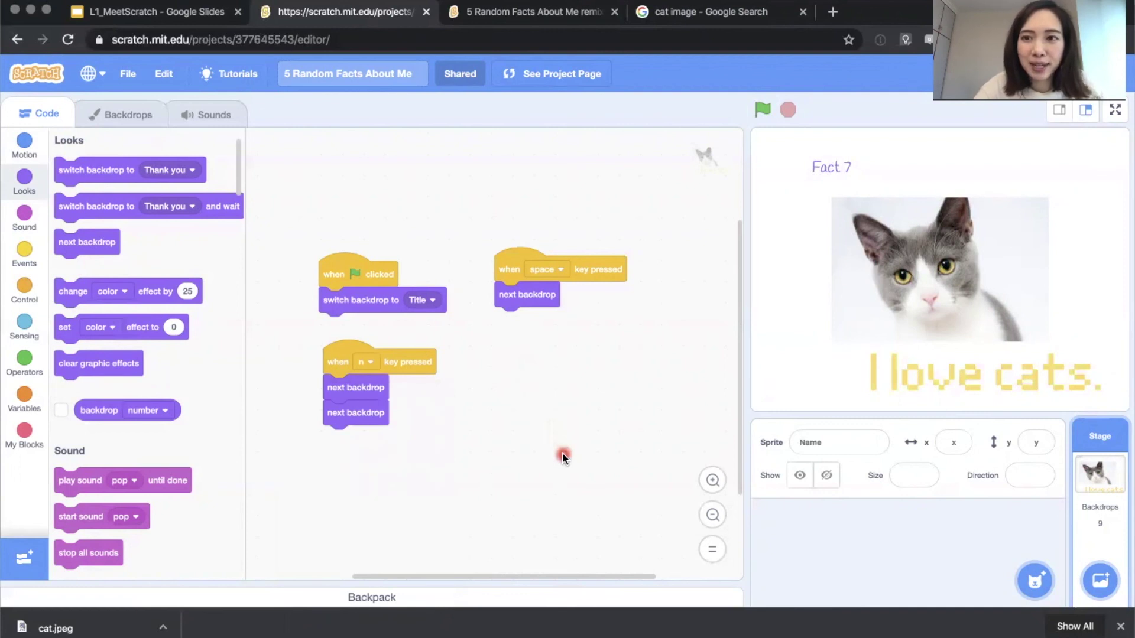